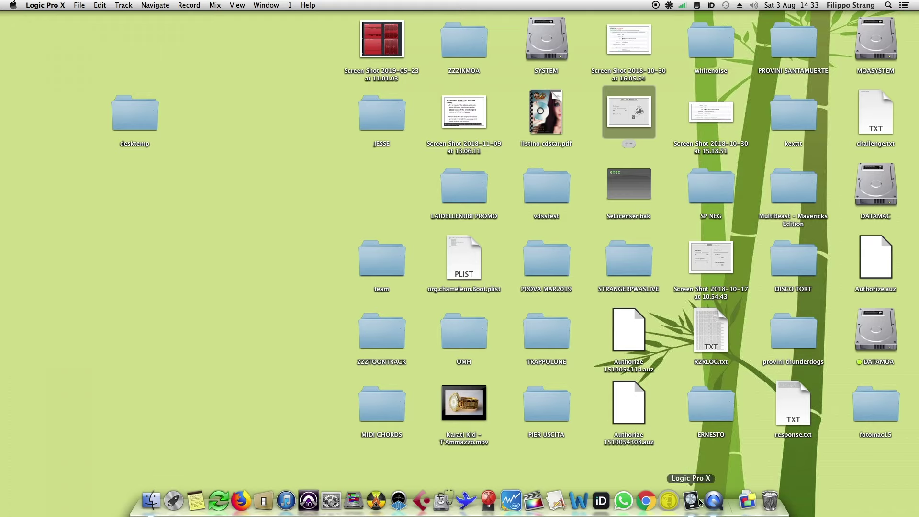
Create a new project with one software instrument track.
left_click(79, 5)
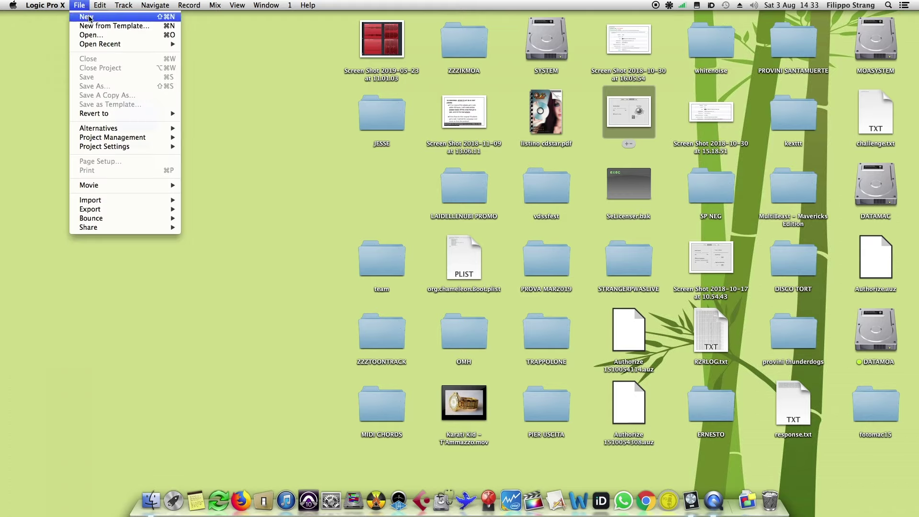
left_click(88, 18)
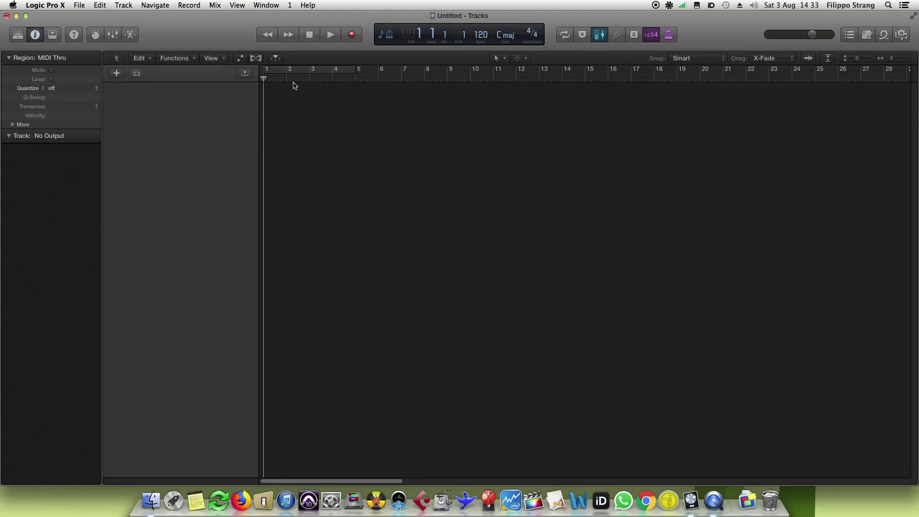
left_click(383, 43)
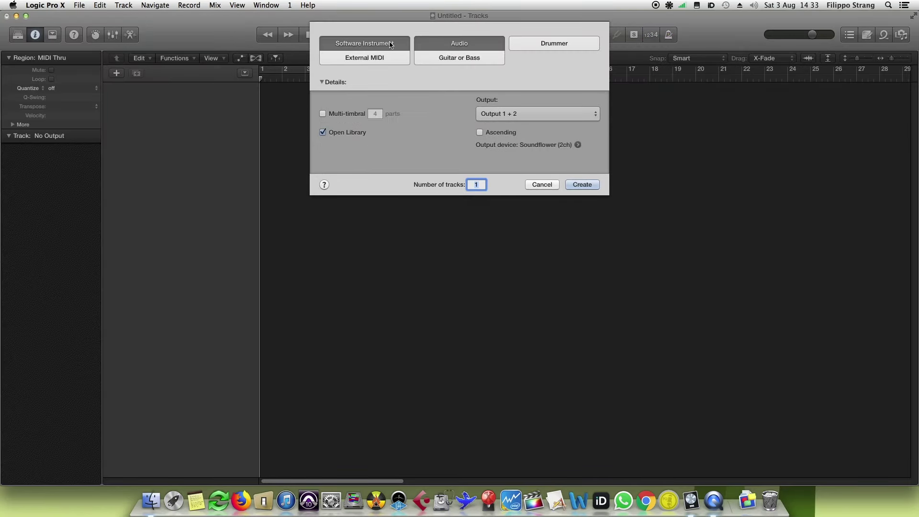
left_click(581, 162)
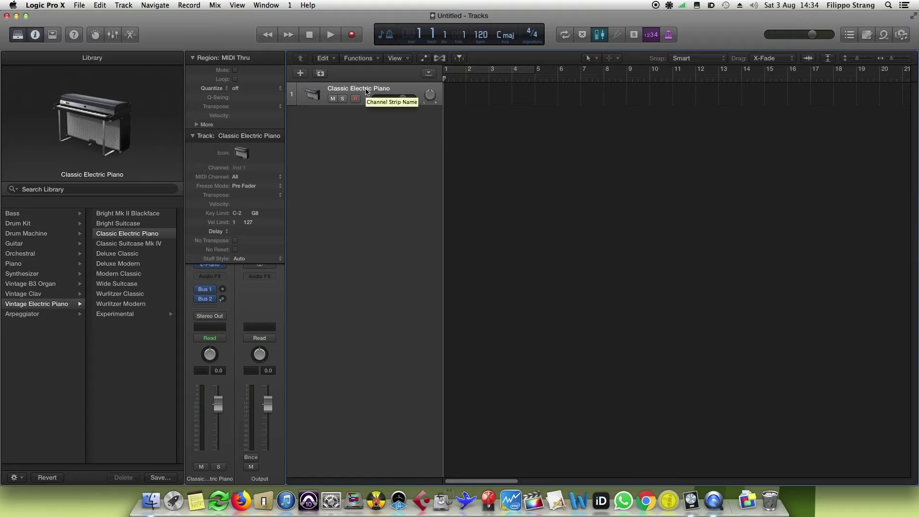
Activate the cycle over the first four bars and create an empty MIDI region of the same length on the electric piano track.
left_click(466, 69)
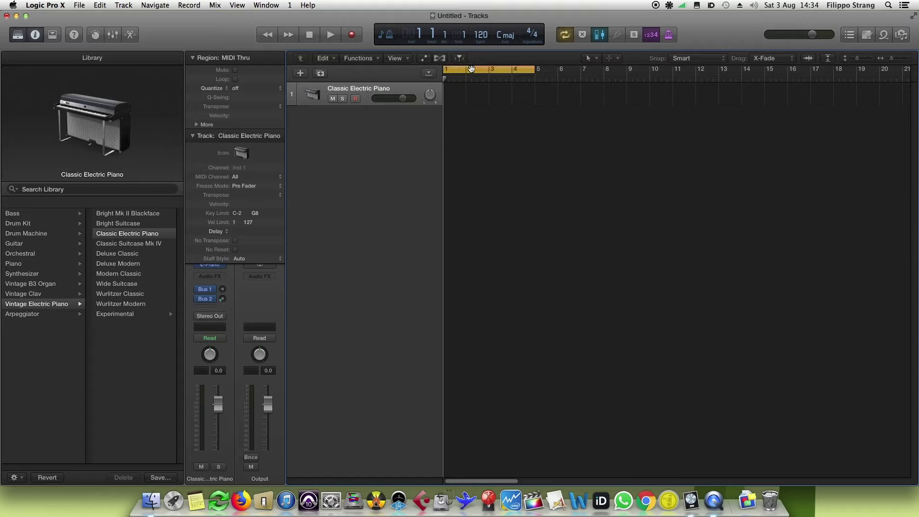
left_click(587, 58)
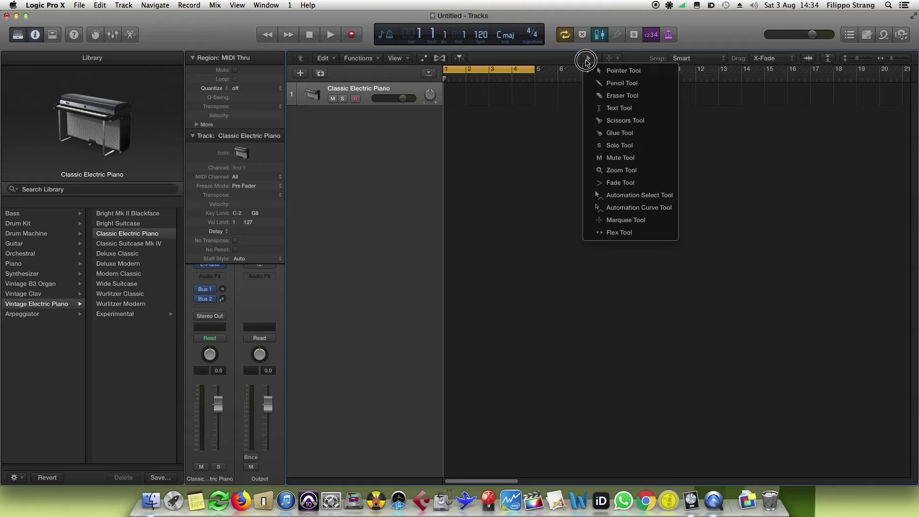
left_click(455, 97)
double_click(455, 97)
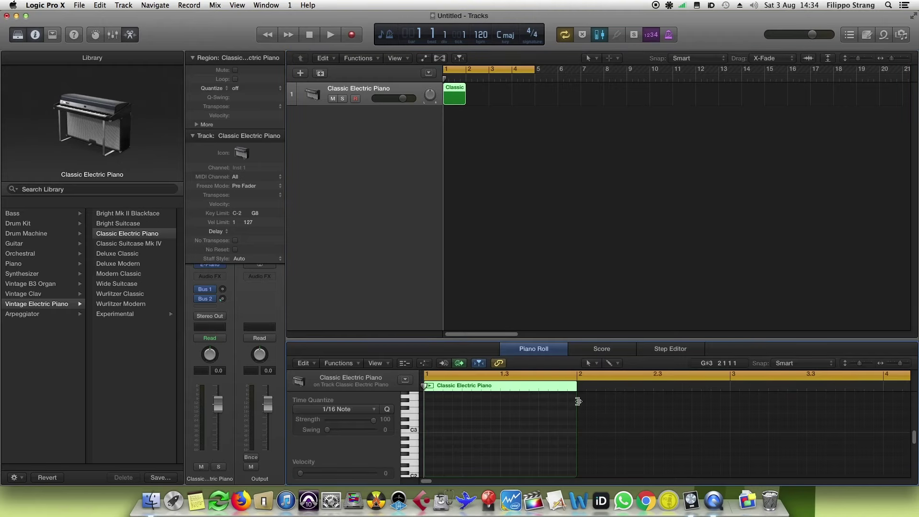
left_click_drag(574, 401, 866, 421)
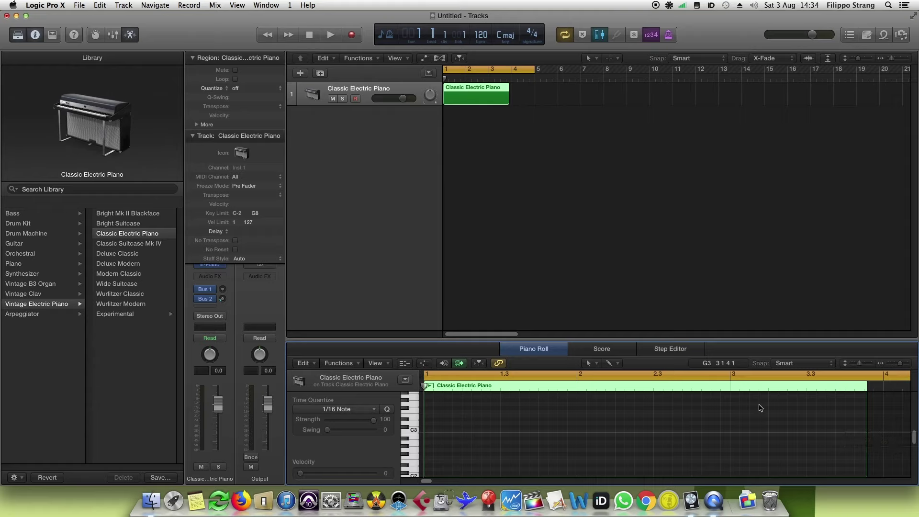
left_click_drag(902, 364, 900, 364)
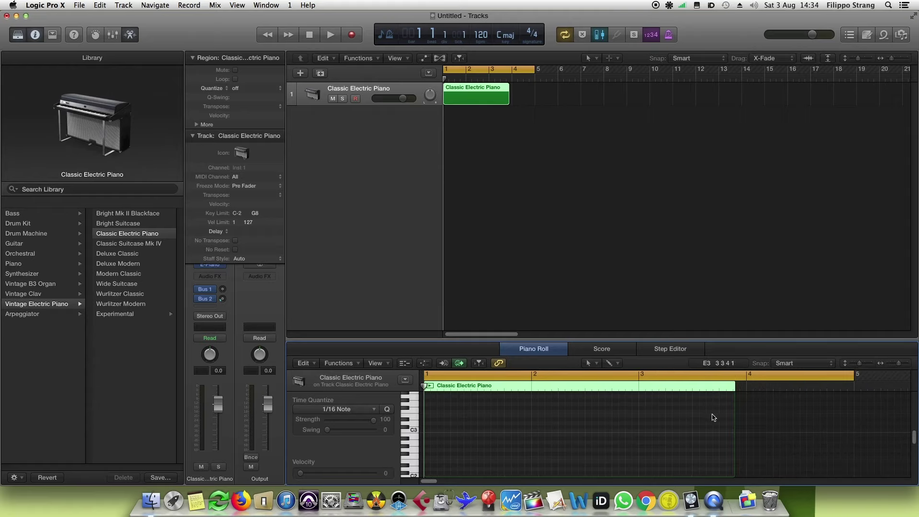
left_click_drag(733, 417, 854, 418)
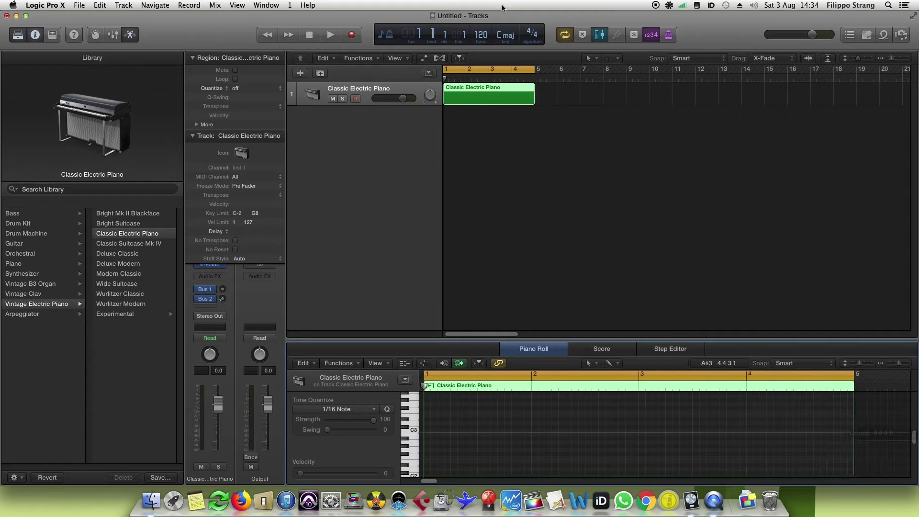
Set the project tempo to 130.
double_click(478, 39)
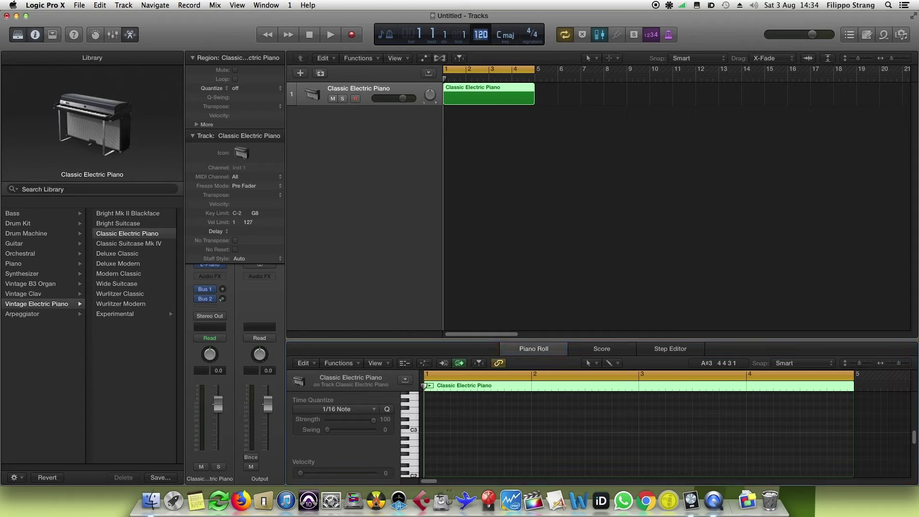
type("130")
key("Return")
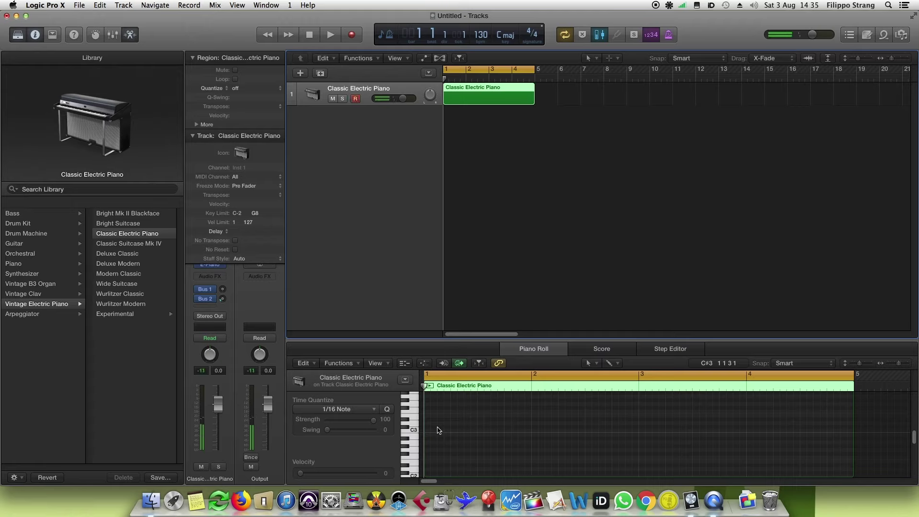
Record an eight-note melody over the four-bar cycle on the electric piano track, and turn off the metronome click and count-in.
left_click(673, 35)
left_click(352, 35)
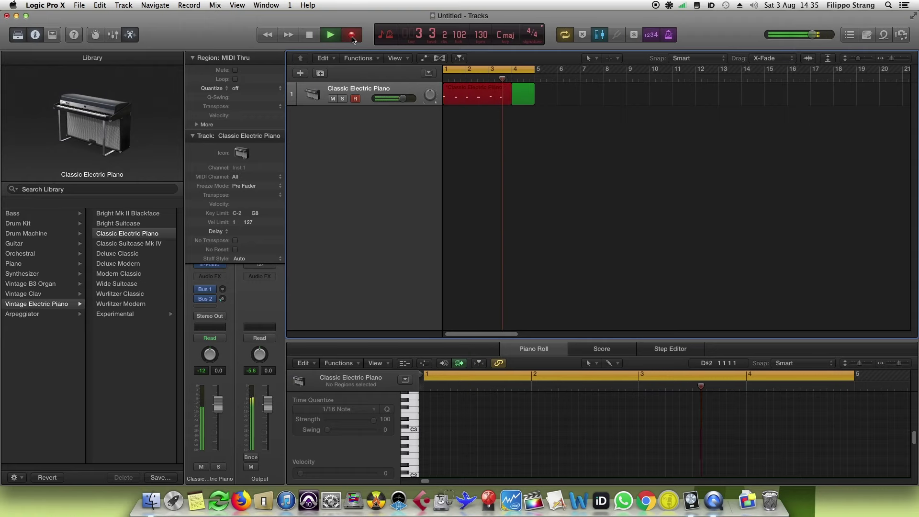
key("space")
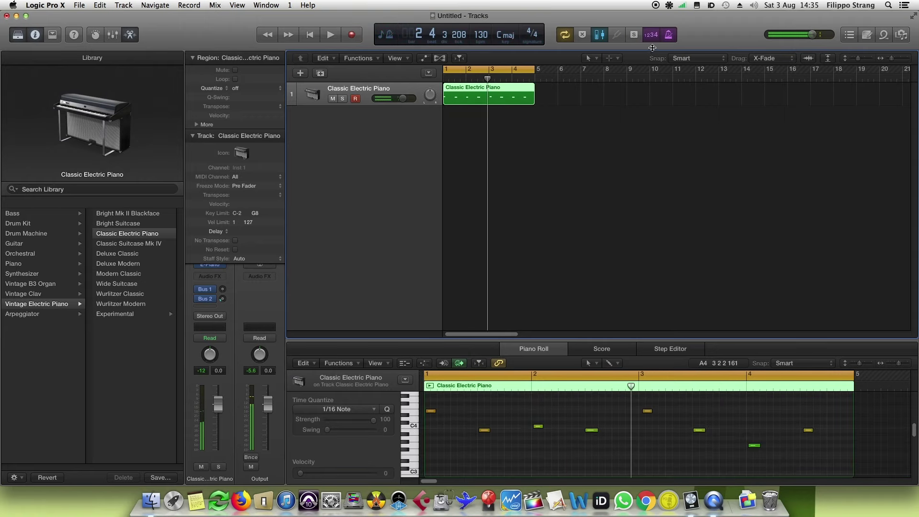
left_click(668, 36)
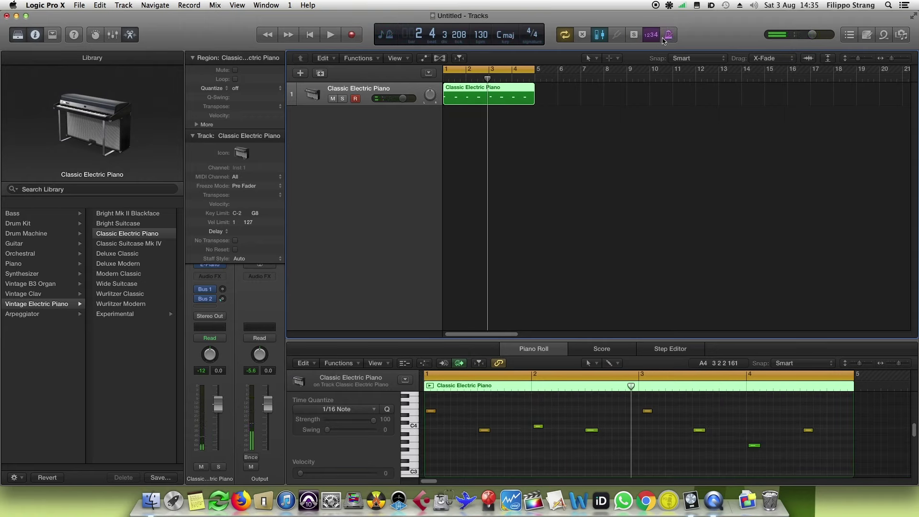
left_click(645, 37)
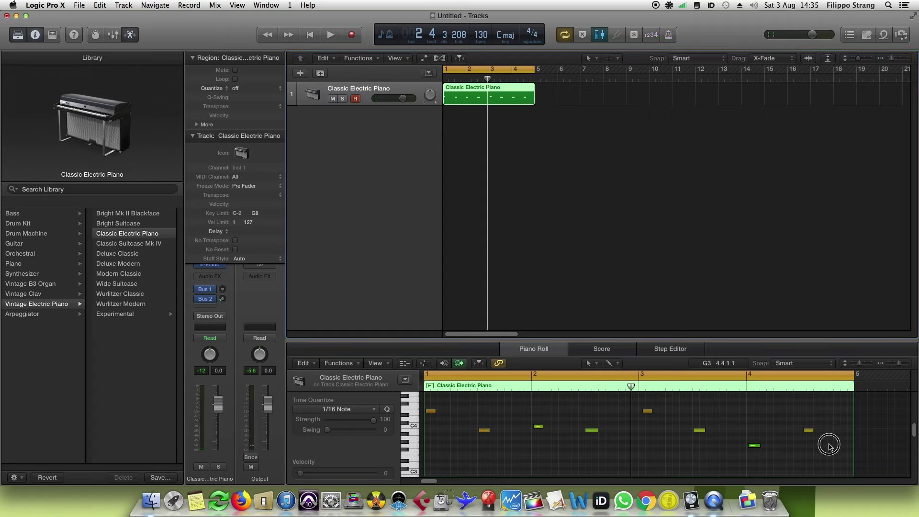
Select all eight recorded notes in the piano roll and quantize them to 1/16 Note.
left_click_drag(844, 467, 423, 391)
scroll(530, 423, "down", 3)
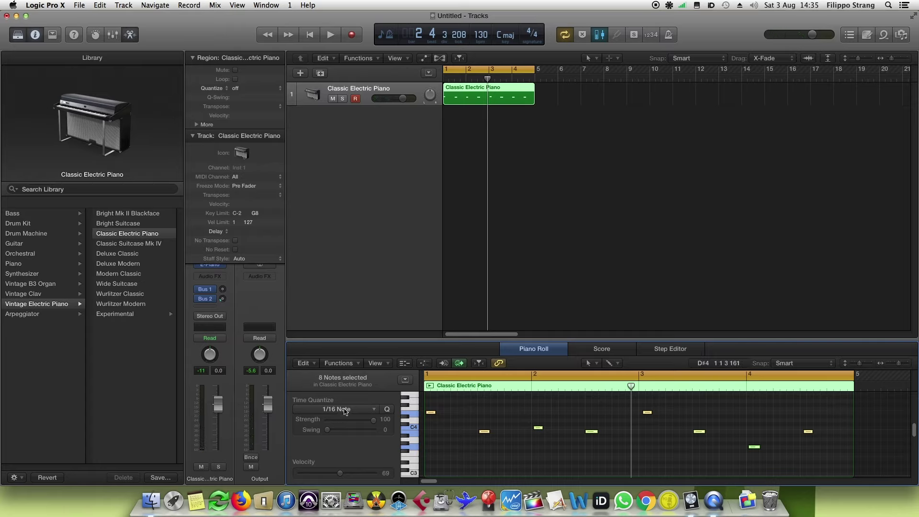
left_click(812, 431)
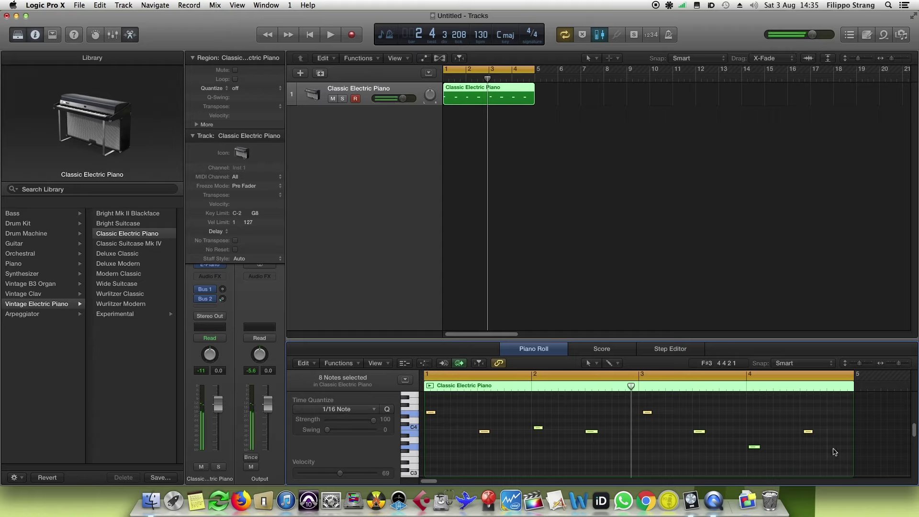
left_click(835, 453)
left_click(387, 390)
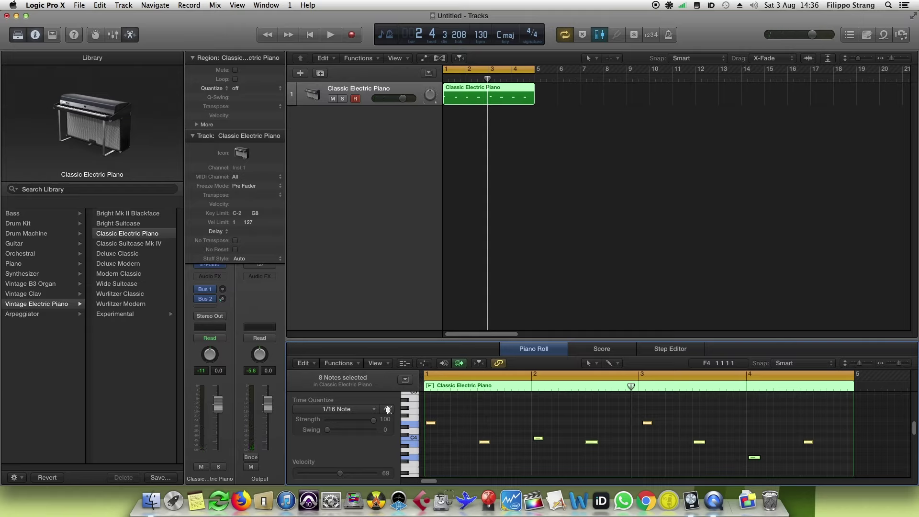
left_click(388, 410)
Adjust the note at the start of bar 3 and set the piano roll's snap value to 1/16 Note.
left_click(650, 423)
left_click_drag(651, 428, 644, 424)
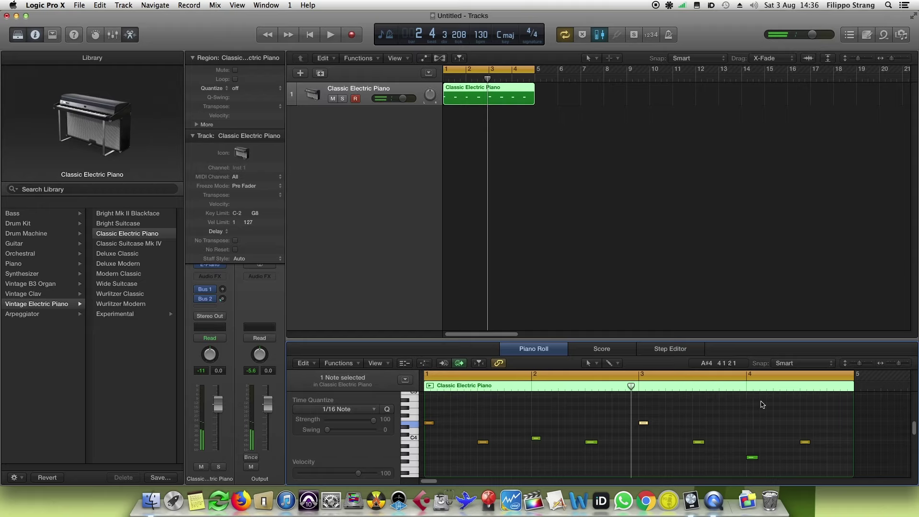
left_click(796, 364)
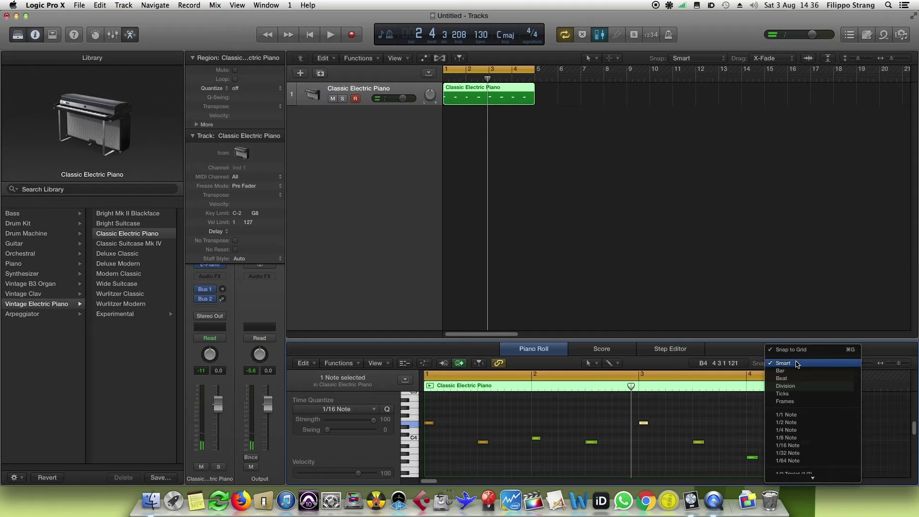
left_click(795, 445)
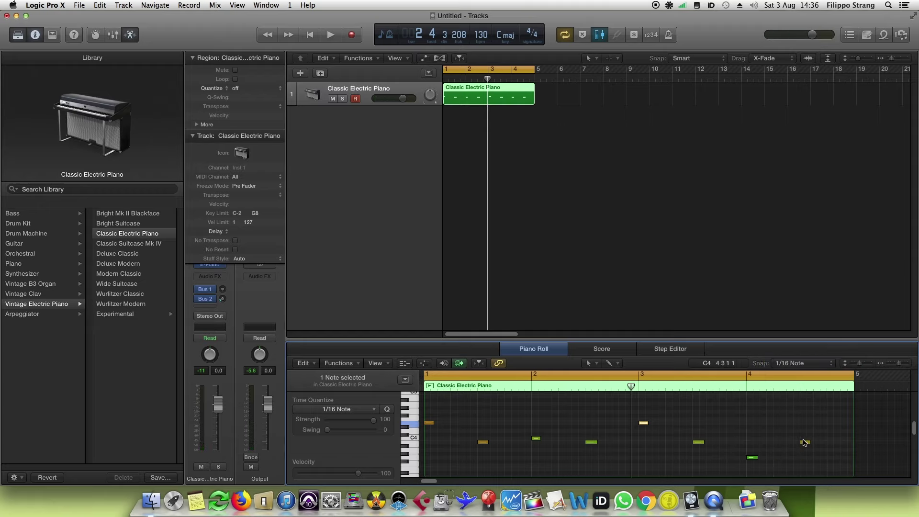
key("space")
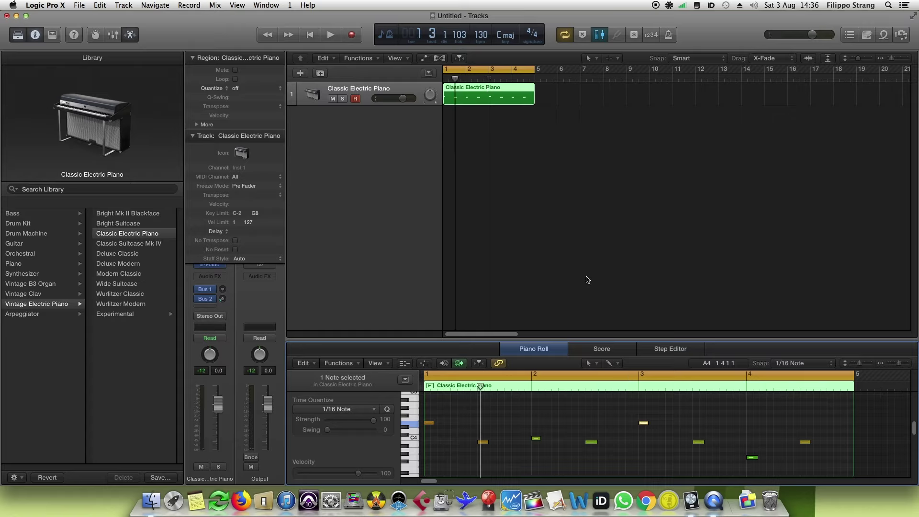
Audition the Synthesizer Pad patches from 8th Wonder to Boarding Area during playback and load Analog Waves on the track.
left_click(35, 274)
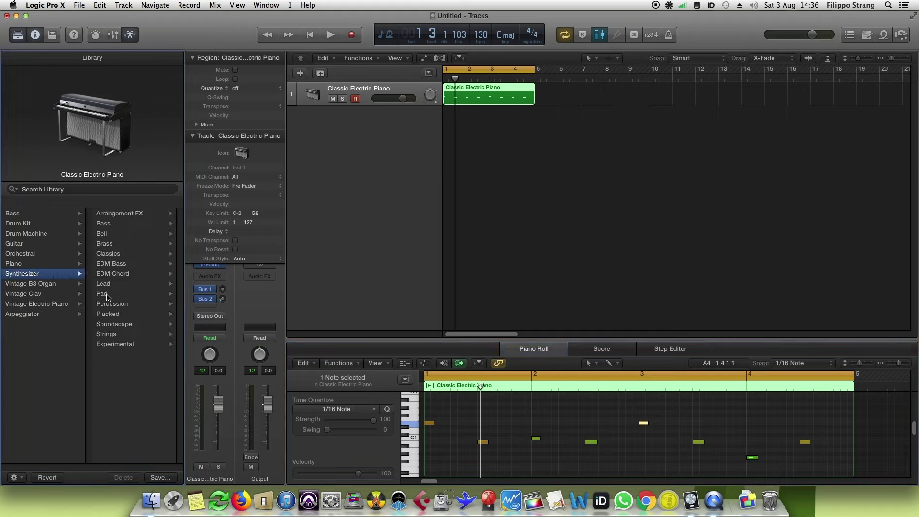
left_click(107, 295)
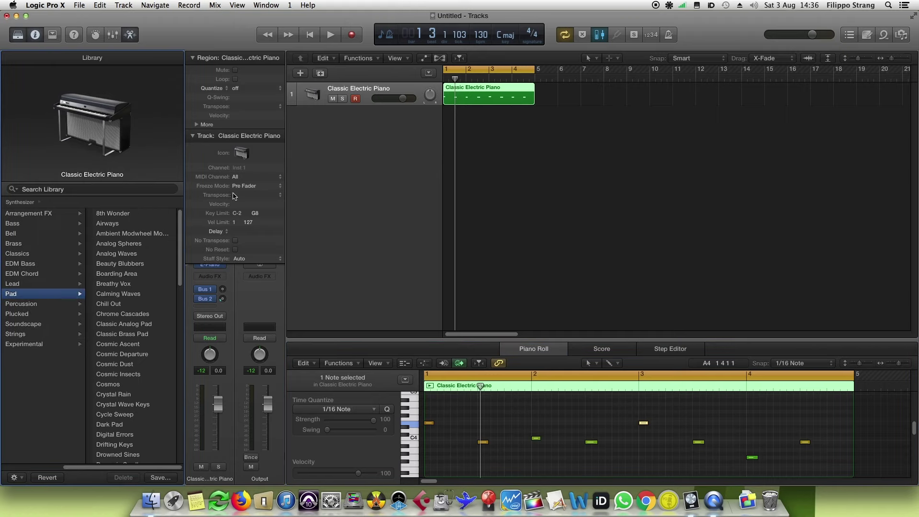
key("space")
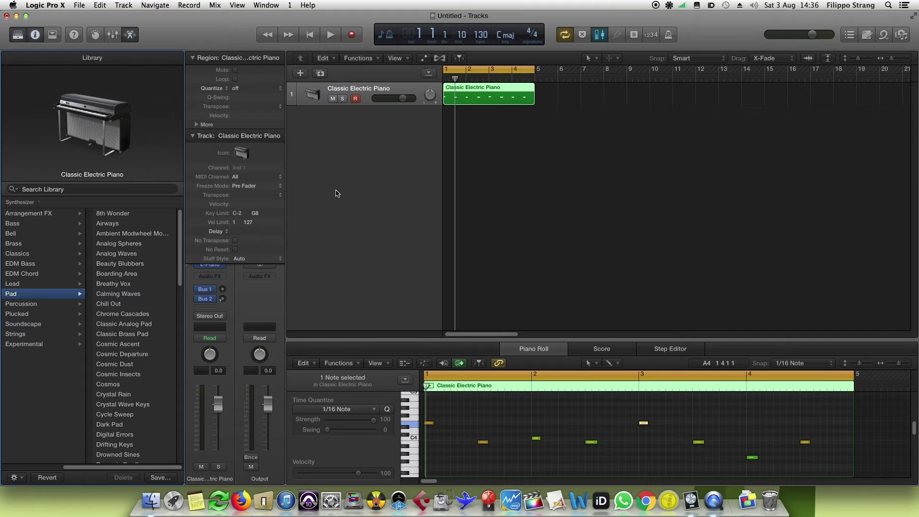
left_click(114, 213)
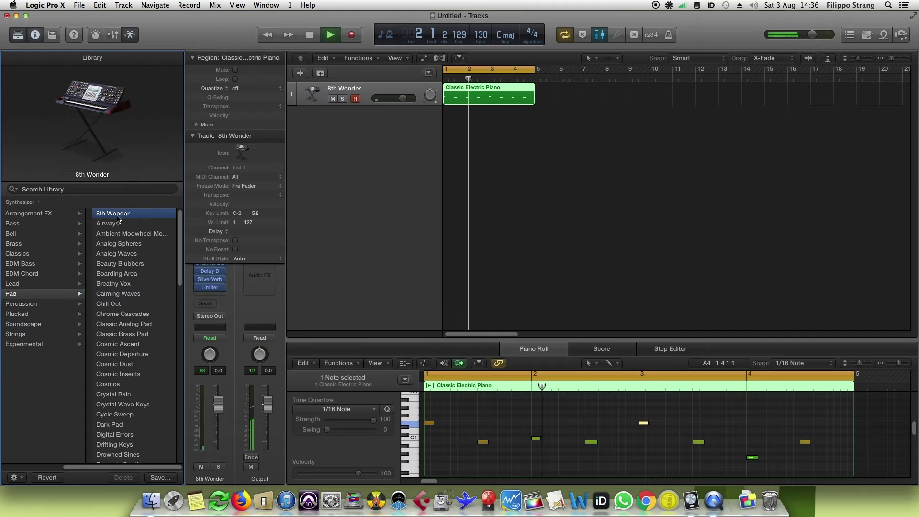
left_click(116, 224)
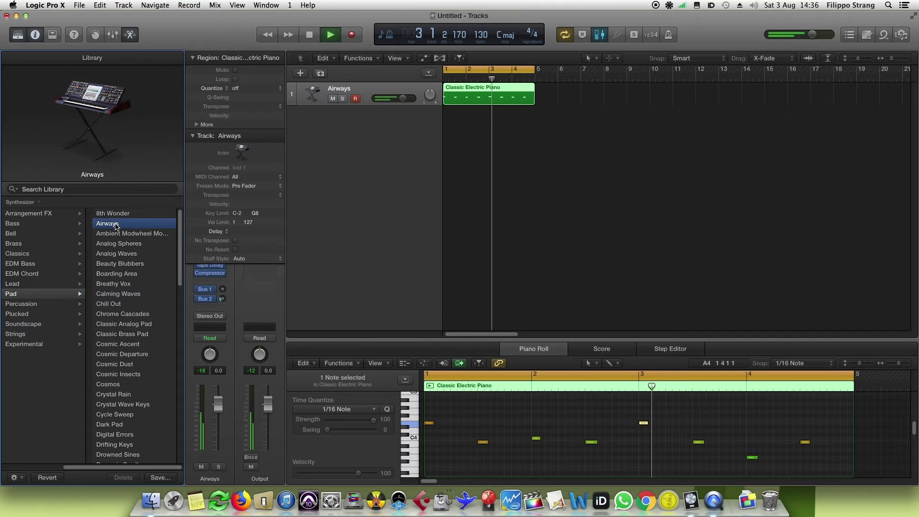
left_click(139, 234)
key("Down")
key("Down")
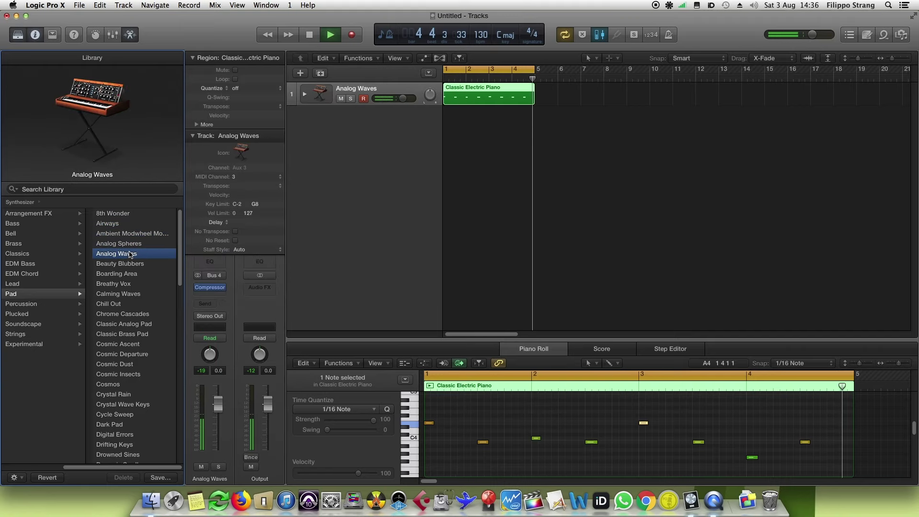
key("Down")
key("Down")
key("Down")
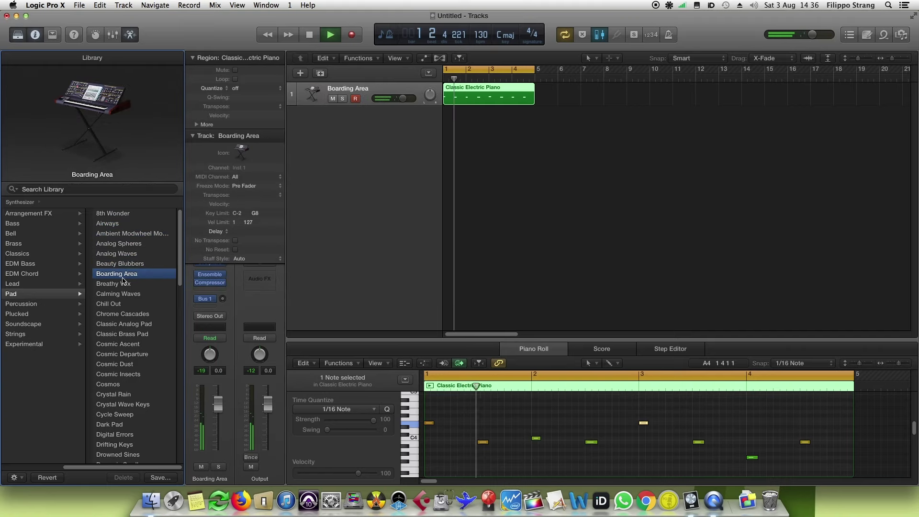
left_click(119, 254)
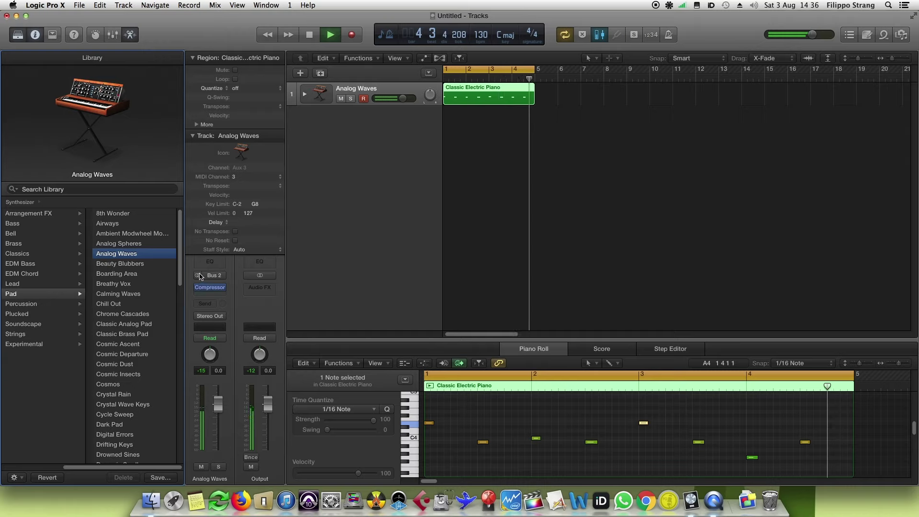
key("space")
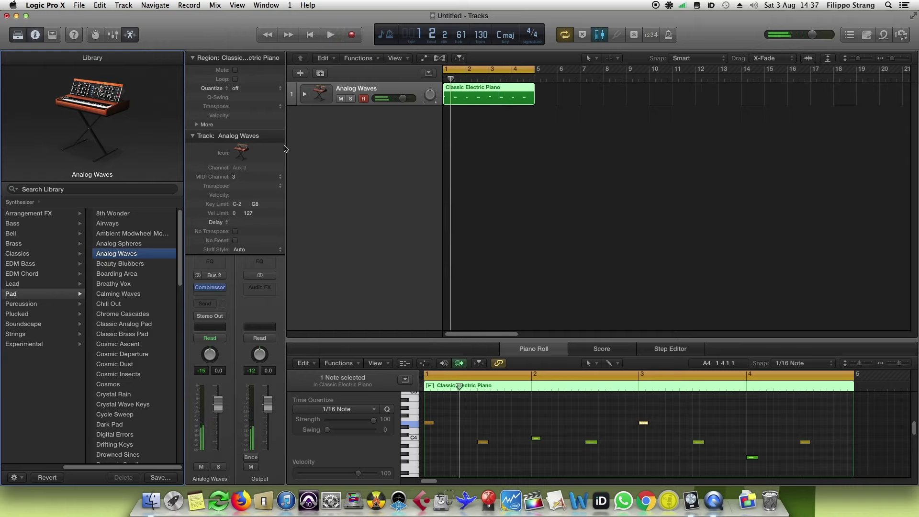
Increase the Analog Waves track's height and zoom the arrangement horizontally to show about bars 1 to 12.
left_click_drag(366, 105, 376, 146)
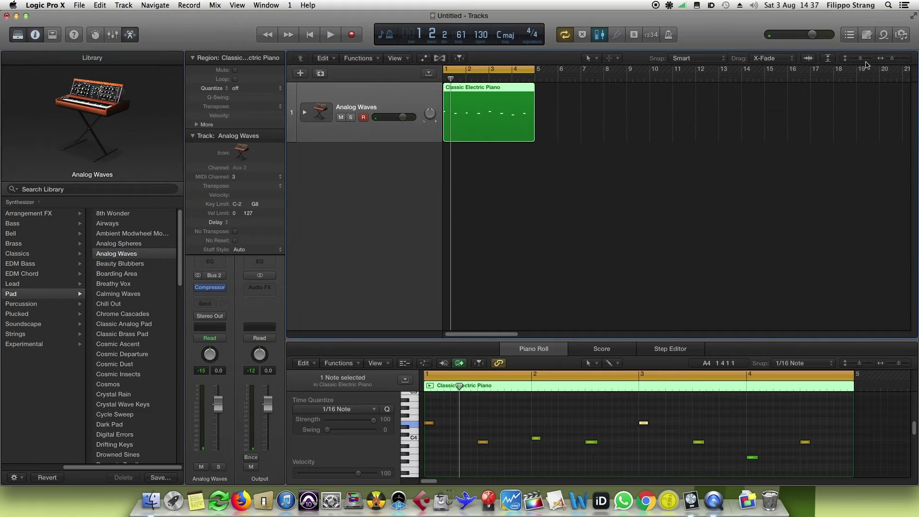
mouse_move(890, 59)
left_mouse_down()
mouse_move(903, 58)
mouse_move(894, 58)
left_mouse_up()
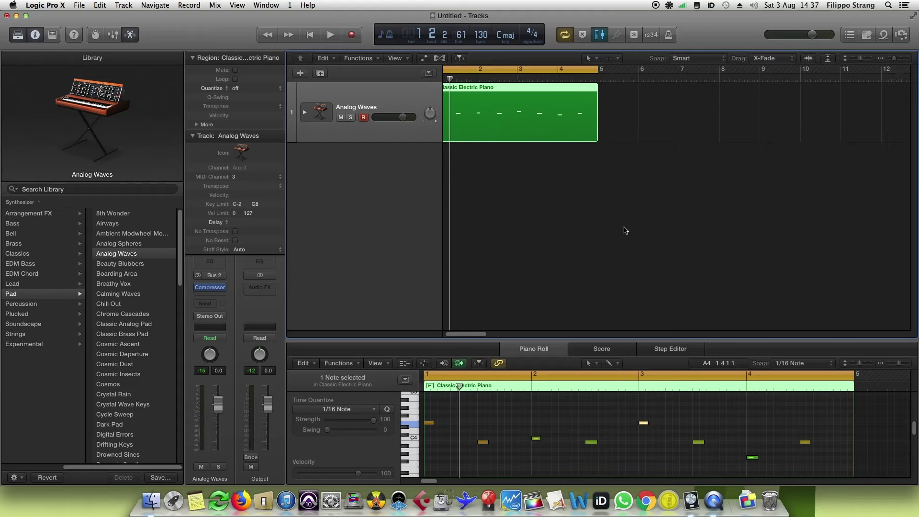
left_click_drag(485, 332, 454, 333)
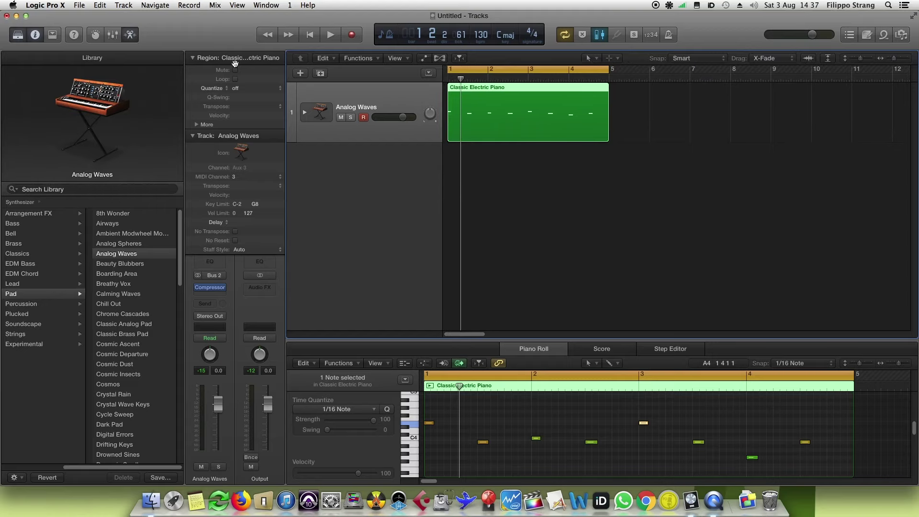
Disarm recording on the Analog Waves track and create a new track with duplicate settings.
left_click(363, 117)
left_click(361, 89)
left_click(361, 90)
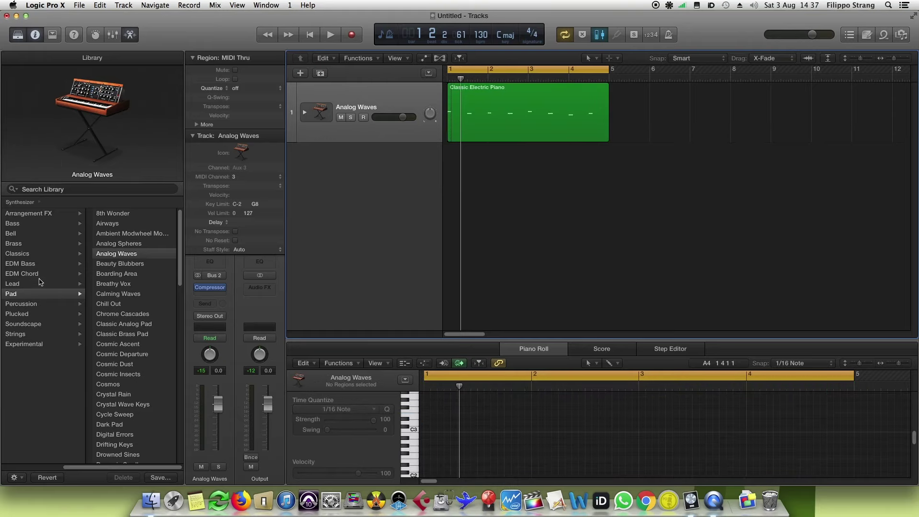
left_click(321, 73)
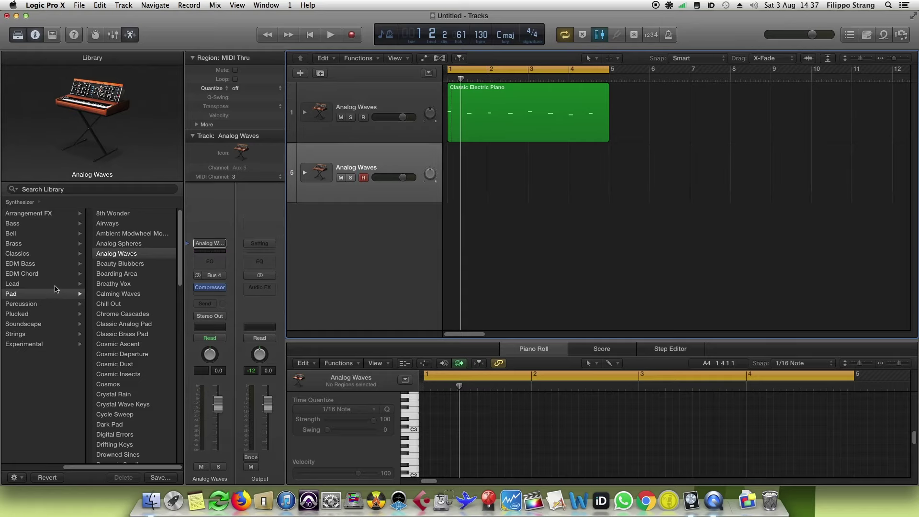
Load the Drum Machine Designer patch Atlanta on the duplicated track and move the playhead to bar 2.
left_click(78, 204)
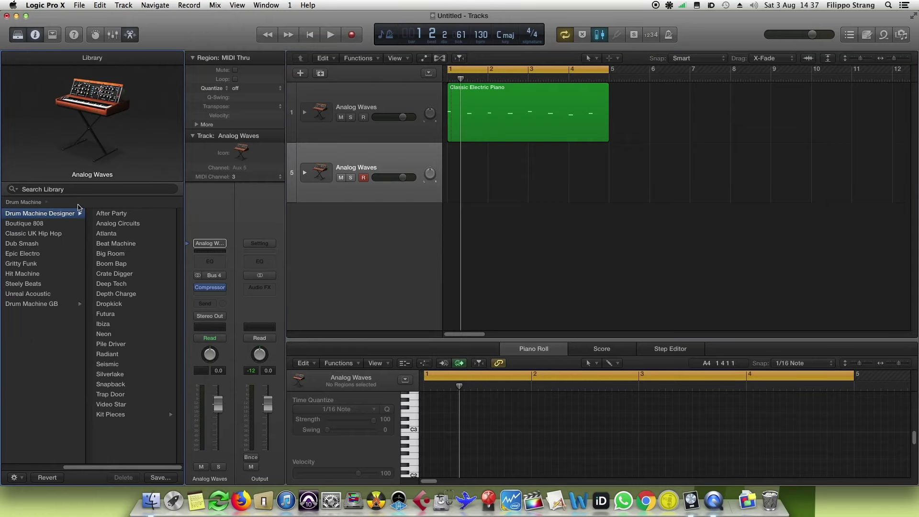
left_click(111, 234)
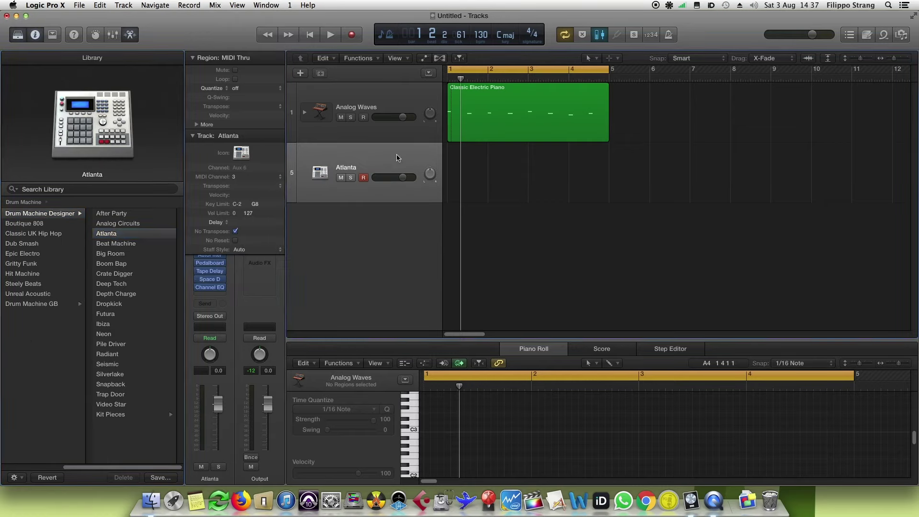
left_click(481, 81)
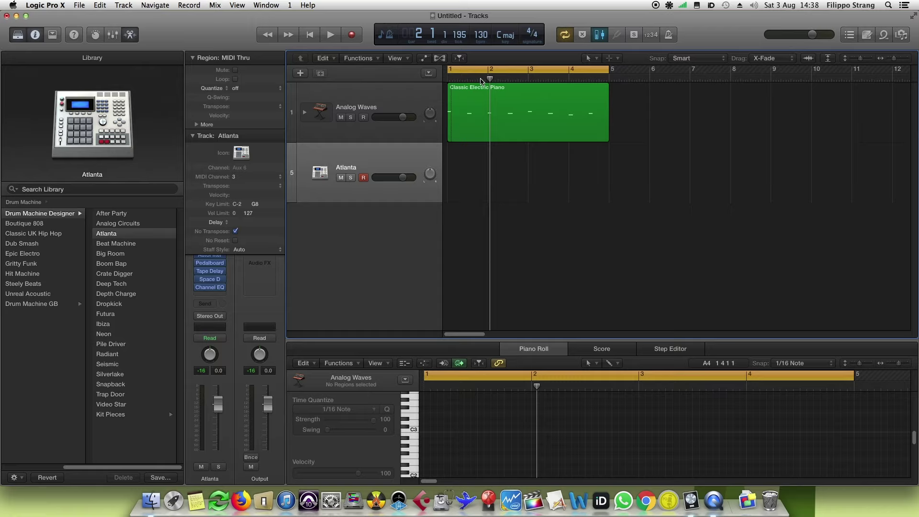
Fill bar 1 of the Atlanta region with C1 kicks before beat 3 and around beat 4, plus a D1 snare on beat 3.
key("space")
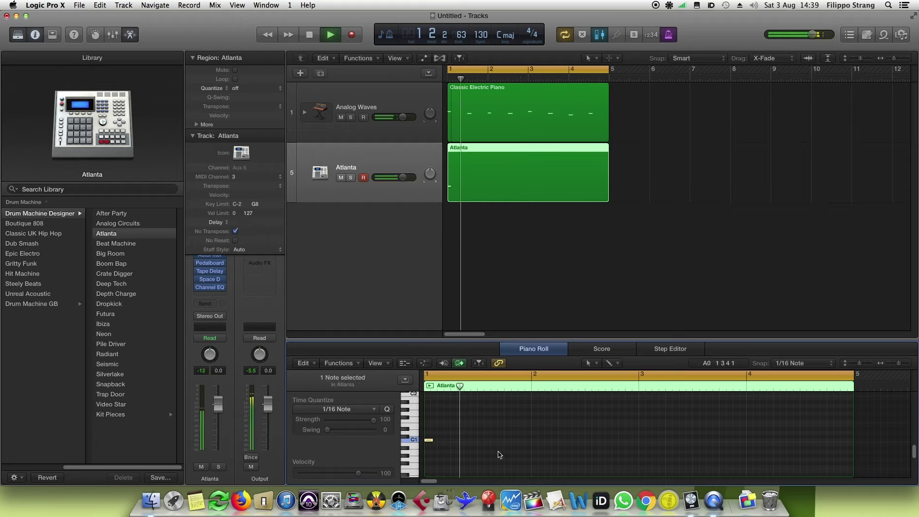
key("space")
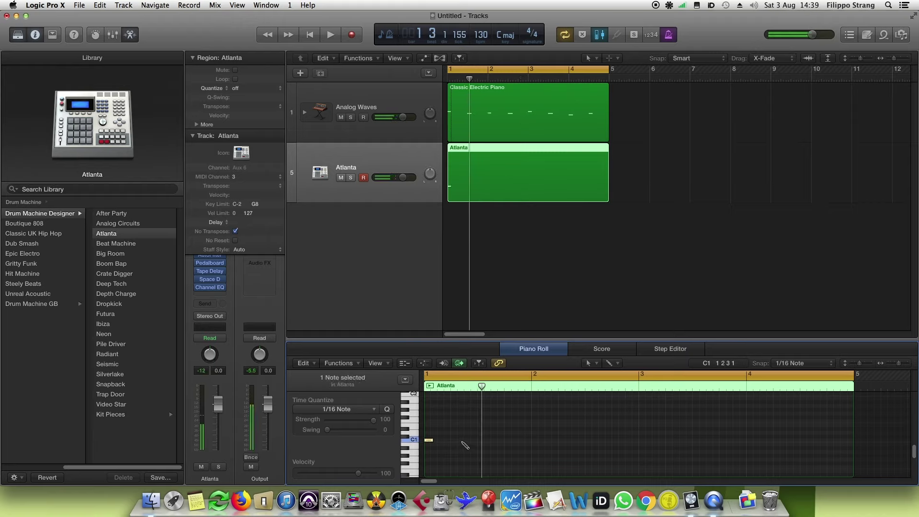
left_click(462, 440)
key("space")
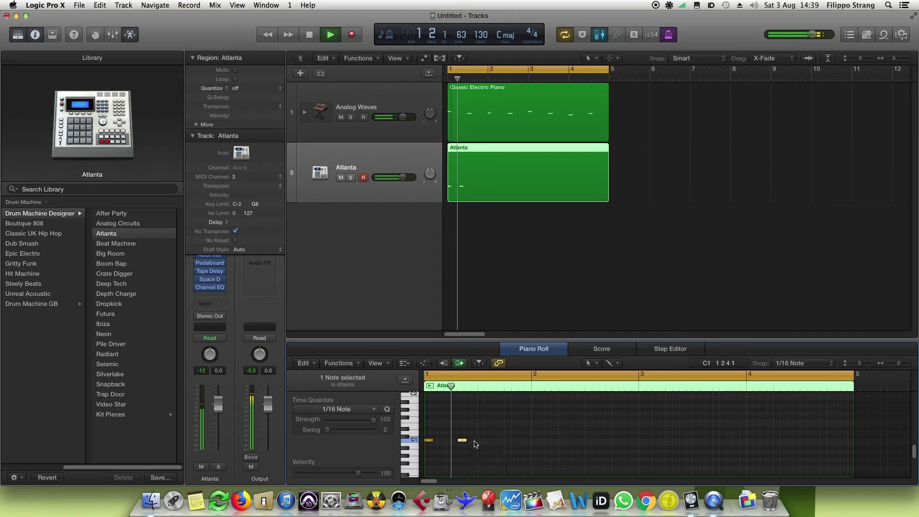
key("space")
left_click_drag(467, 441, 469, 440)
key("space")
left_click(482, 432)
left_click(509, 440)
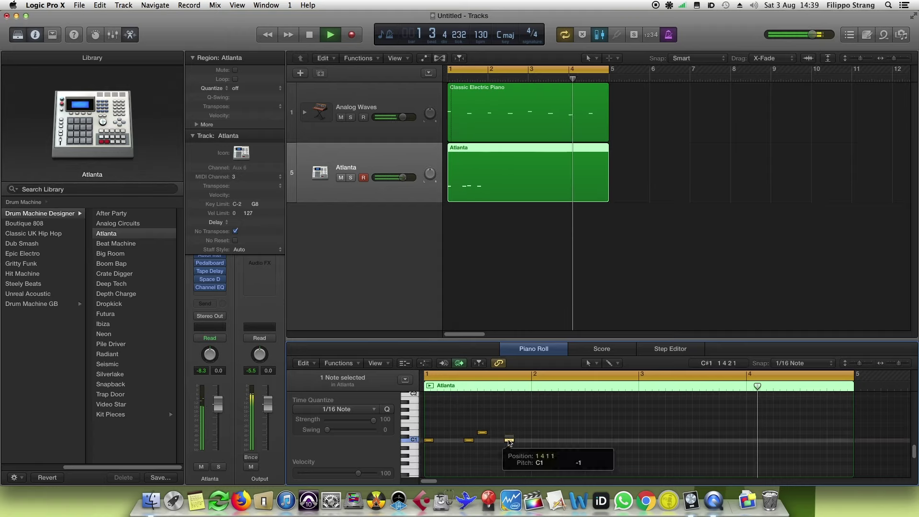
left_click(522, 440)
key("space")
Add a C1 kick and a D1 snare on beat 3 in bar 2, and shift the kick one 1/16 earlier.
key("space")
left_click(581, 440)
left_click(588, 432)
left_click_drag(655, 405, 424, 467)
left_click_drag(581, 440, 575, 440)
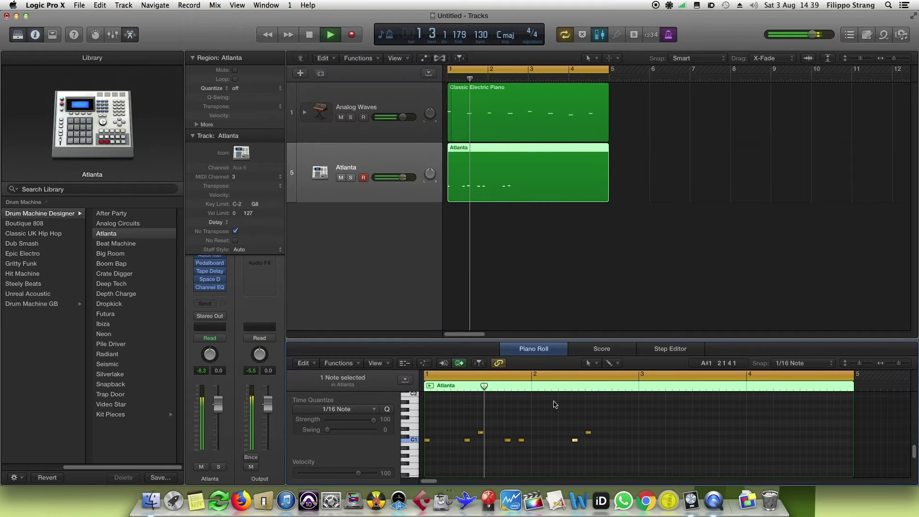
Draw the bar 3 drum pattern with a D1 snare on beat 3 and C1 kicks around beats 1, 2 and 4.
left_click(696, 432)
left_click(682, 440)
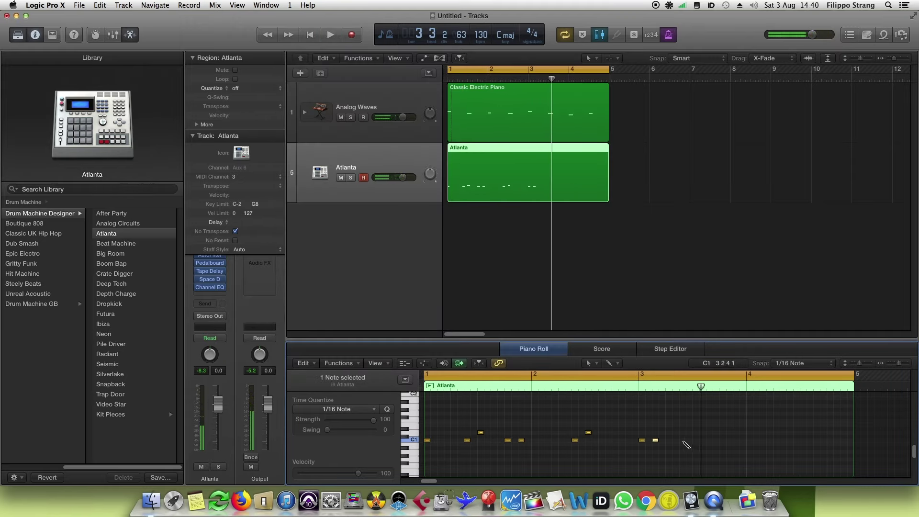
left_click(656, 440)
left_click(641, 440)
left_click(722, 440)
left_click(736, 440)
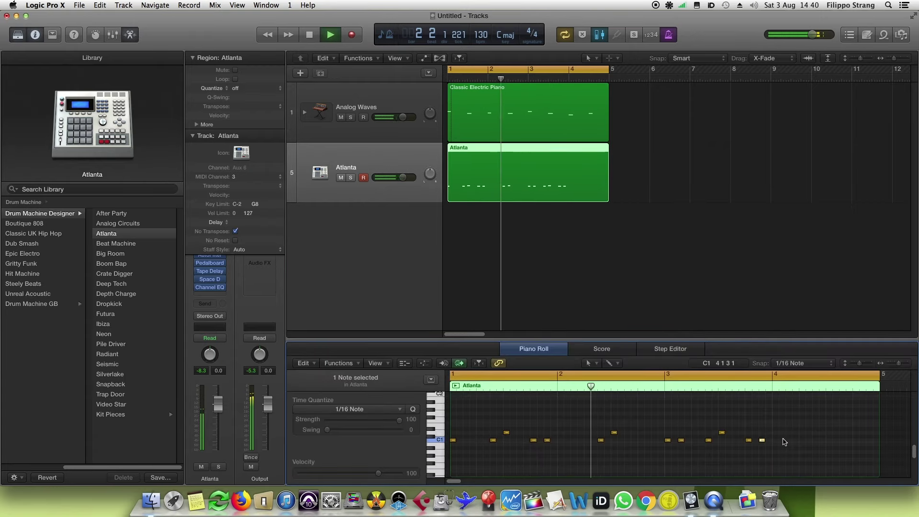
Add two C1 kicks in beat 2 of bar 4 and a D1 snare on beat 3.
key("space")
left_click(802, 439)
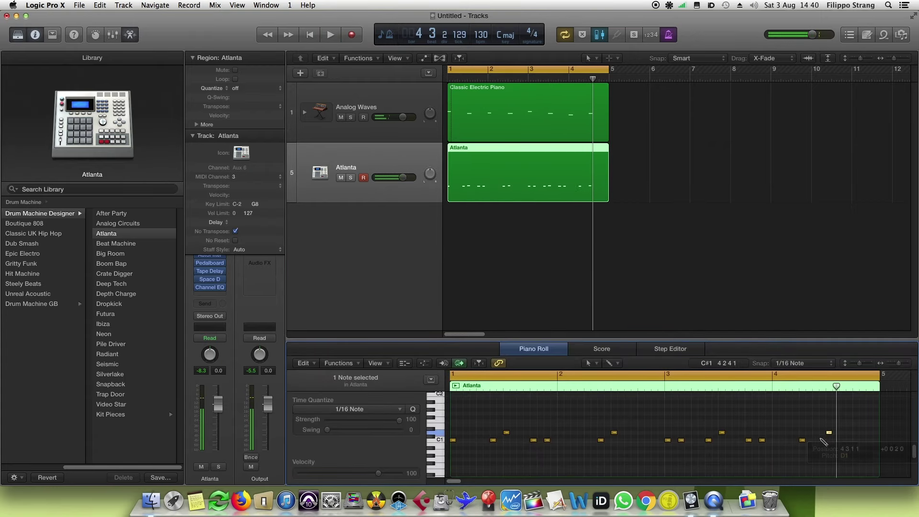
left_click(829, 433)
left_click(815, 440)
key("space")
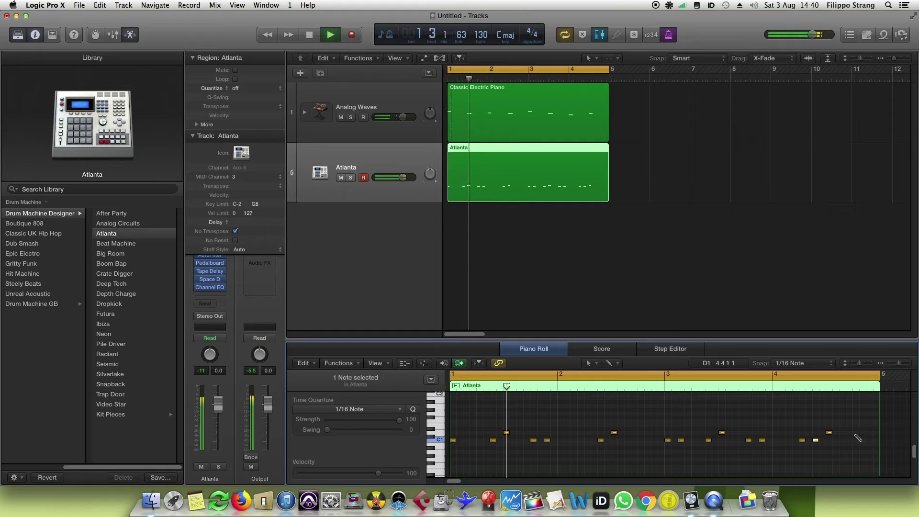
Draw a roll of four consecutive 1/16 D1 snares across beat 4 of bar 4 and stop playback.
left_click(856, 432)
left_click(863, 432)
left_click(869, 433)
left_click(877, 432)
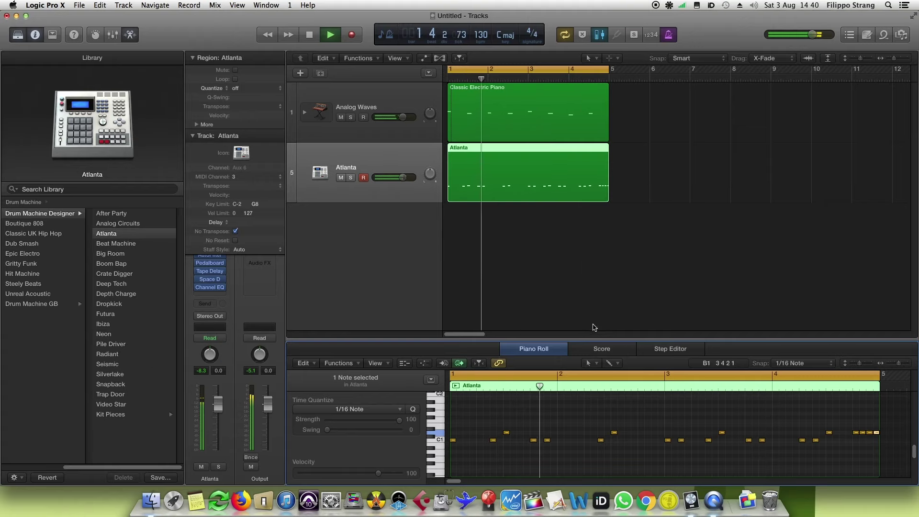
key("space")
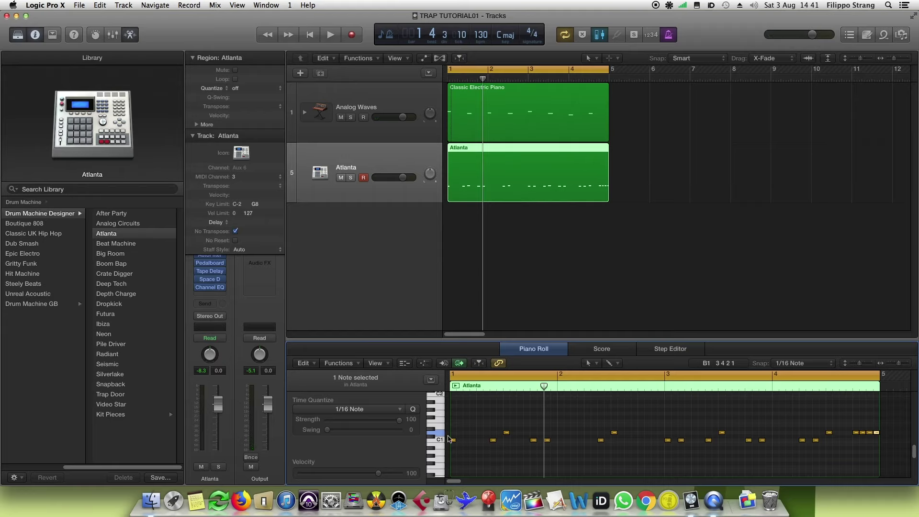
Start a G#1 hi-hat line at the beginning of bar 1 and delete its note on the second 1/16.
left_click(458, 412)
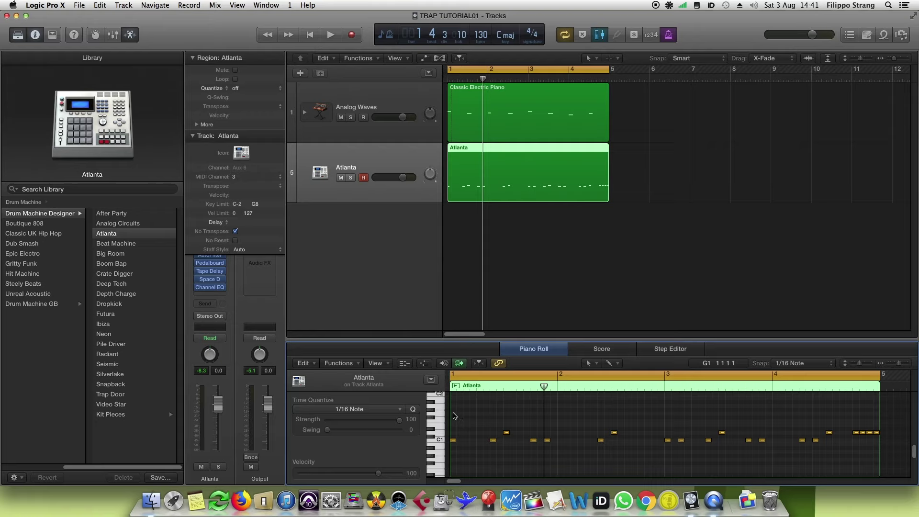
key("space")
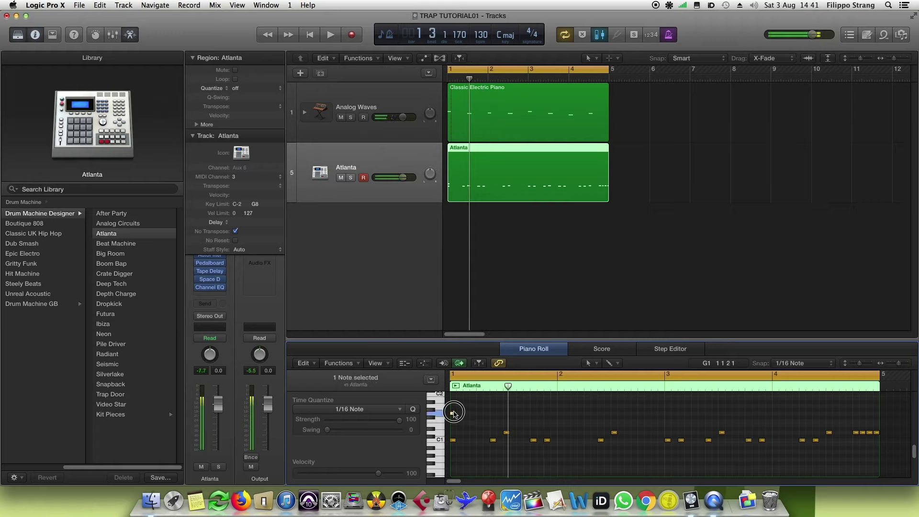
left_click_drag(453, 412, 454, 410)
left_click(459, 409)
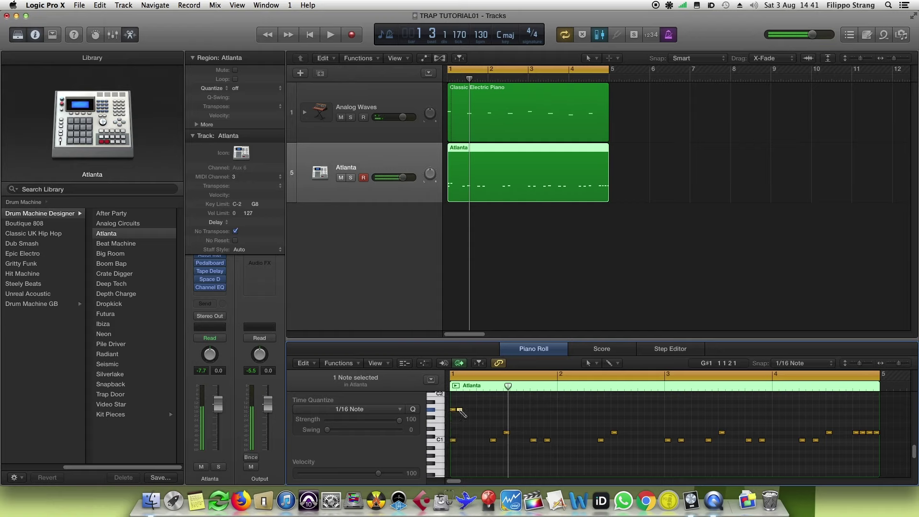
left_click(460, 410)
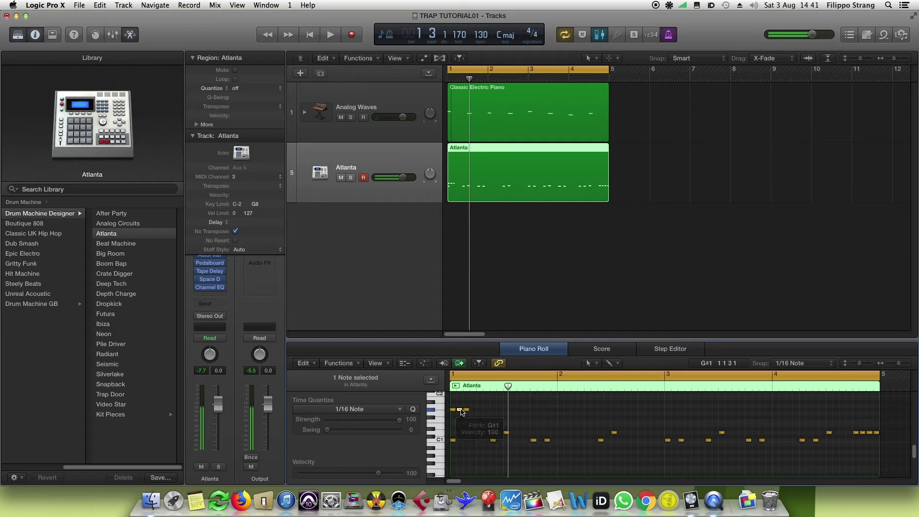
key("Delete")
Continue the G#1 hi-hats through the rest of bar 1, with one A#1 hi-hat on beat 4.
left_click(480, 410)
left_click(487, 410)
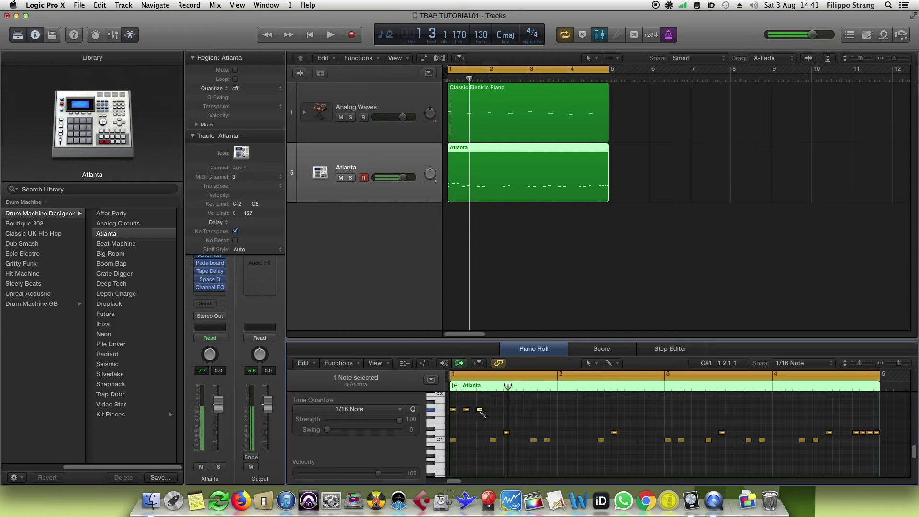
left_click(493, 410)
left_click(500, 410)
left_click(506, 409)
left_click(520, 409)
key("space")
left_click(534, 401)
left_click(547, 409)
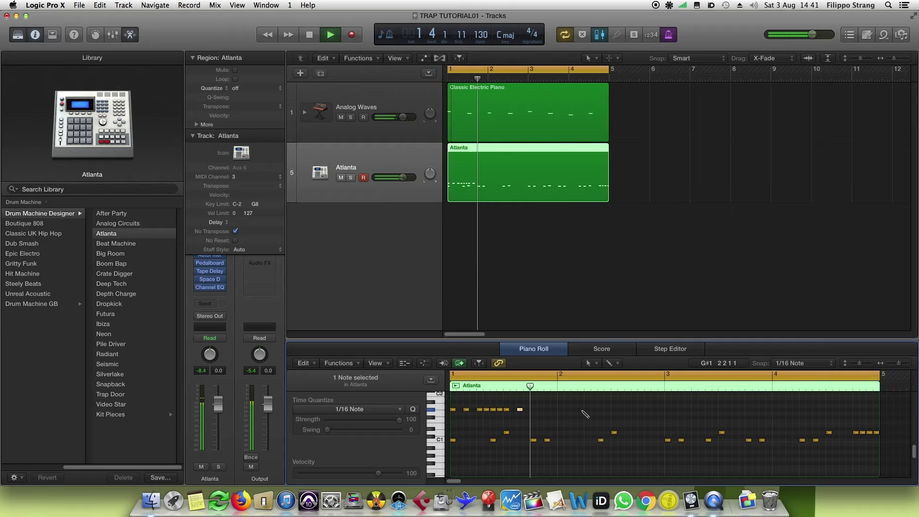
Draw G#1 hi-hats across bar 2 and place an A#1 hi-hat halfway through beat 4.
left_click(560, 410)
left_click(574, 410)
left_click(587, 410)
left_click(614, 410)
left_click(627, 410)
left_click(641, 410)
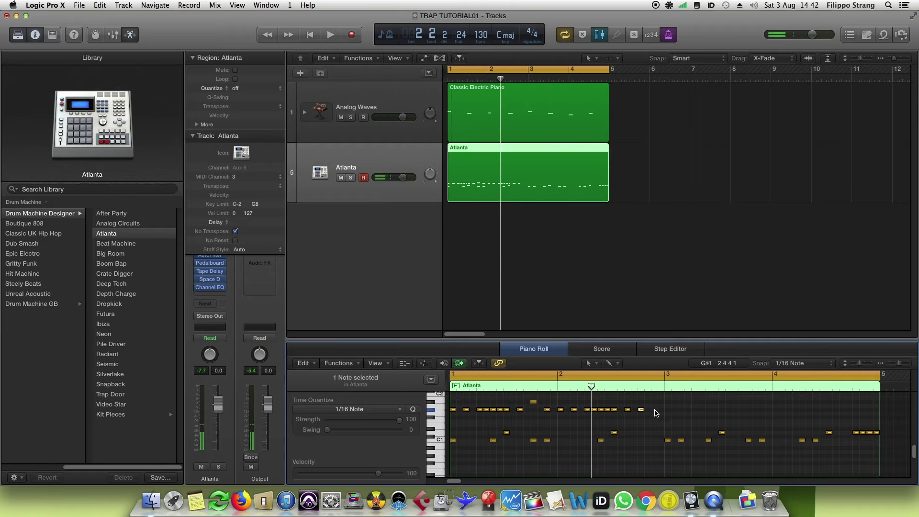
key("space")
left_click(654, 401)
Draw G#1 hi-hats across bar 3 with an A#1 hi-hat on beat 4.
left_click(681, 410)
left_click(695, 410)
left_click(703, 410)
left_click(723, 410)
left_click(750, 402)
Draw G#1 hi-hats over the first three beats of bar 4, ending with an A#1 hi-hat.
left_click(777, 409)
left_click(810, 410)
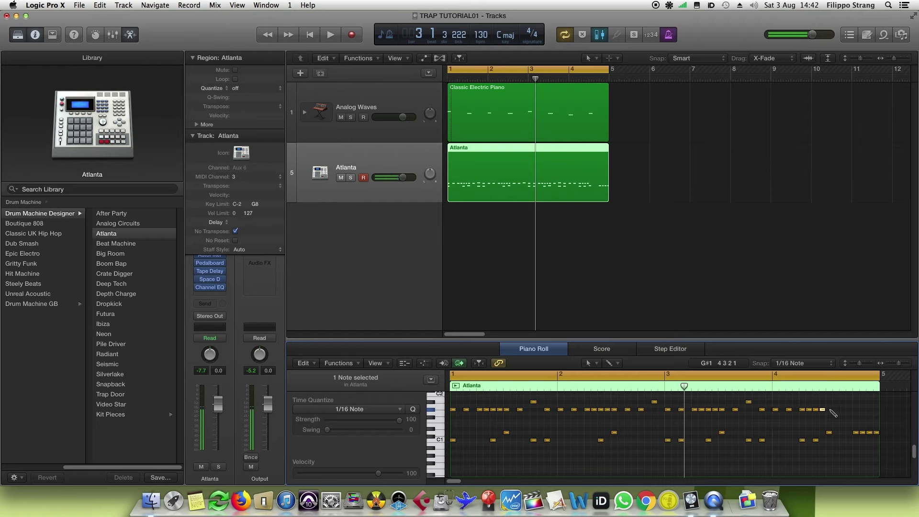
left_click(838, 410)
key("space")
left_click(851, 402)
Add G#1 hi-hats over the snare roll on beat 4 of bar 4 and raise the last one to A#1.
left_click(698, 410)
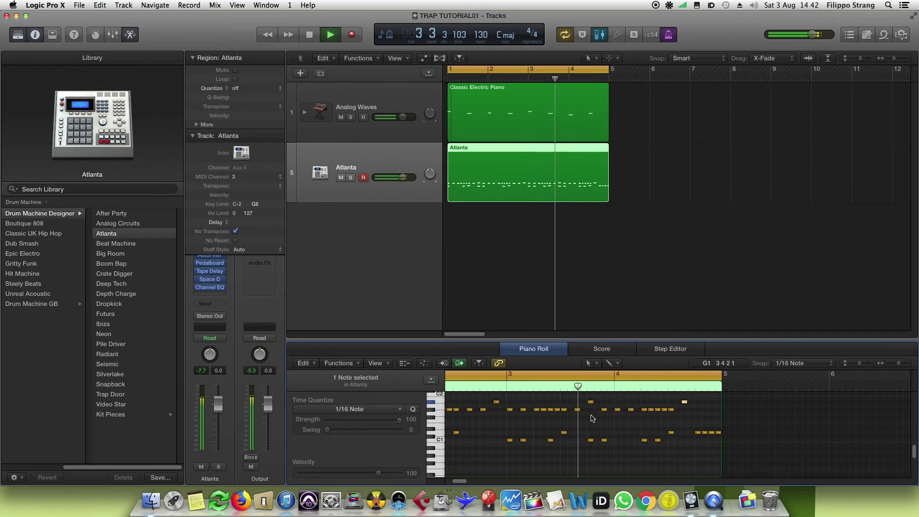
left_click(704, 410)
left_click(711, 409)
left_click(718, 410)
left_click_drag(718, 410, 718, 401)
Delete the A#1 hi-hat on the last 1/16 of bar 4.
left_click(705, 433)
left_click(711, 432)
left_click(718, 432)
left_click(705, 409)
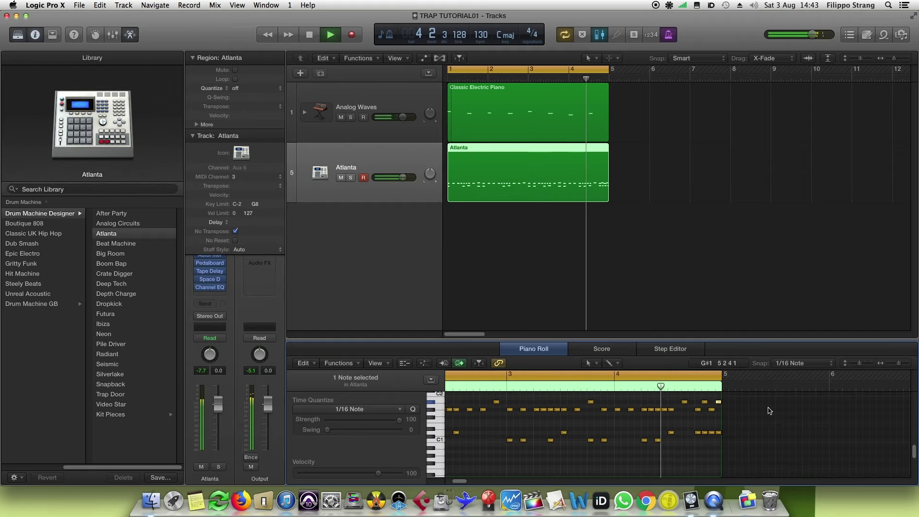
left_click(718, 402)
key("Delete")
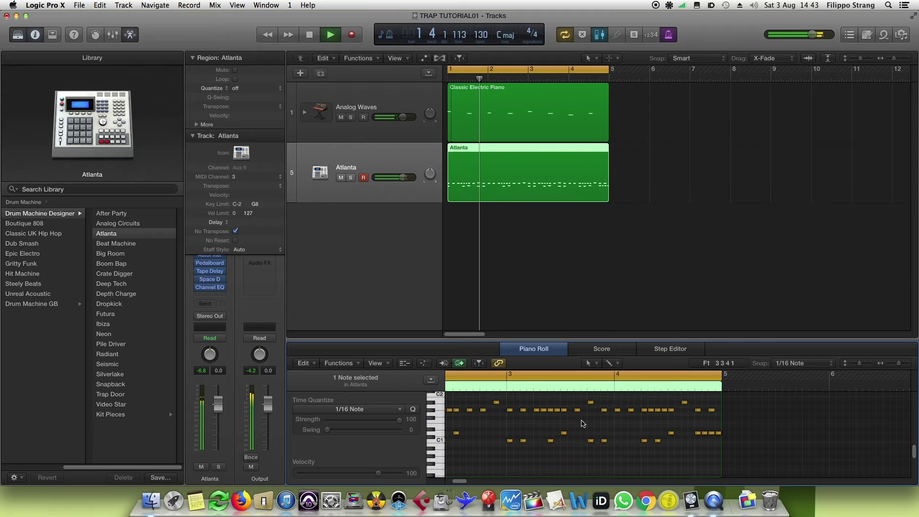
Move the second snare of bar 4's closing roll up to G#1, stop playback and save the project.
left_click_drag(705, 410, 705, 433)
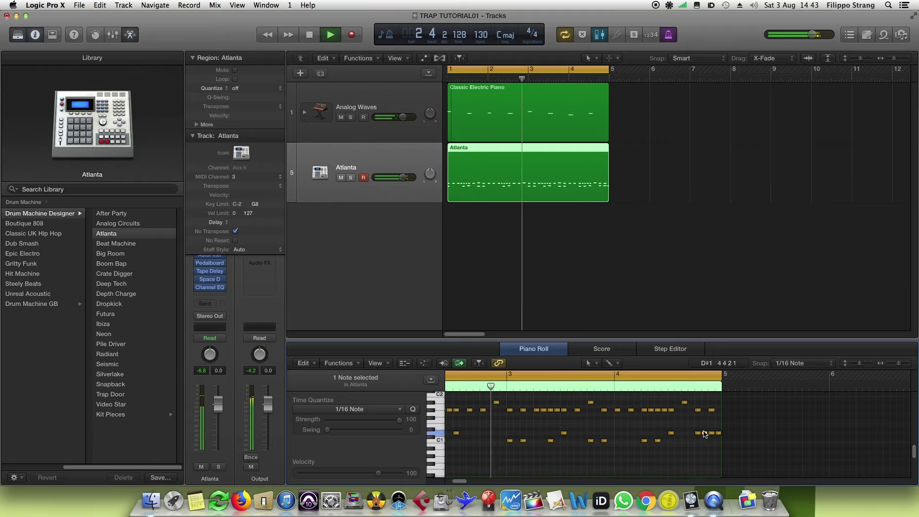
key("super+z")
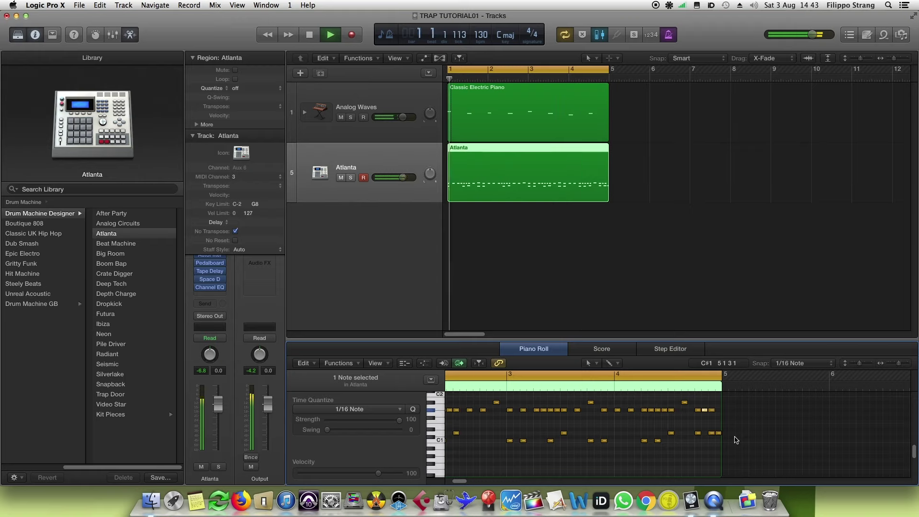
key("space")
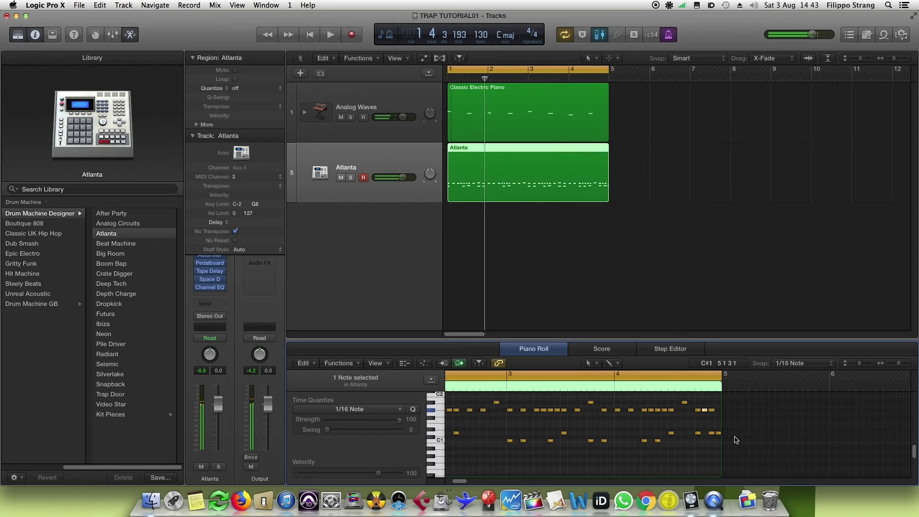
key("super+s")
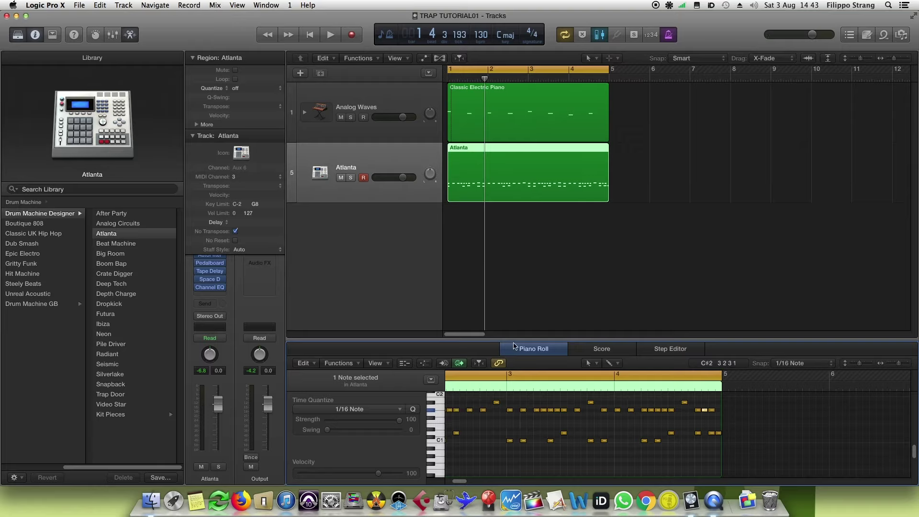
Disarm recording on the Atlanta track and create one new software instrument track.
left_click(363, 178)
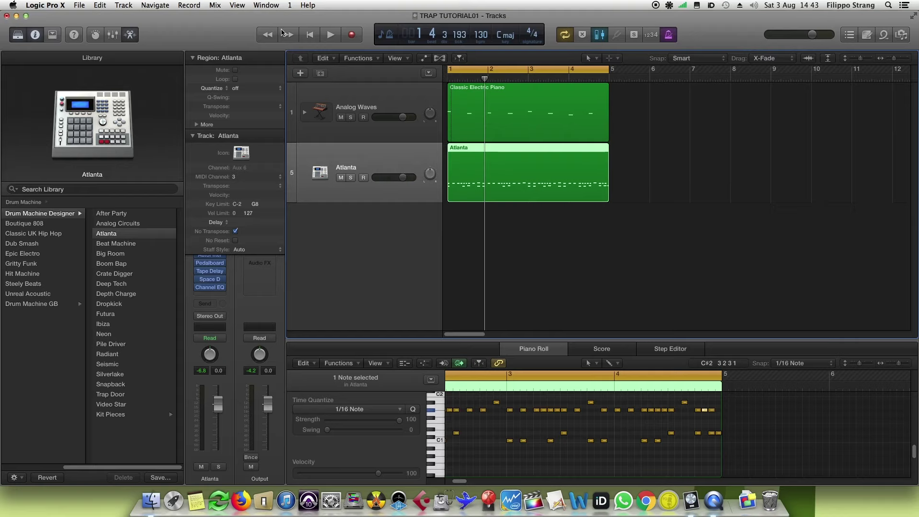
left_click(300, 73)
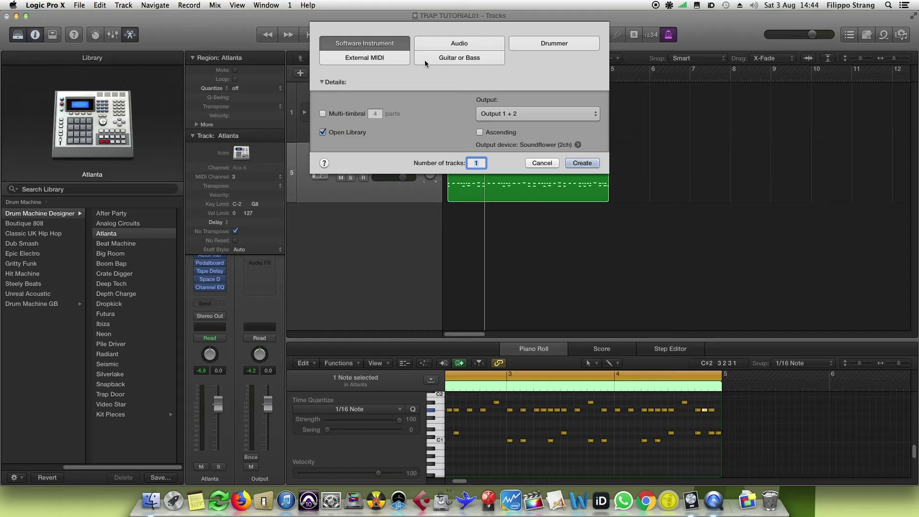
left_click(582, 163)
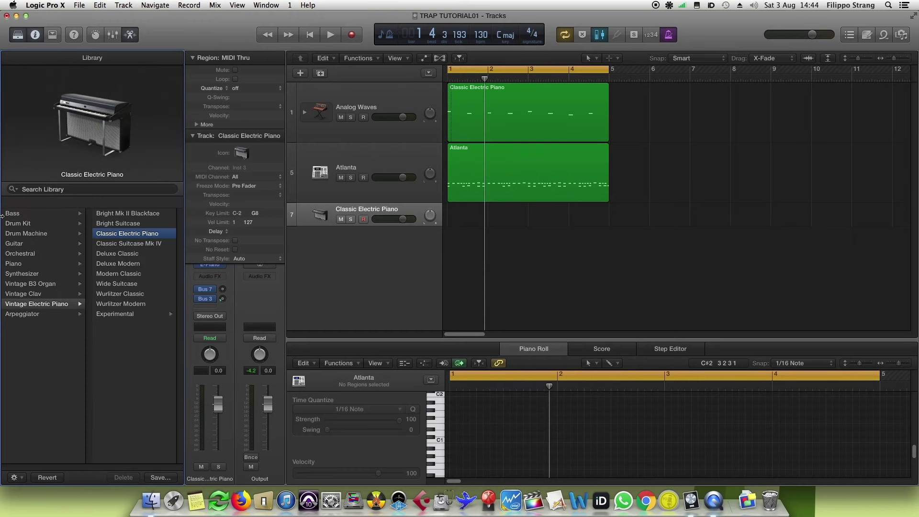
Open the mixer and remove the Vintage Electric Piano instrument from the new track's channel strip.
key("x")
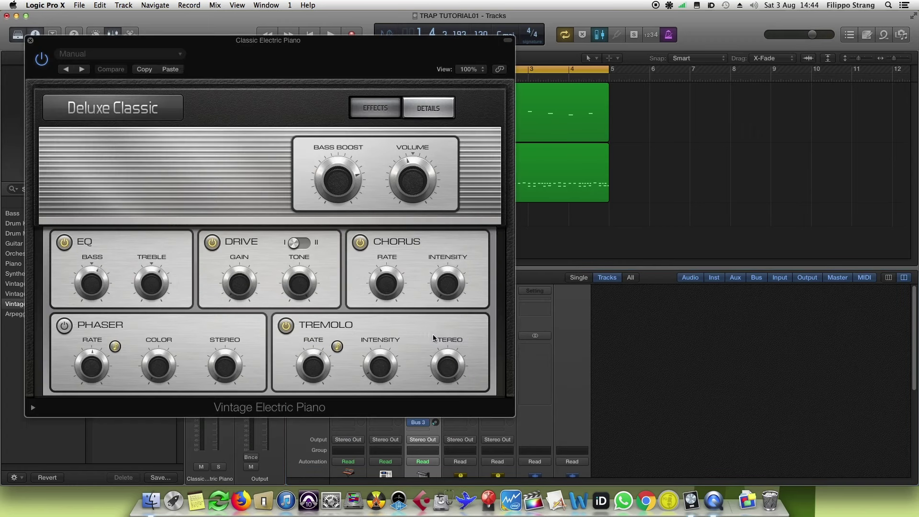
left_click(431, 335)
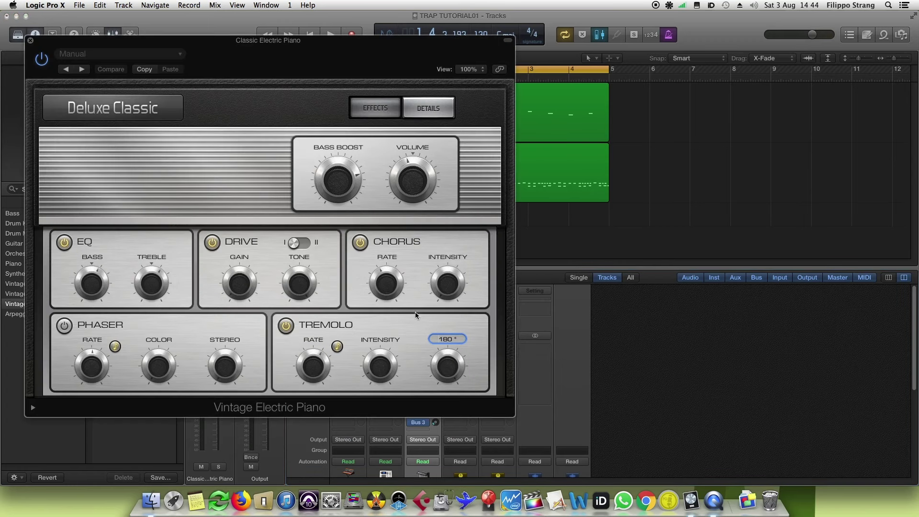
left_click(30, 41)
left_click(423, 336)
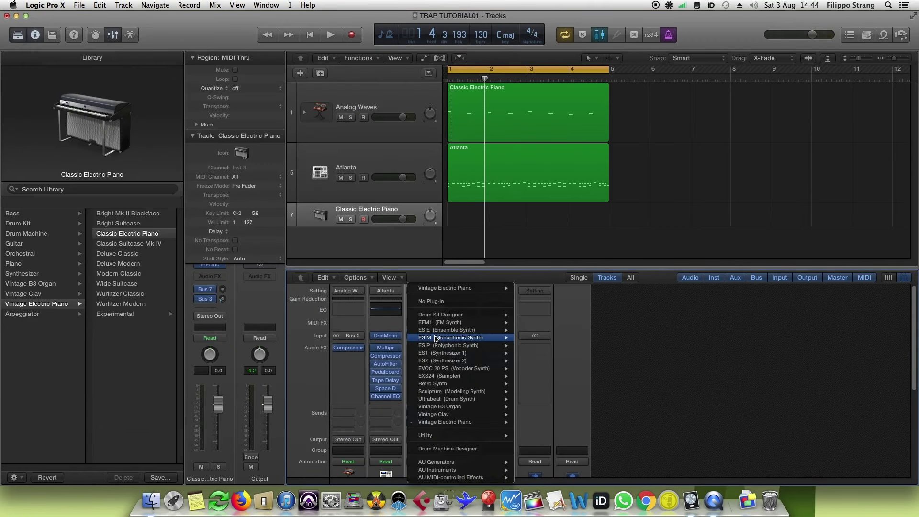
left_click(431, 301)
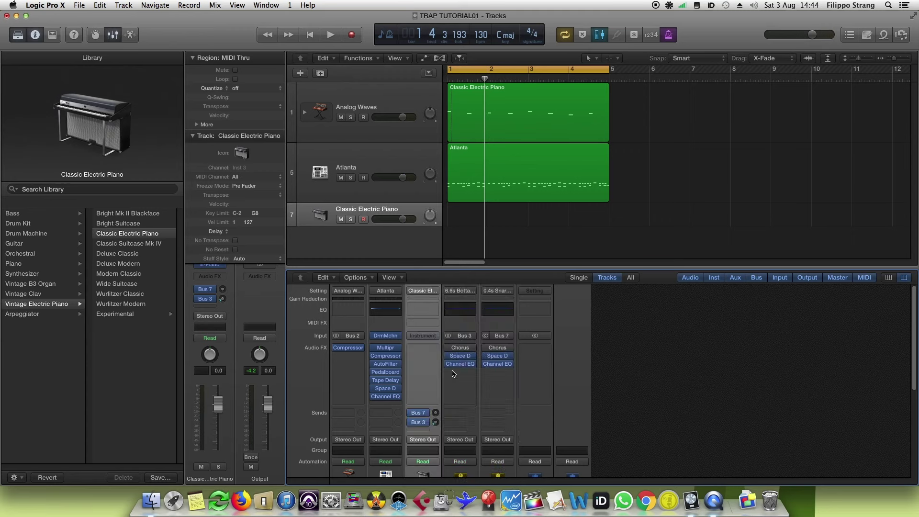
Bypass the Bus 7 and Bus 3 sends on the new instrument track's channel strip.
left_click(425, 415)
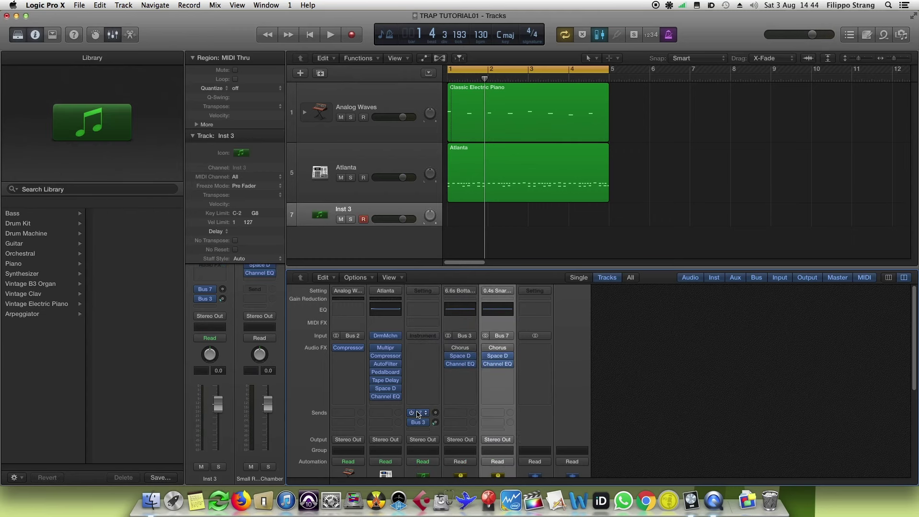
scroll(436, 350, "down", 5)
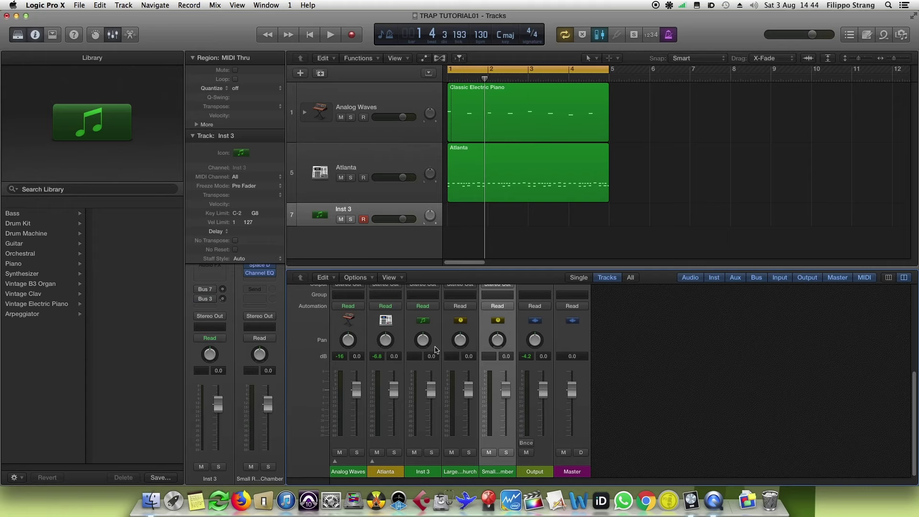
scroll(436, 350, "up", 5)
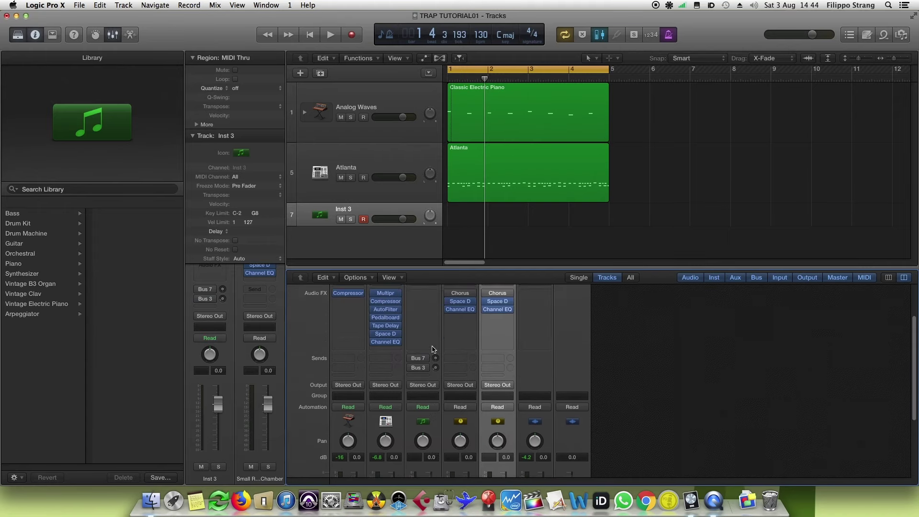
left_click(422, 348)
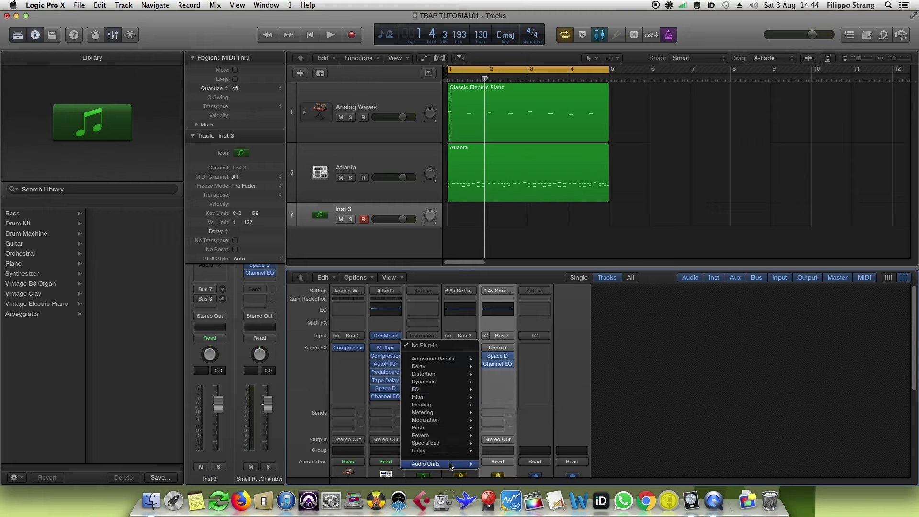
left_click(436, 302)
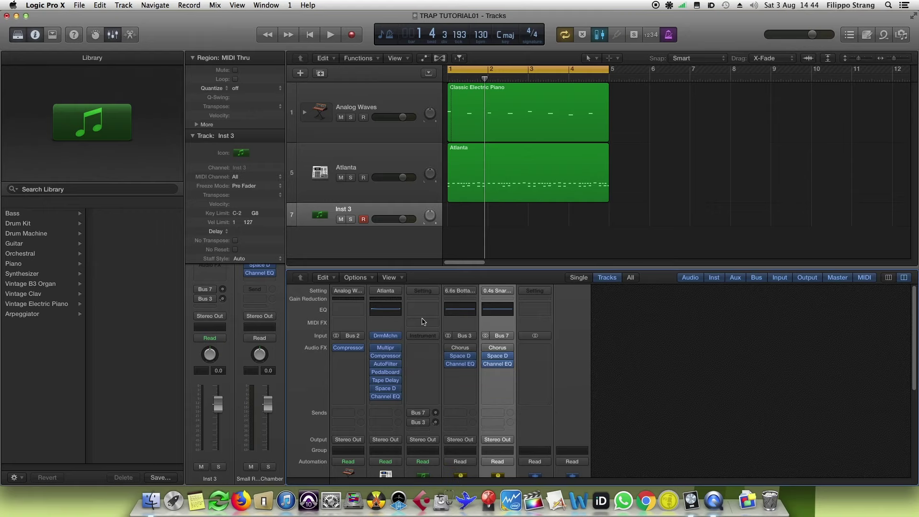
left_click(422, 322)
left_click(420, 322)
left_click(420, 322)
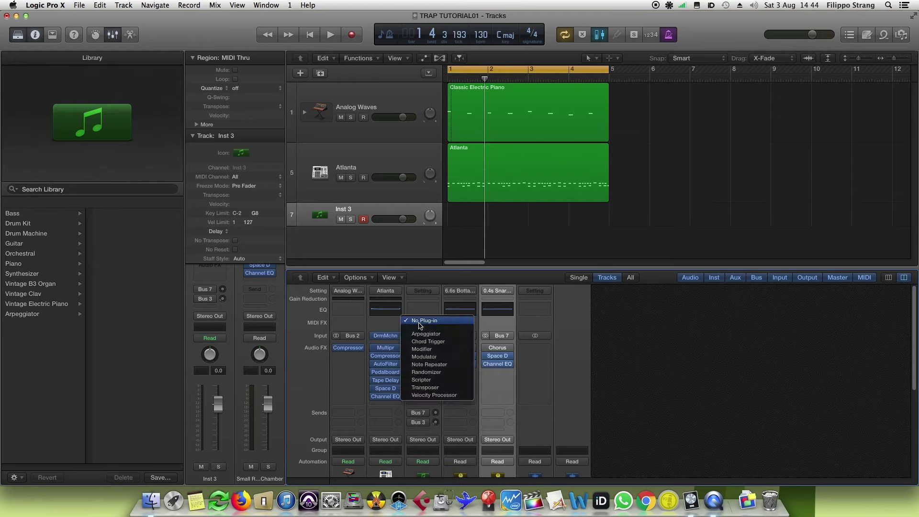
left_click(419, 322)
Load the ES2 synthesizer on the new instrument channel and choose its Monster Sine preset from Synth Bass.
left_click(423, 335)
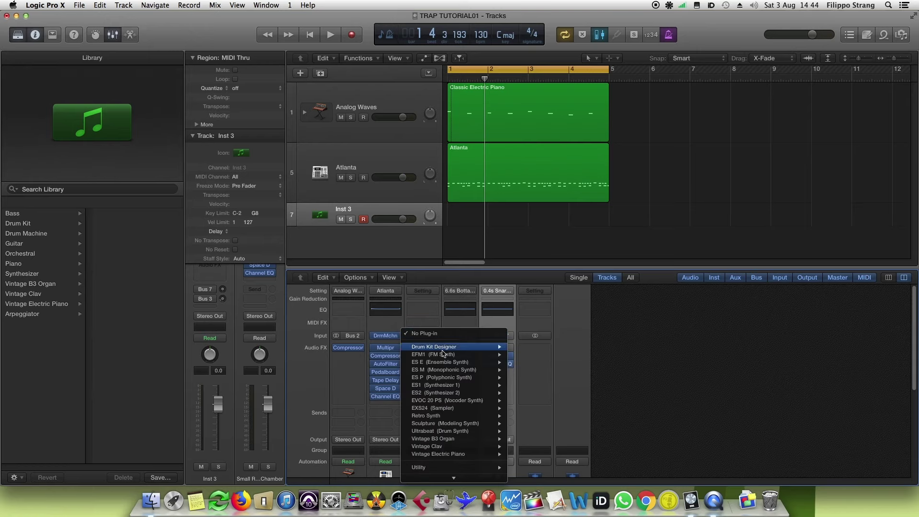
mouse_move(458, 371)
left_click(436, 392)
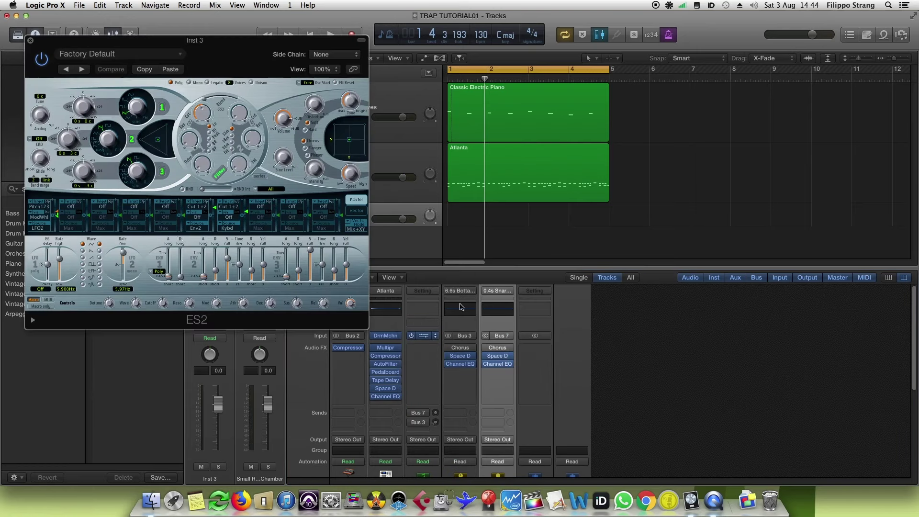
left_click(182, 58)
mouse_move(117, 251)
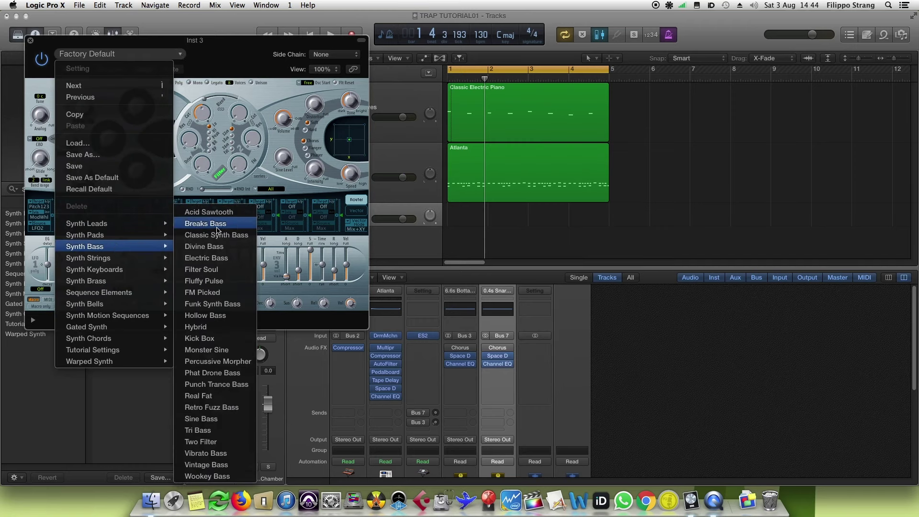
left_click(227, 355)
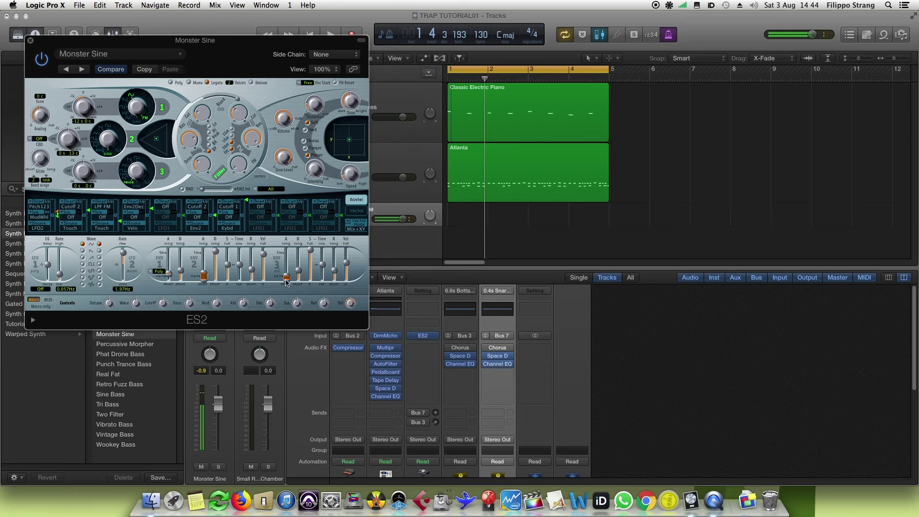
Move the ES2 window aside, play the beat to try out the Monster Sine bass, and stop playback.
left_click_drag(355, 308, 351, 320)
left_click_drag(164, 45, 156, 30)
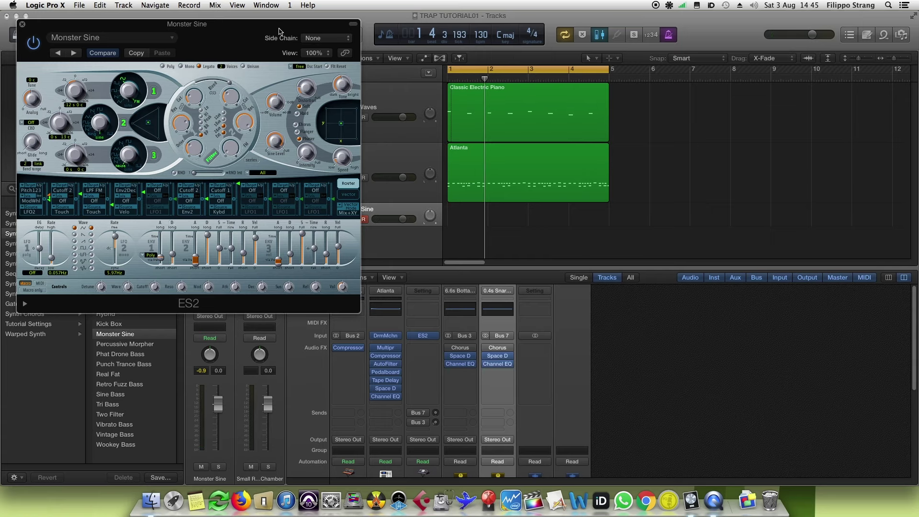
key("space")
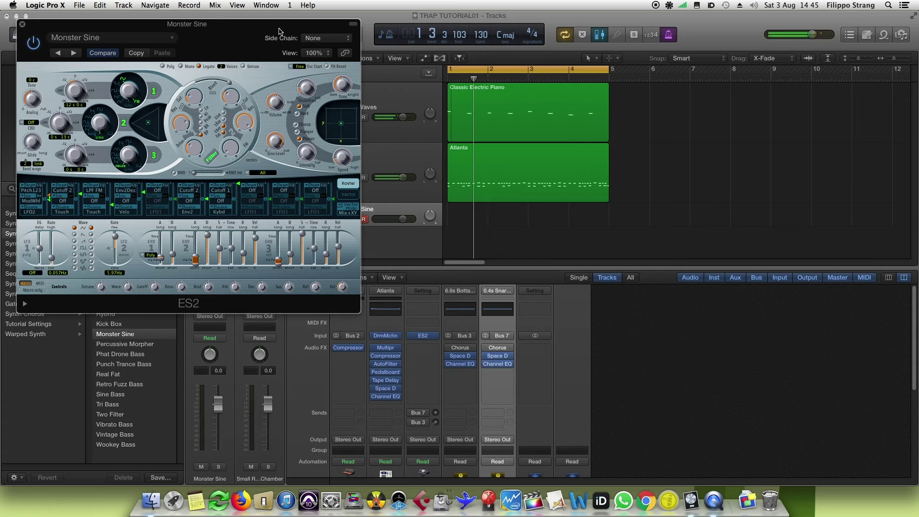
key("space")
key("space")
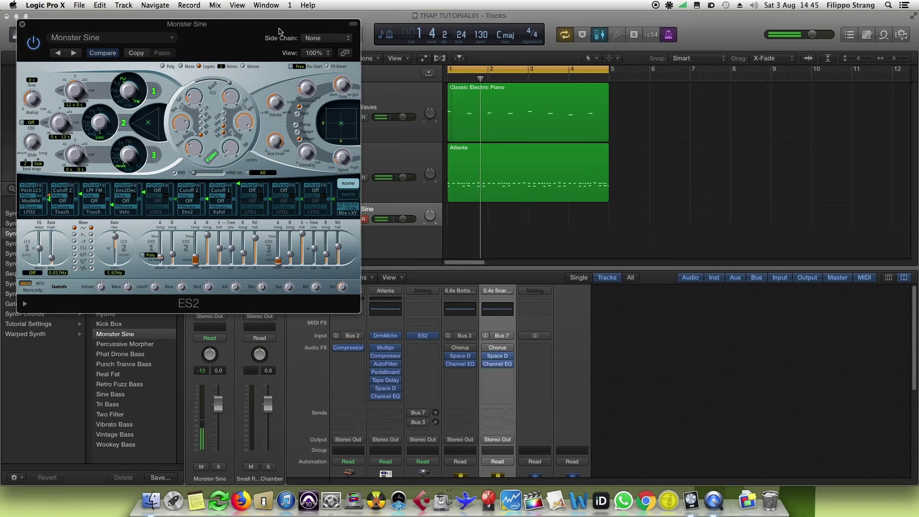
Open the Atlanta region in the Piano Roll and select all of its C1 kick notes for copying.
double_click(498, 161)
scroll(528, 445, "down", 1)
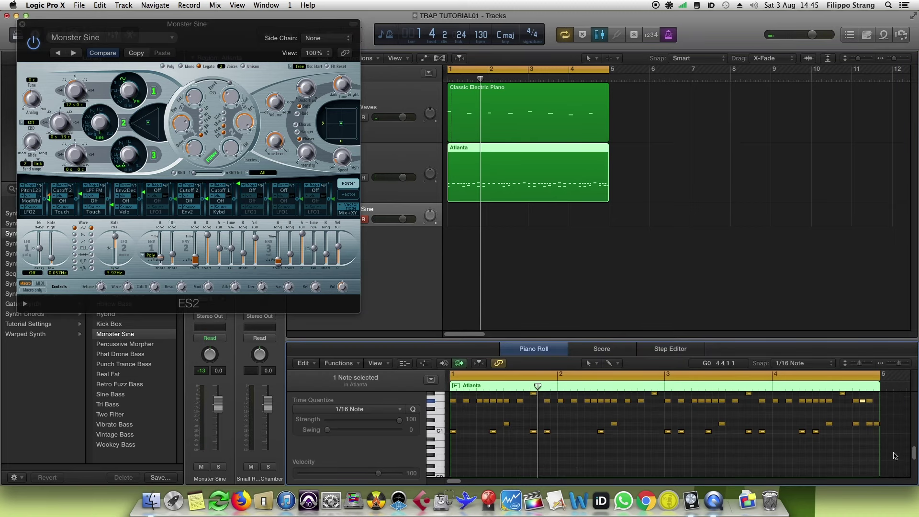
left_click(865, 448)
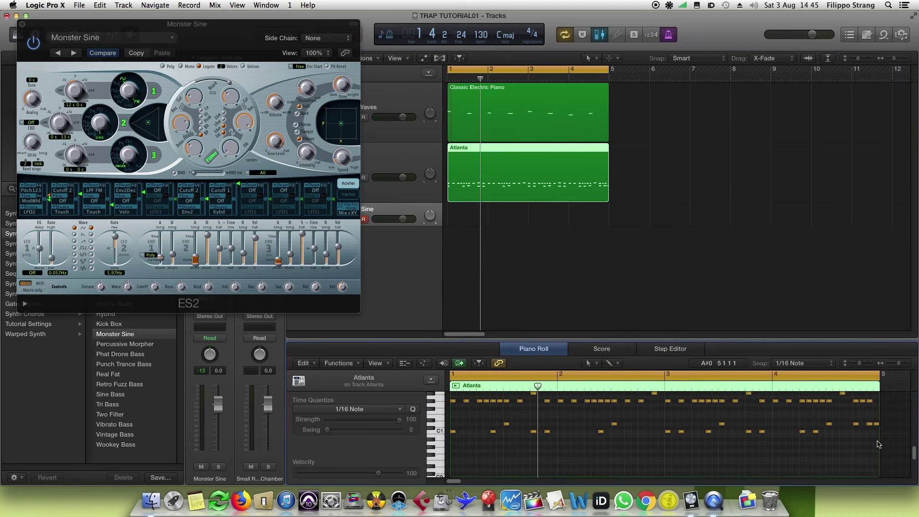
left_click_drag(869, 447, 435, 434)
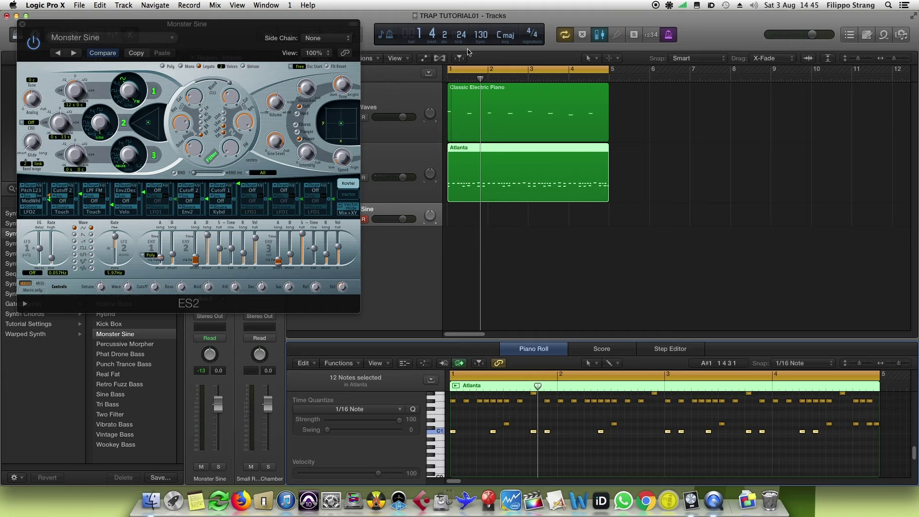
Draw a one-bar MIDI region at bar 1 on the Monster Sine track and return to the Pointer Tool.
left_click(589, 58)
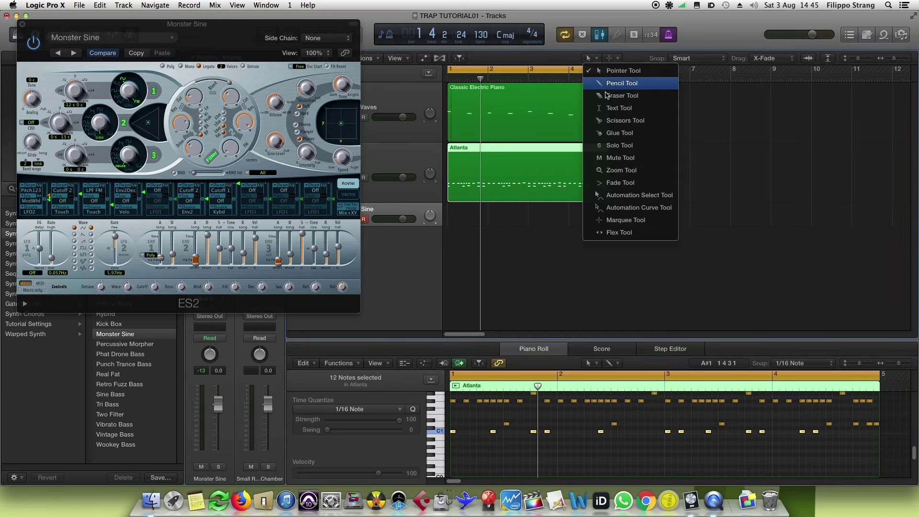
left_click(618, 81)
left_click(452, 219)
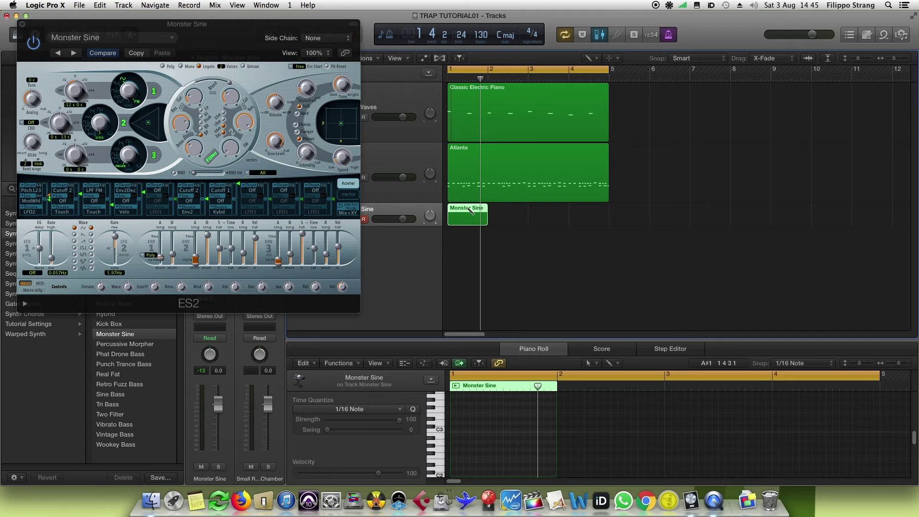
left_click(598, 59)
left_click(617, 72)
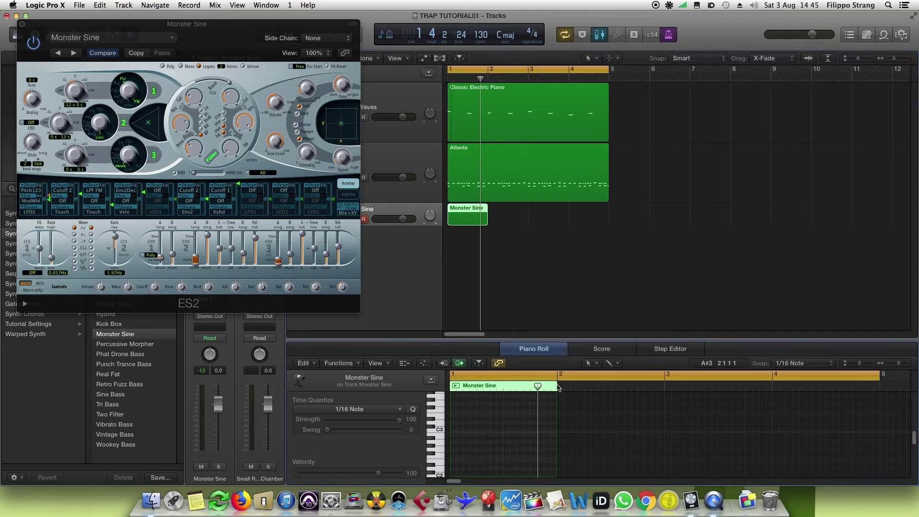
Extend the Monster Sine region to bar 5 and paste the copied kick notes into it.
left_click_drag(558, 388, 880, 388)
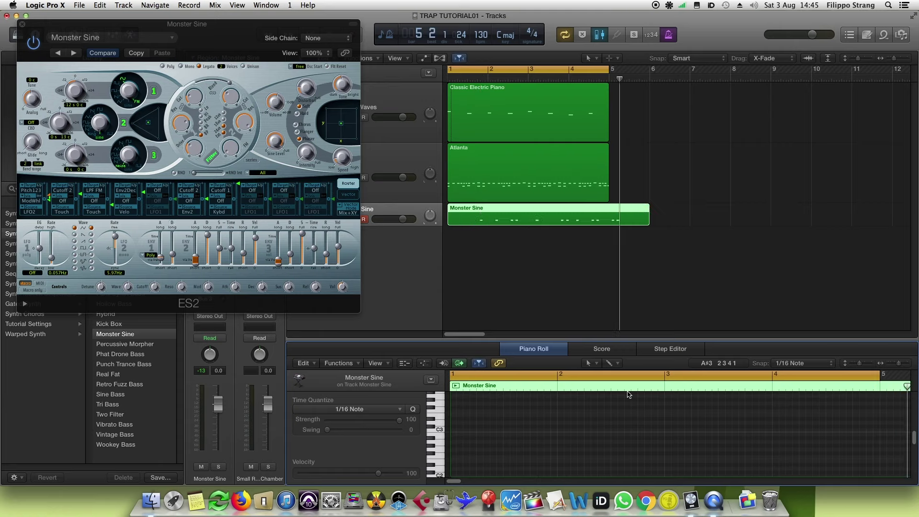
scroll(635, 416, "down", 3)
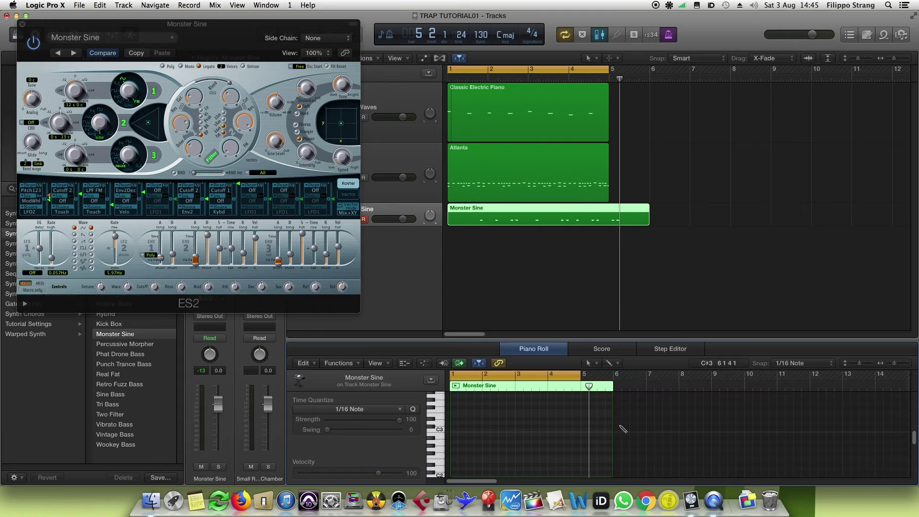
scroll(617, 428, "down", 5)
scroll(617, 428, "down", 2)
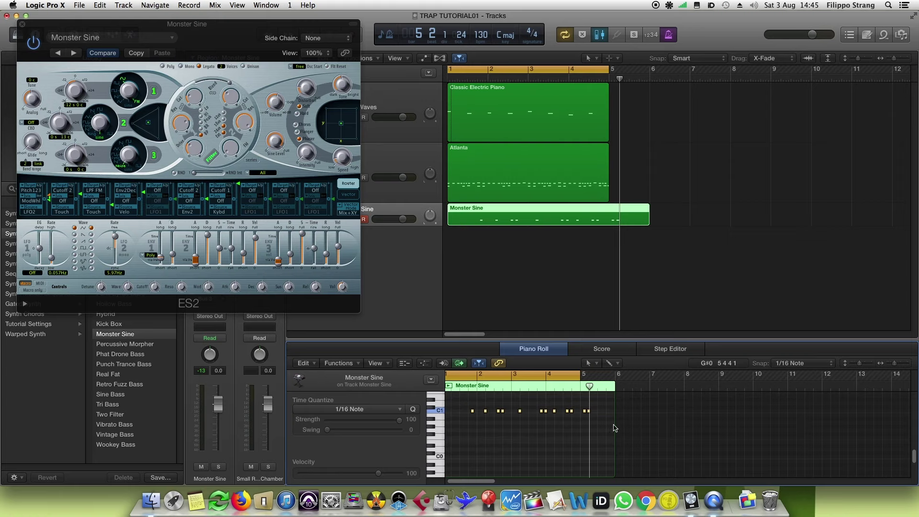
scroll(583, 417, "up", 6)
scroll(482, 416, "down", 4)
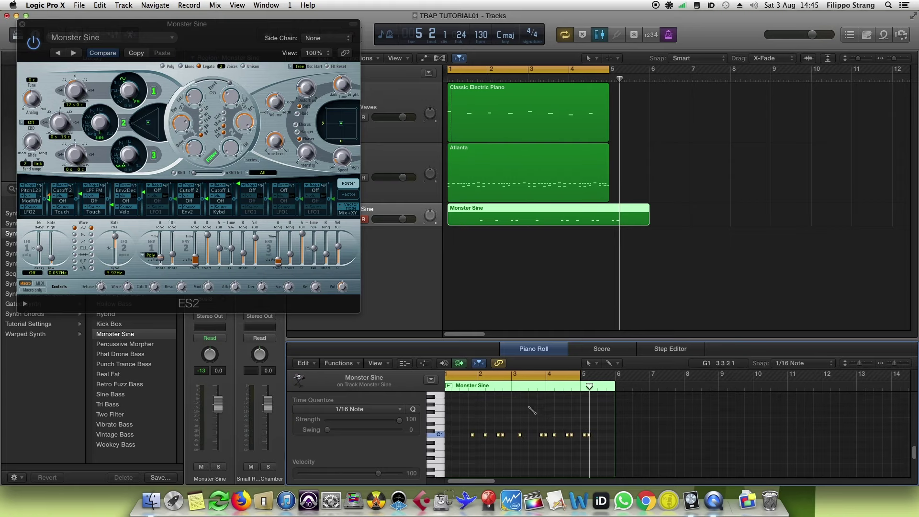
Select the pasted notes in the Monster Sine region, shift them to start at bar 1 and raise them to E1.
left_click(600, 365)
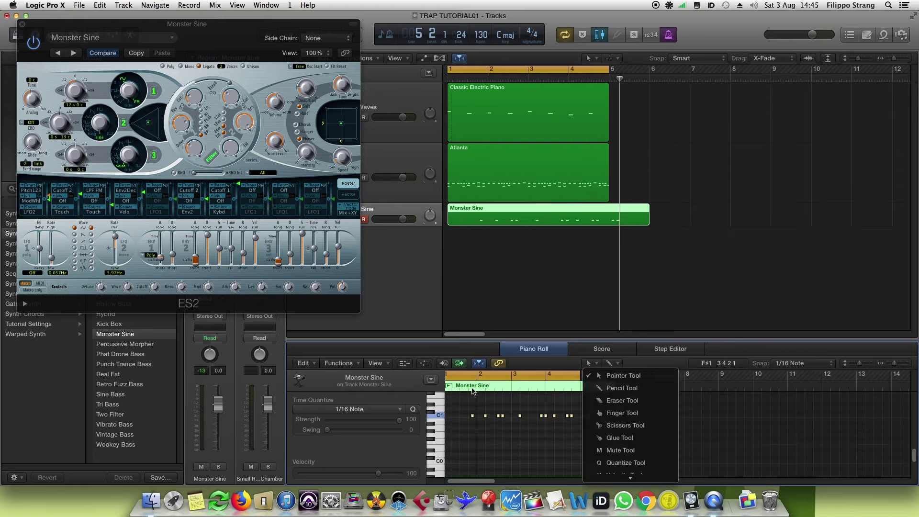
left_click(588, 364)
left_click(591, 363)
left_click(465, 413)
left_click_drag(460, 406, 606, 448)
scroll(473, 420, "up", 1)
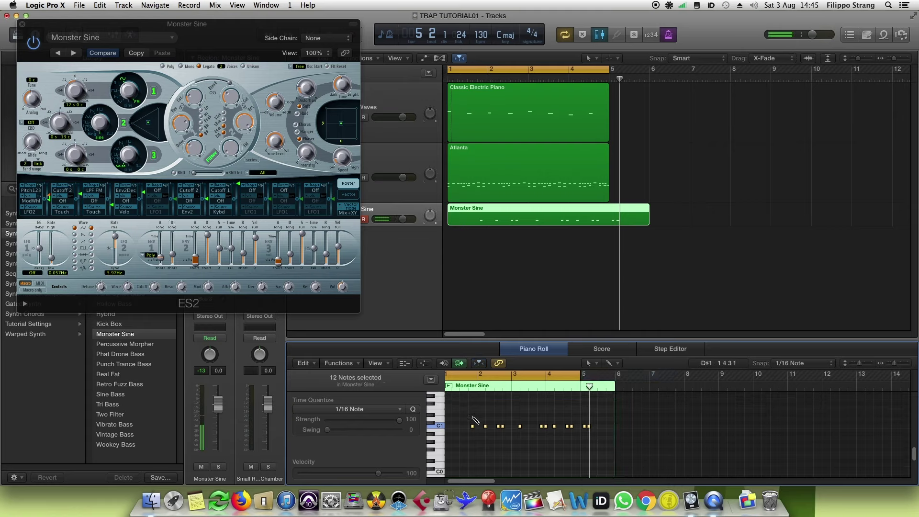
scroll(476, 423, "up", 3)
scroll(479, 426, "left", 5)
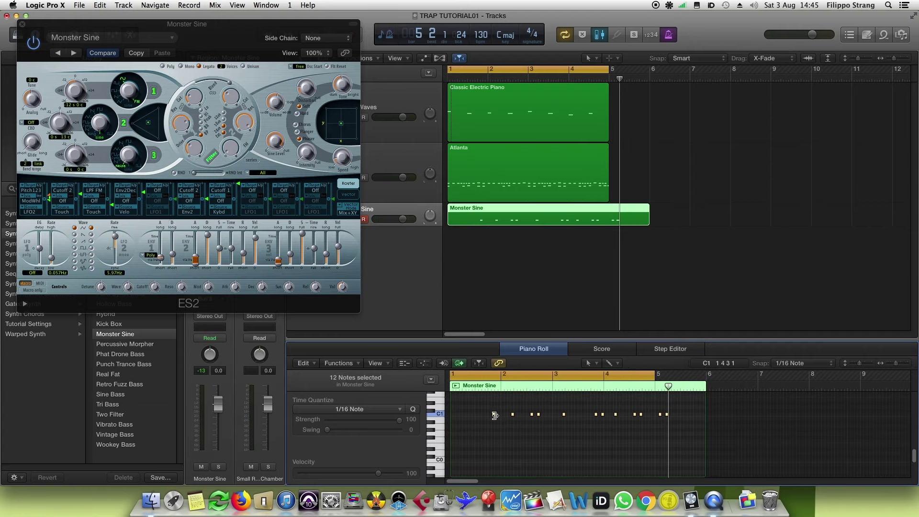
scroll(495, 416, "up", 5)
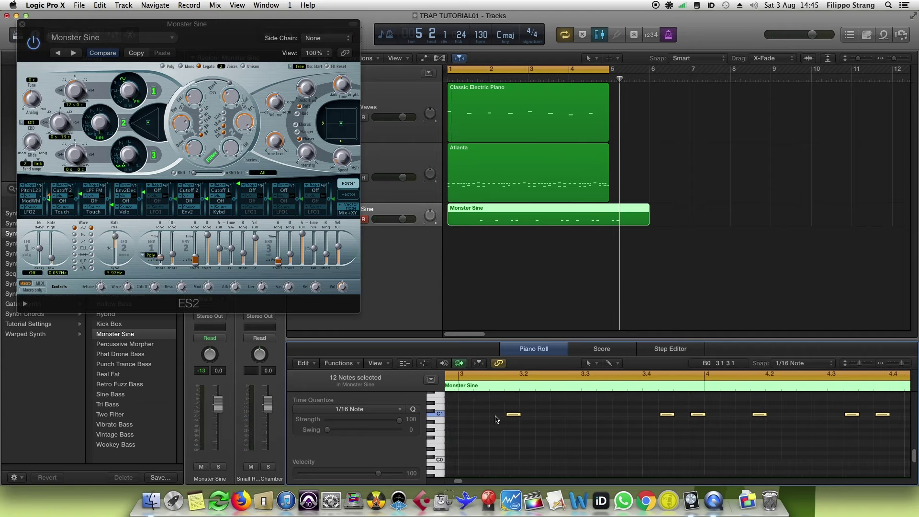
scroll(495, 419, "left", 5)
left_click_drag(655, 415, 461, 400)
Play the bass line with the beat, stop playback and go to the end of the Monster Sine region.
key("space")
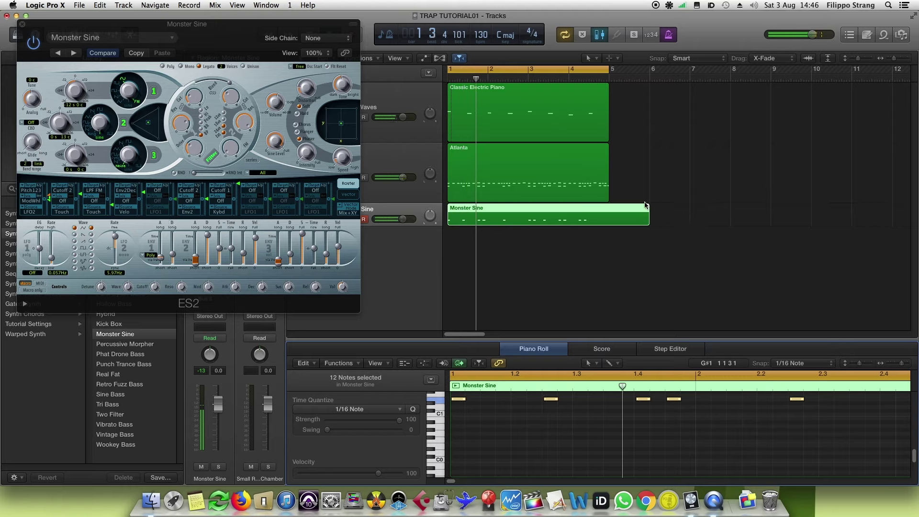
scroll(623, 421, "right", 3)
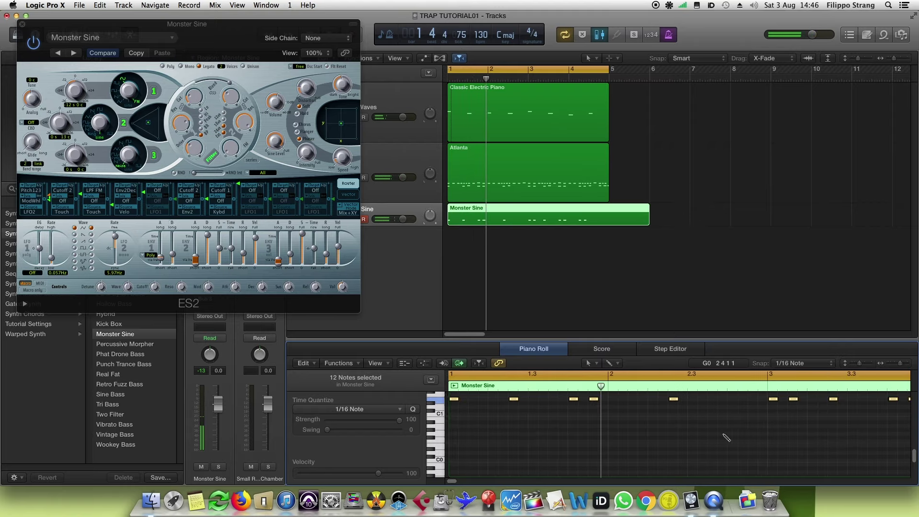
scroll(507, 410, "down", 5)
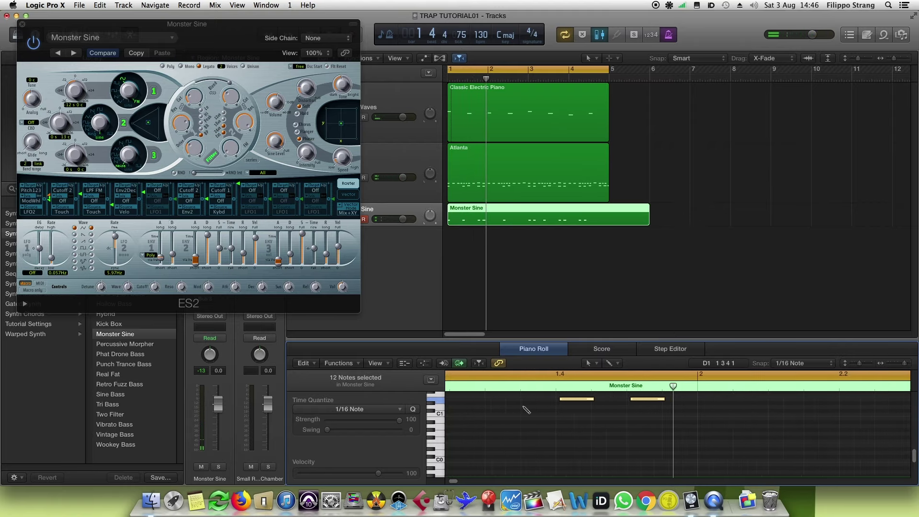
left_click(662, 388)
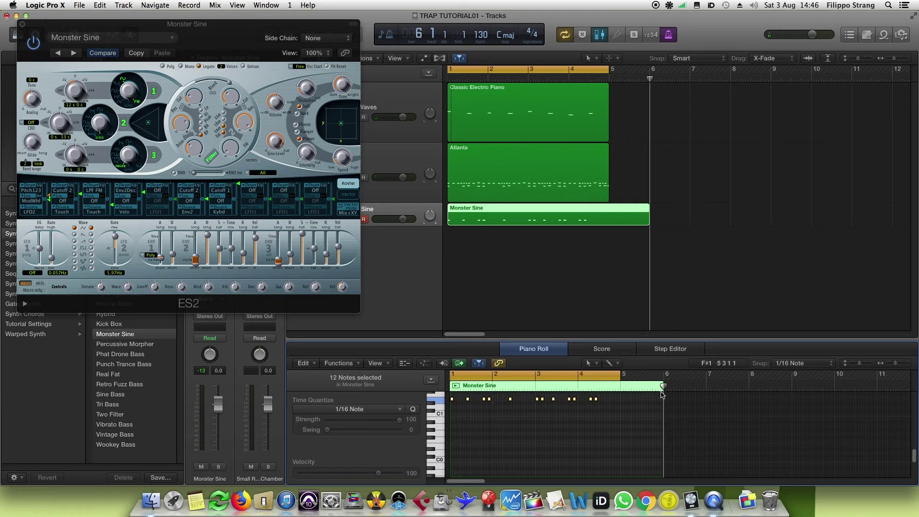
Shorten the Monster Sine region so it ends at bar 5, and restart playback from the beginning.
left_click_drag(661, 400, 616, 391)
key("space")
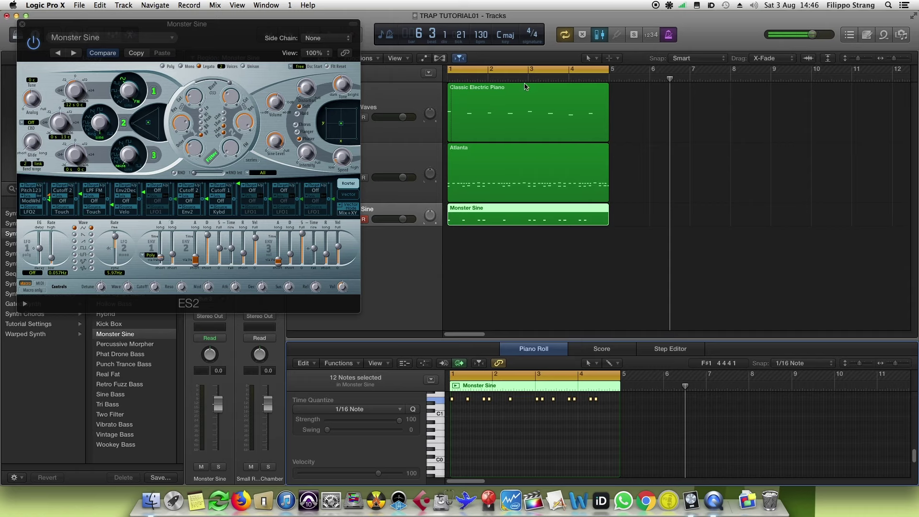
key("Return")
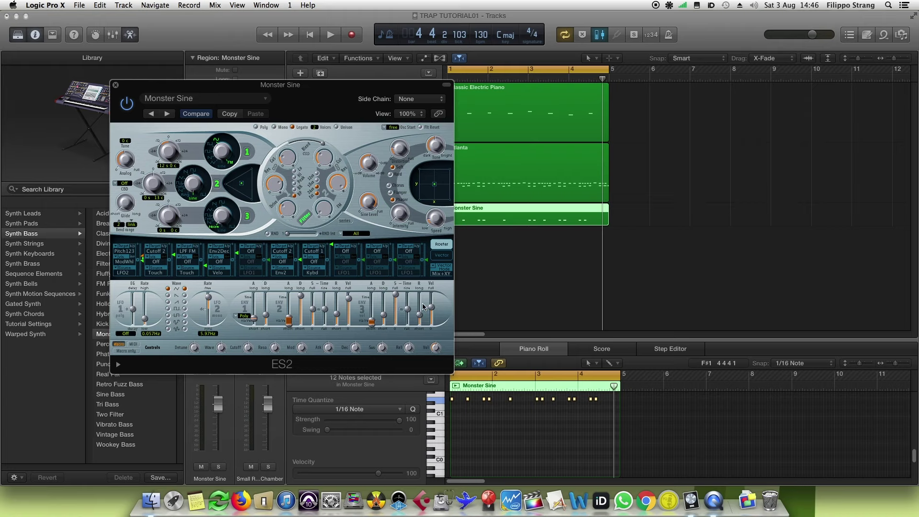
Raise the release of envelope 3 in the Monster Sine ES2 patch while the beat plays, and close the synth window.
key("space")
left_click_drag(420, 315, 421, 305)
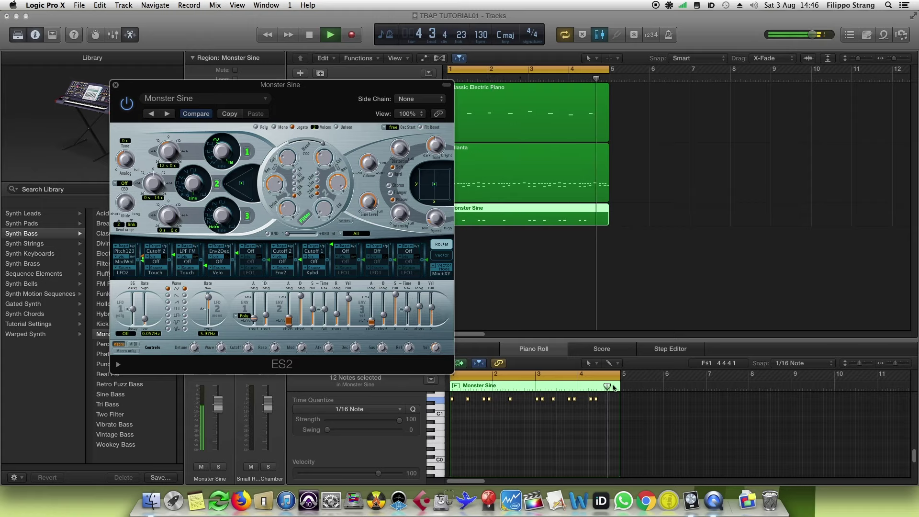
key("super+w")
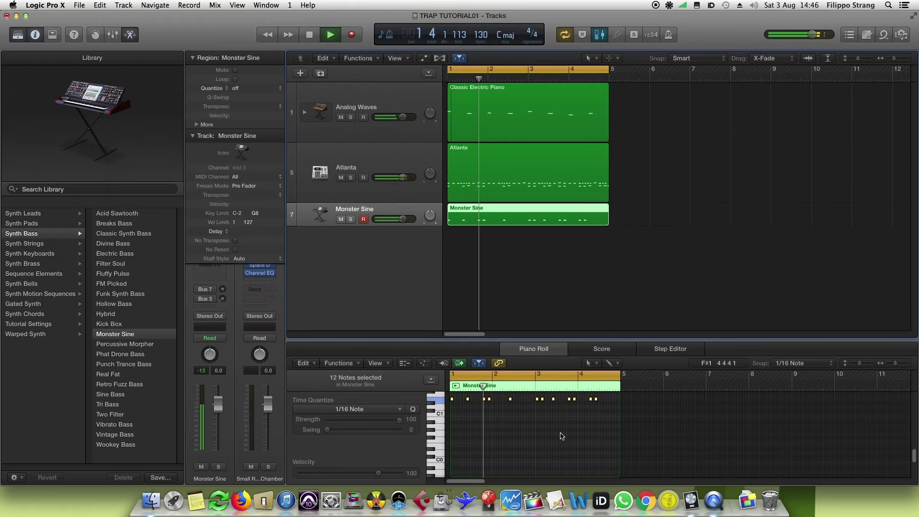
Show the mixer to check the channel strips while the beat plays, and stop playback.
scroll(595, 423, "down", 2)
scroll(595, 422, "up", 3)
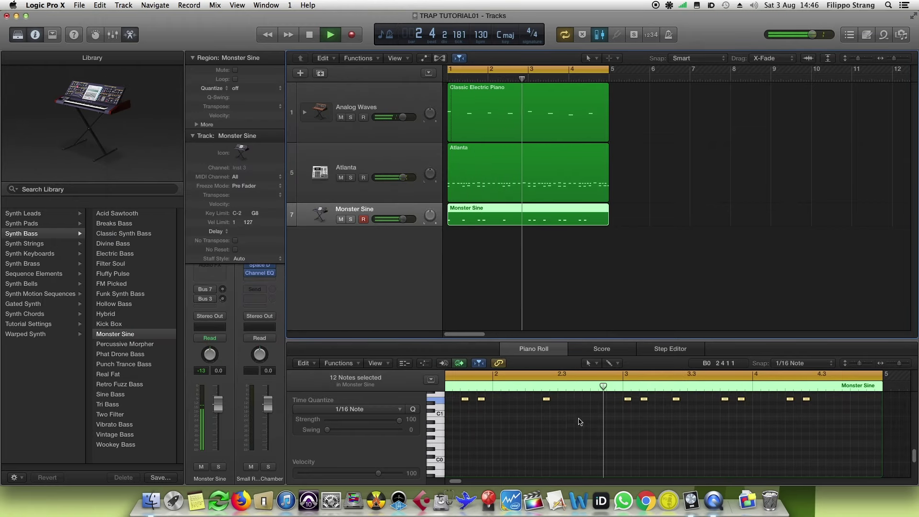
key("x")
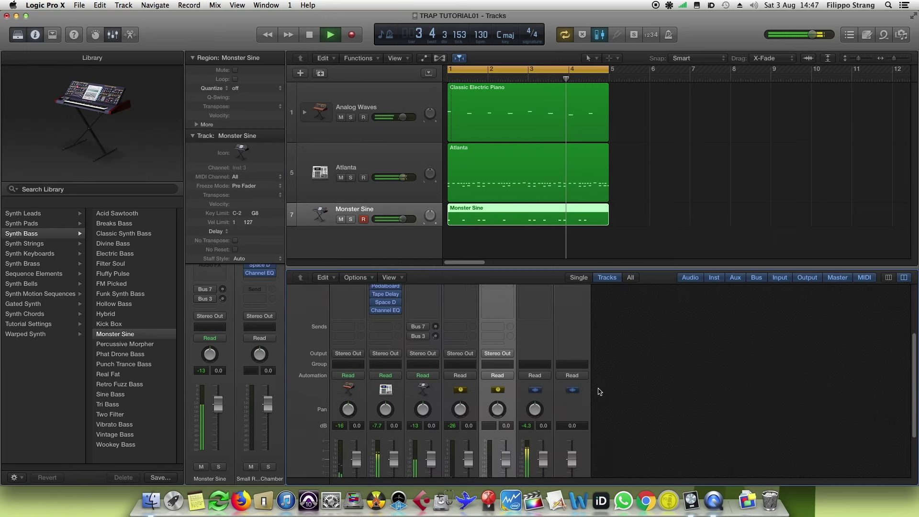
scroll(600, 391, "up", 4)
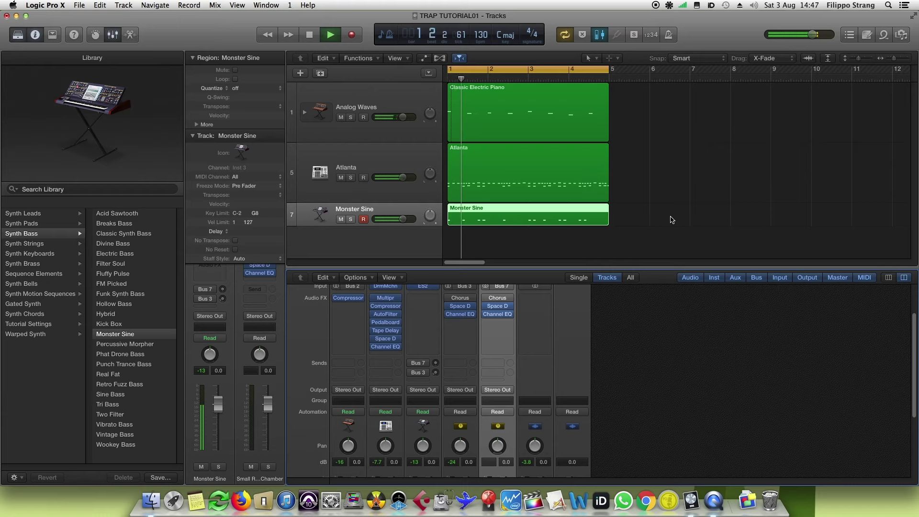
key("space")
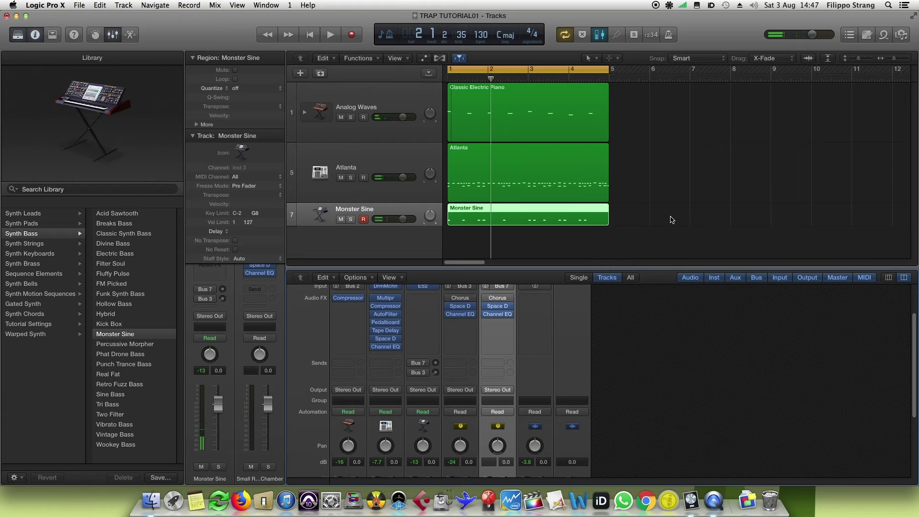
Reopen the Monster Sine region in the Piano Roll with all four bars and the bass notes in view.
double_click(555, 209)
scroll(624, 425, "down", 3)
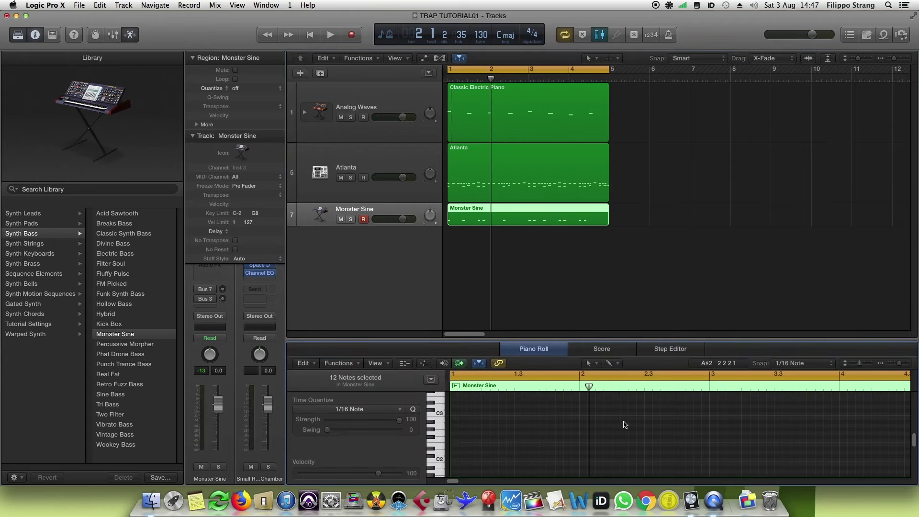
scroll(624, 425, "down", 3)
left_click_drag(899, 364, 899, 363)
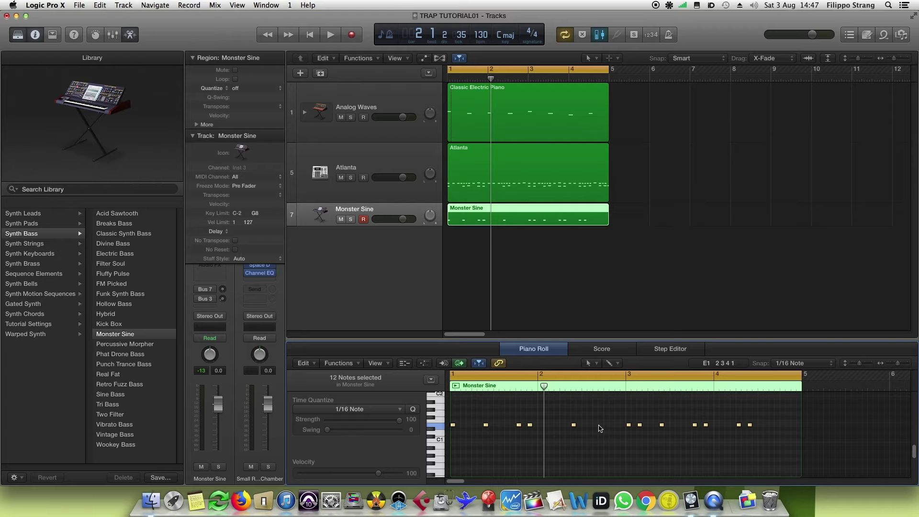
Add higher bass notes in bar 2, an E2 on beat 2 plus B1 and A1 on beat 4, auditioning with playback.
key("space")
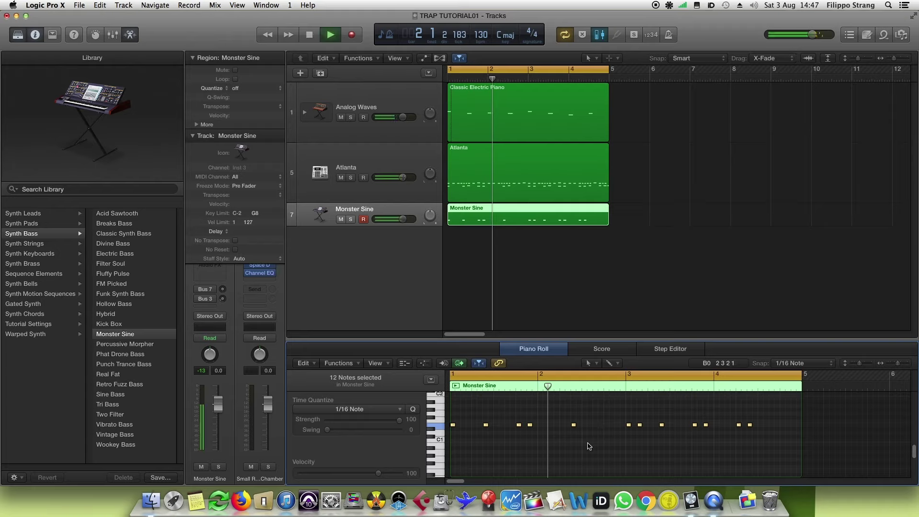
key("space")
key("space")
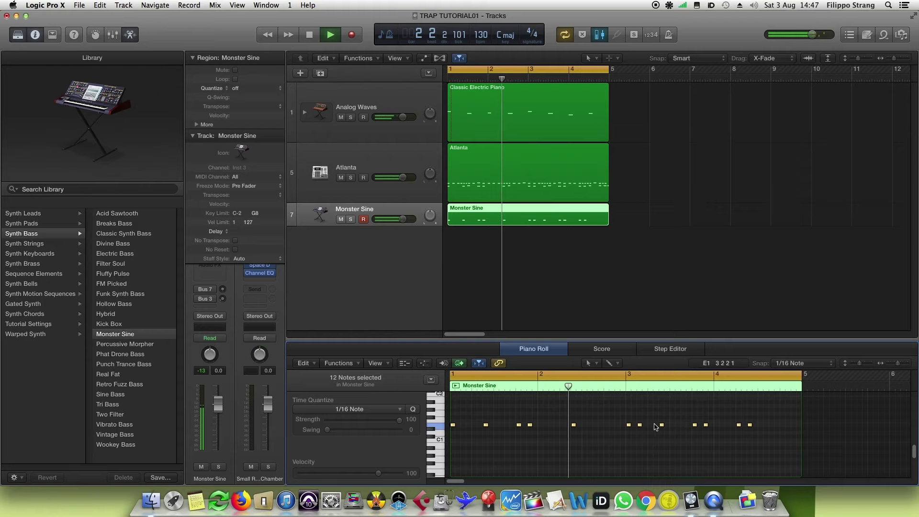
key("space")
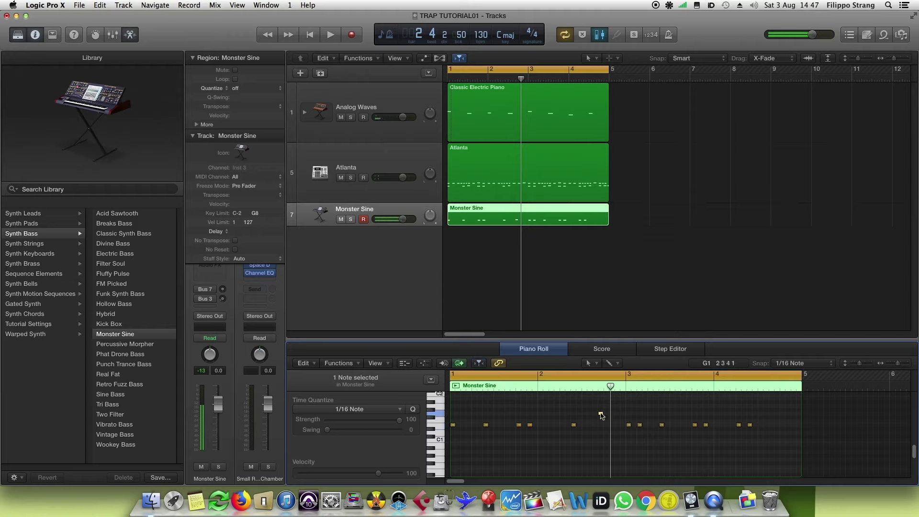
left_click_drag(606, 399, 564, 396)
key("space")
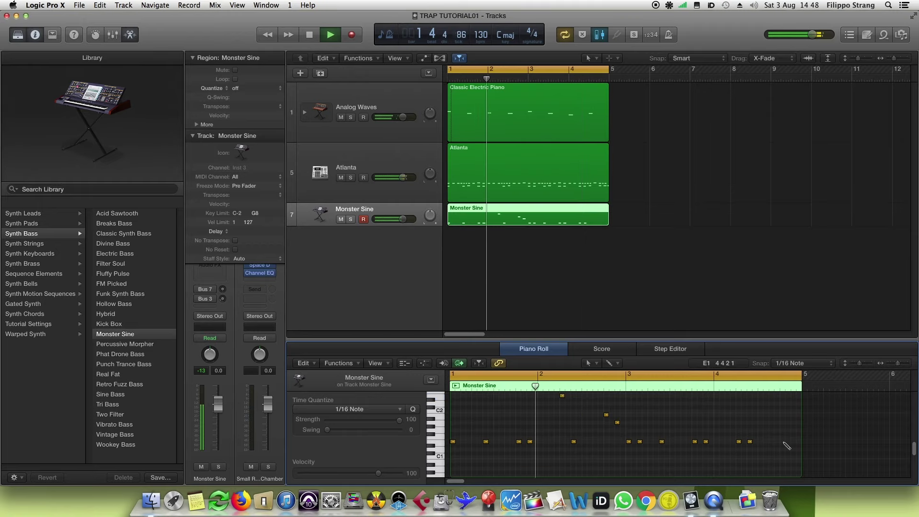
Add two bass notes on the last beat of bar 4, B1 followed by C2, and play them back.
key("space")
left_click(785, 413)
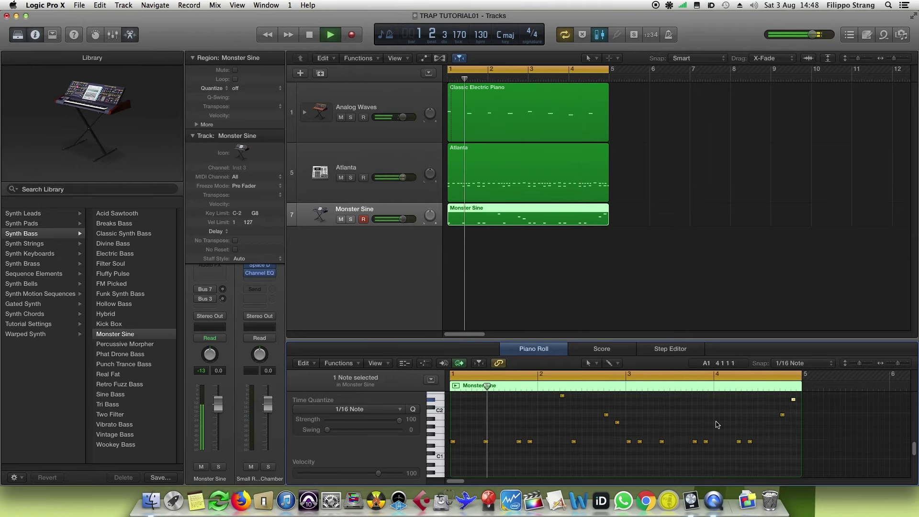
key("space")
left_click(793, 412)
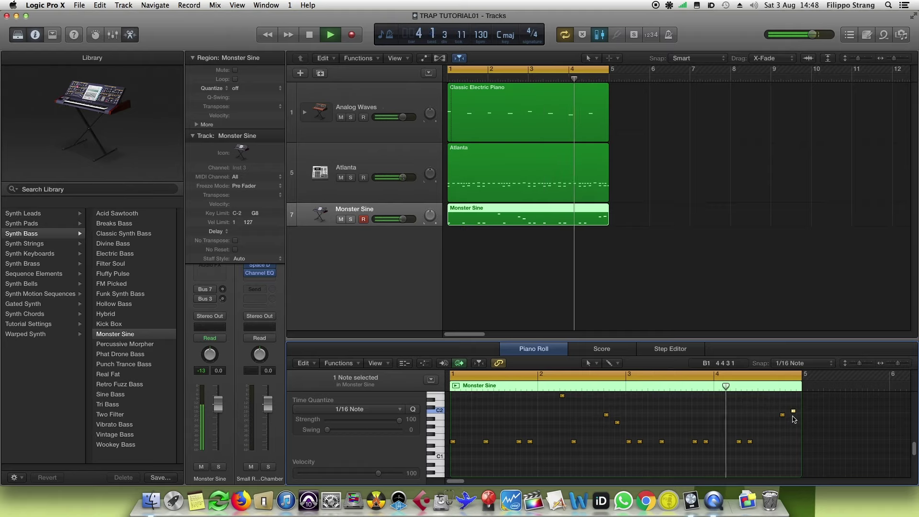
Raise the last E1 note in bar 4 of the bass line to E2, and listen to the full loop.
left_click_drag(750, 441, 750, 395)
key("space")
key("space")
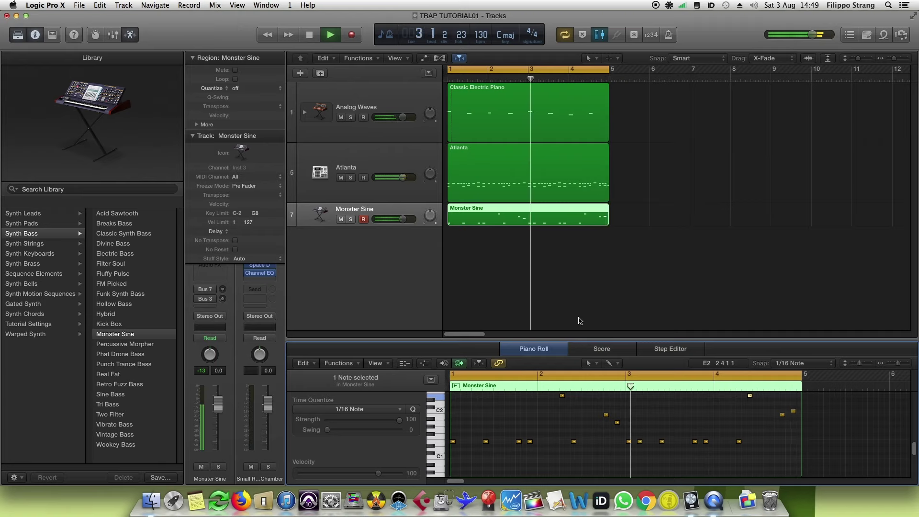
key("space")
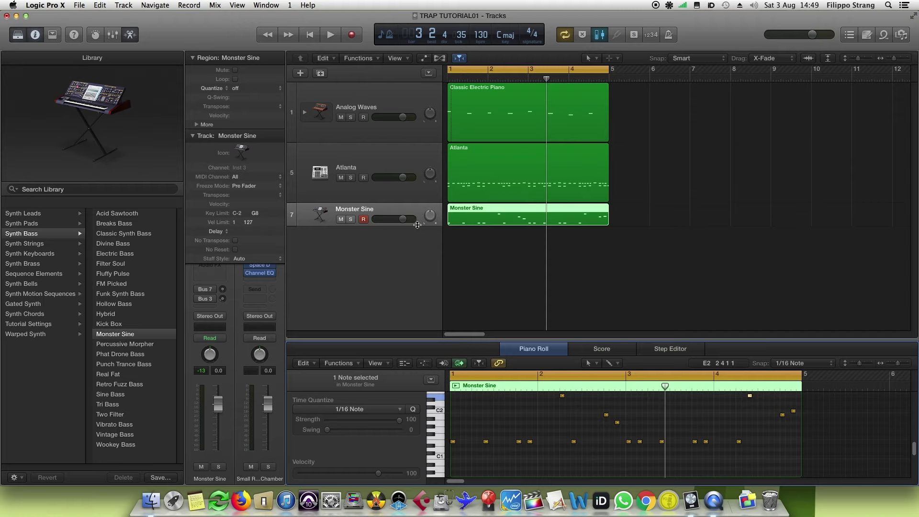
Enlarge the Monster Sine track's height and show the mixer with the ES2 channel's effect slots in view.
left_click_drag(417, 225, 422, 268)
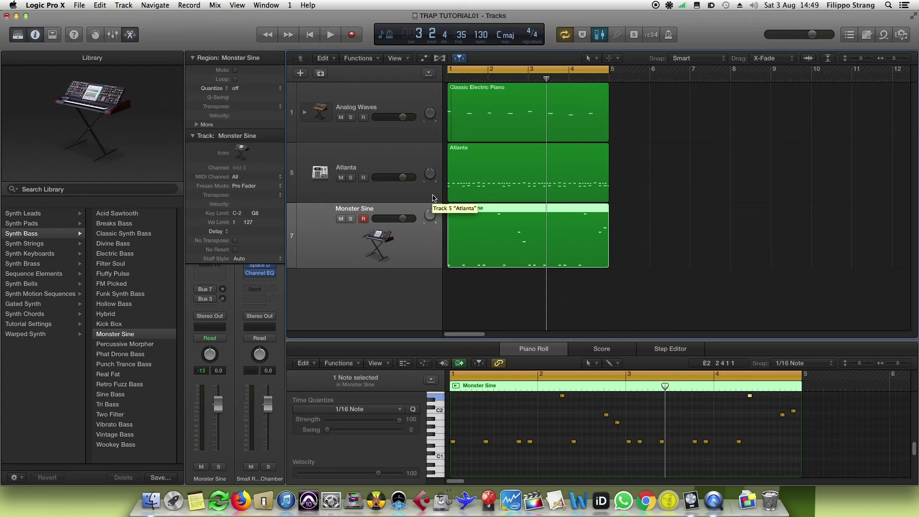
key("x")
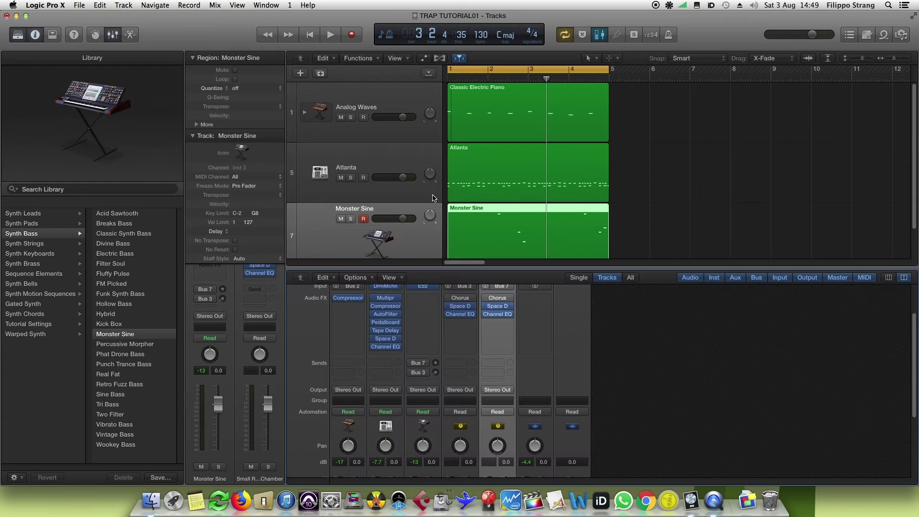
scroll(478, 329, "up", 3)
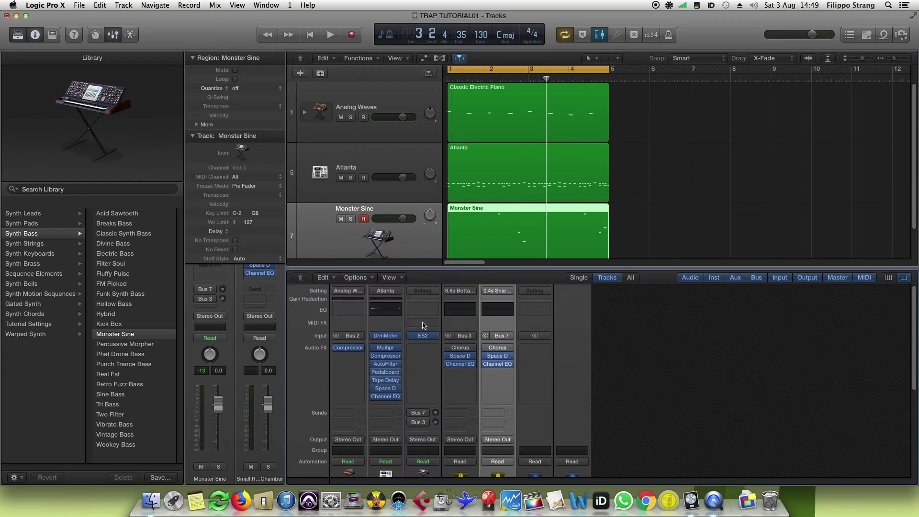
scroll(440, 353, "down", 3)
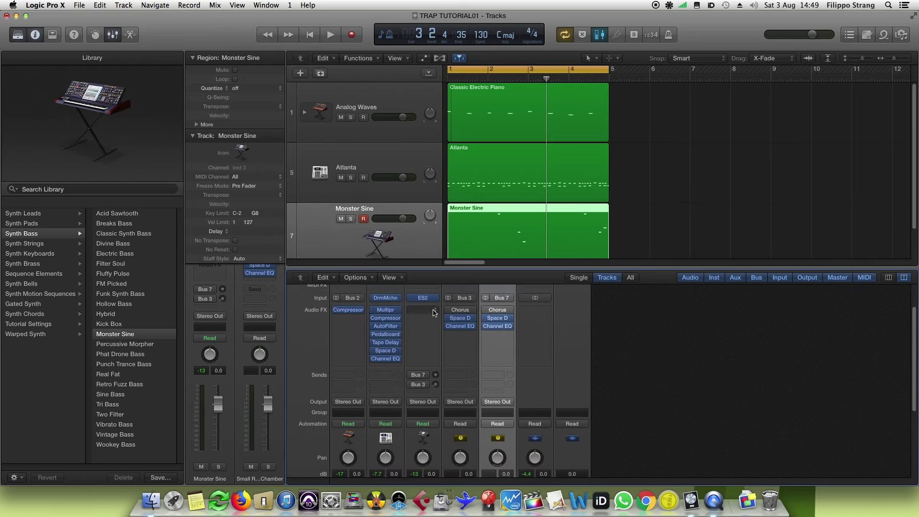
scroll(435, 326, "down", 5)
scroll(434, 341, "up", 6)
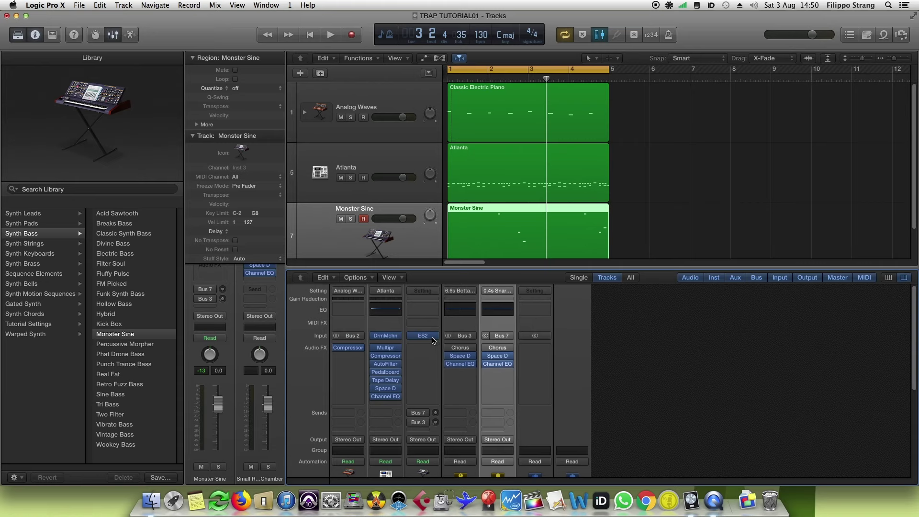
Rename the Monster Sine, Atlanta and Analog Waves tracks to BASS, DRUM and MELODY, and move MELODY below BASS.
double_click(349, 207)
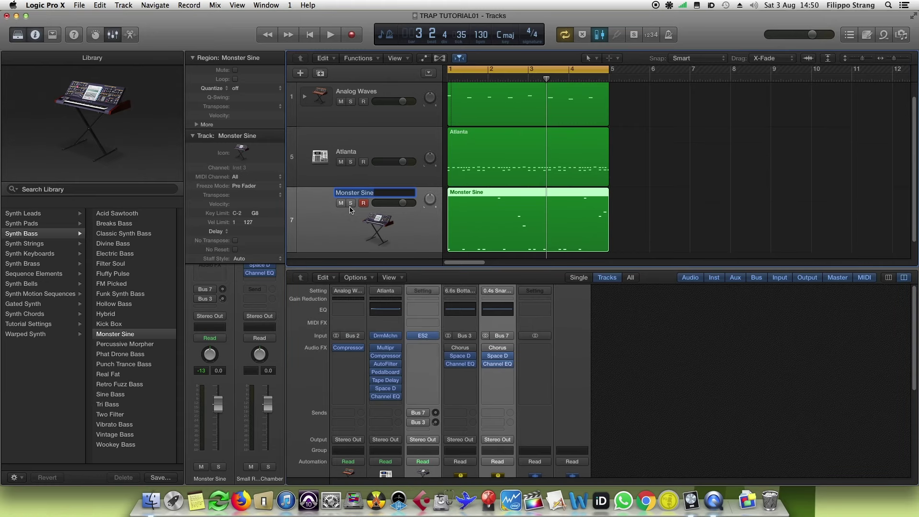
double_click(352, 152)
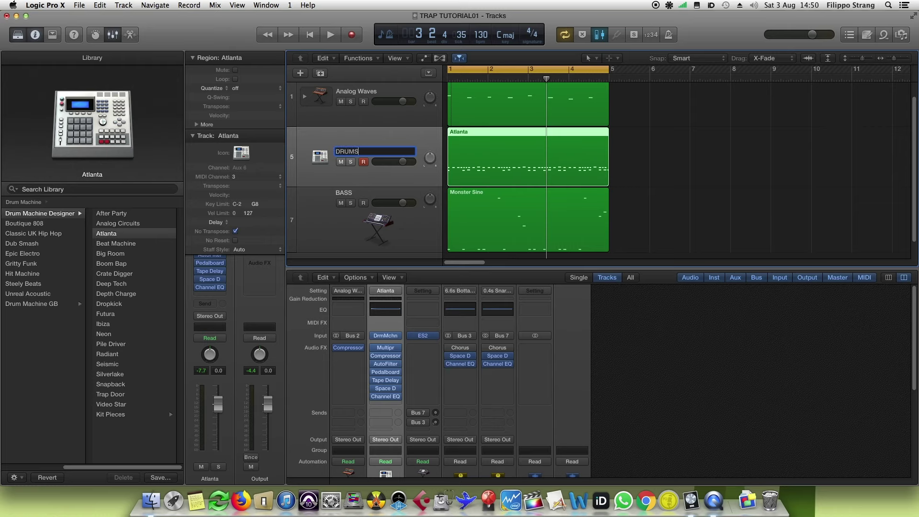
double_click(368, 94)
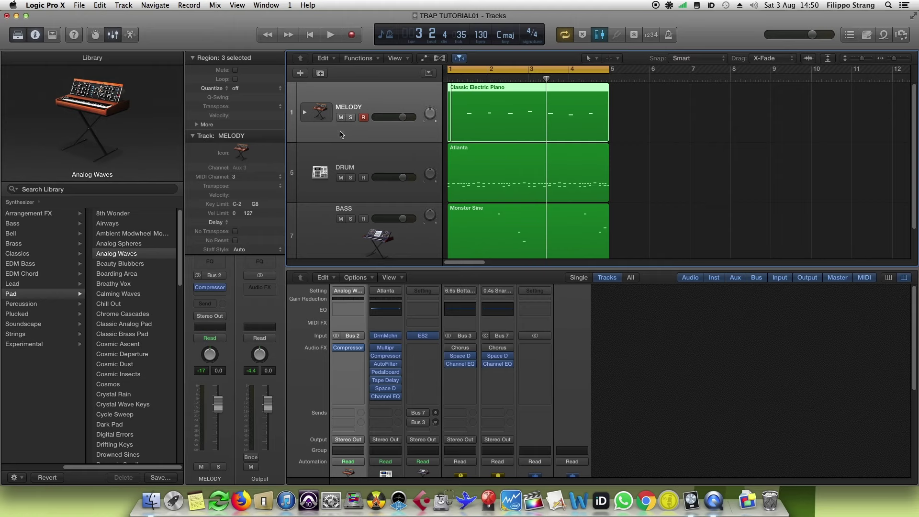
left_click_drag(341, 134, 343, 189)
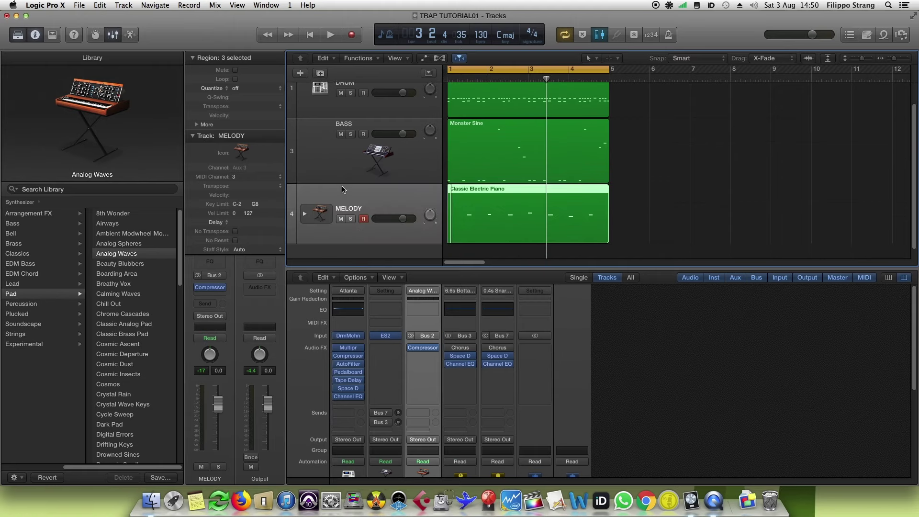
scroll(342, 189, "up", 2)
Insert a stereo Channel EQ on the BASS track, lower its high cut into the low frequencies during playback, and close the EQ.
left_click(368, 330)
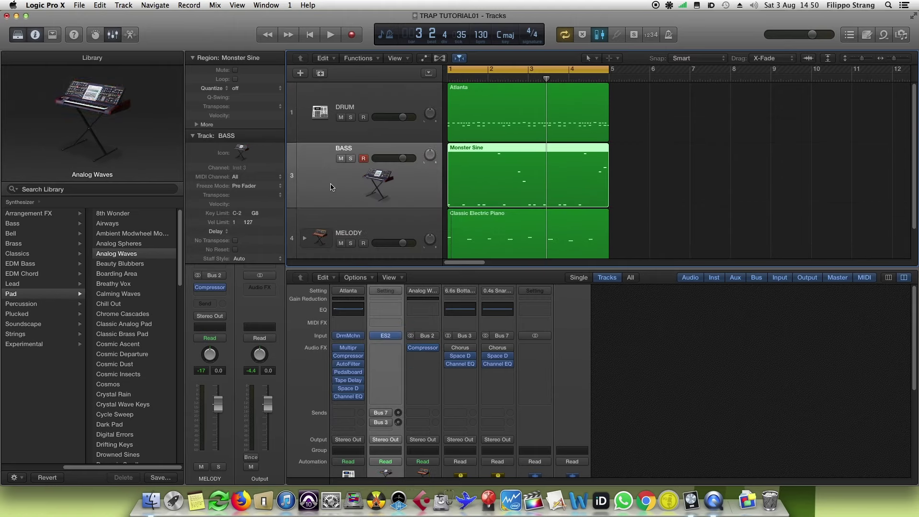
left_click(394, 350)
mouse_move(415, 391)
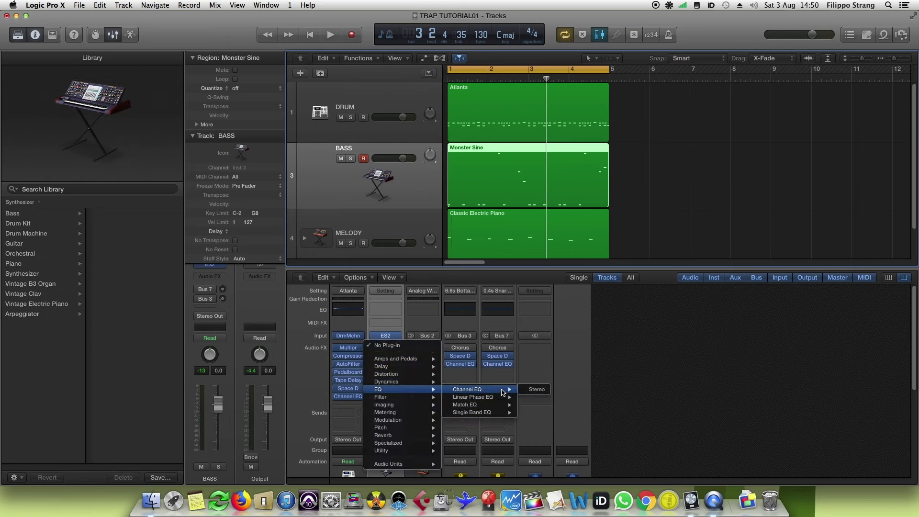
left_click(524, 390)
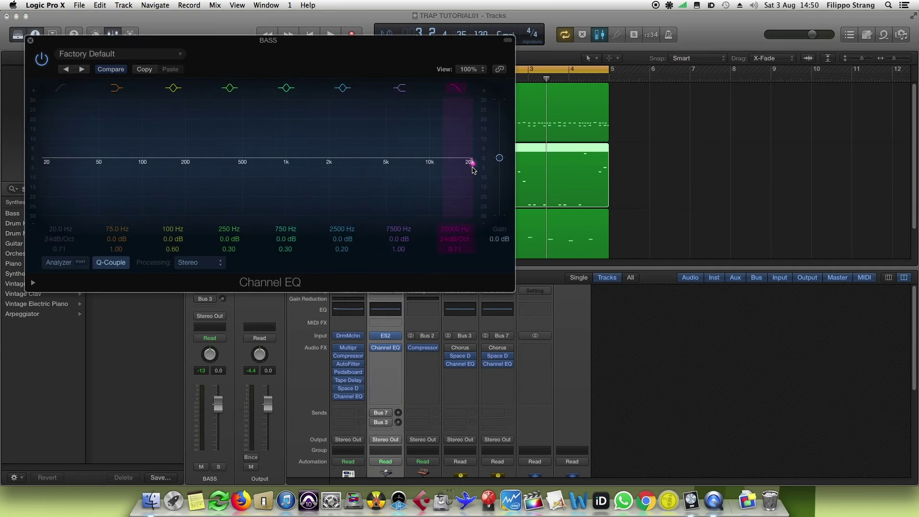
key("space")
left_click_drag(471, 163, 175, 167)
left_click(30, 40)
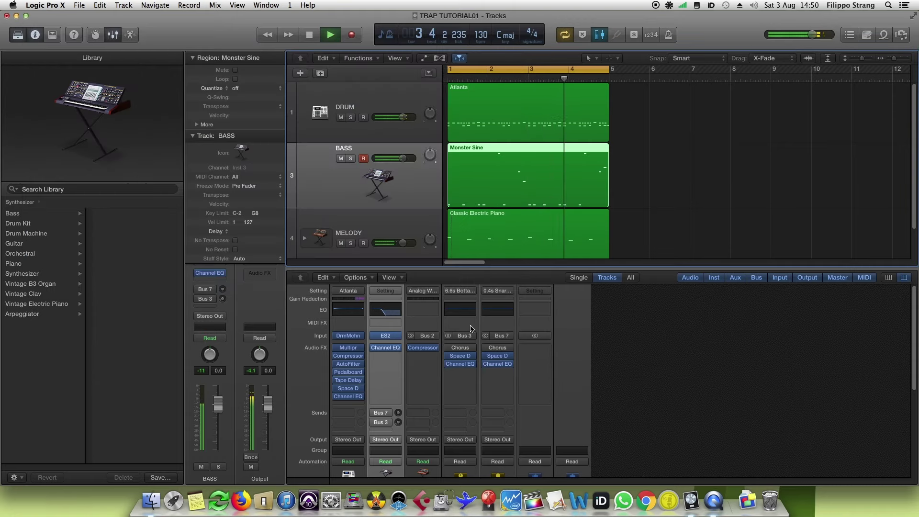
Solo the BASS track, play it on its own and open its ES2 synth.
key("space")
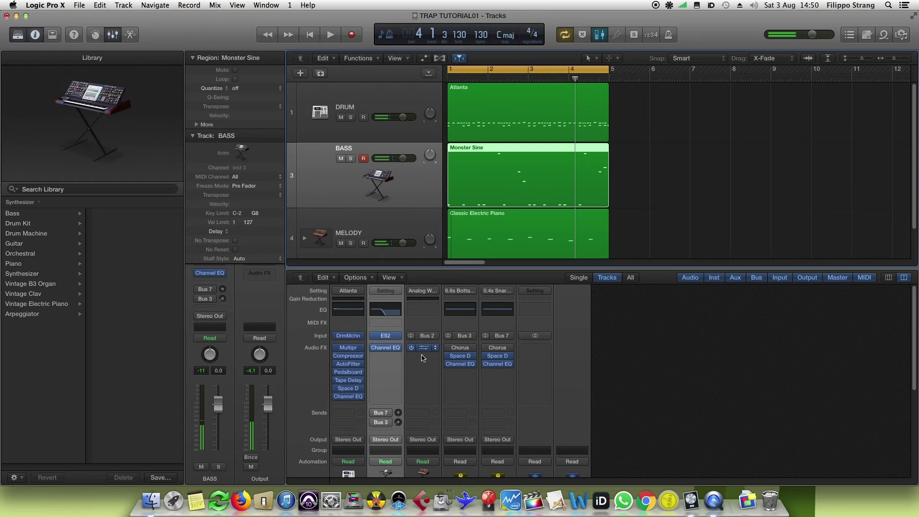
scroll(467, 374, "down", 6)
left_click(394, 453)
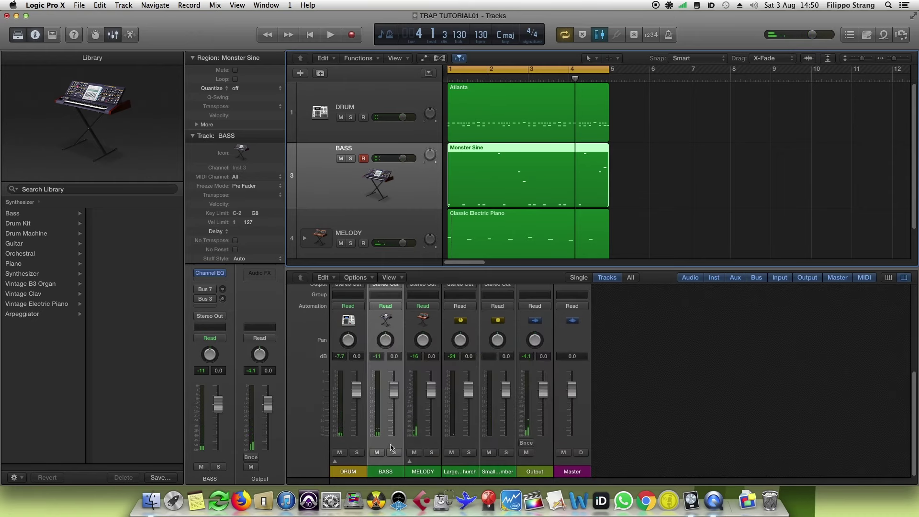
key("space")
scroll(393, 335, "up", 6)
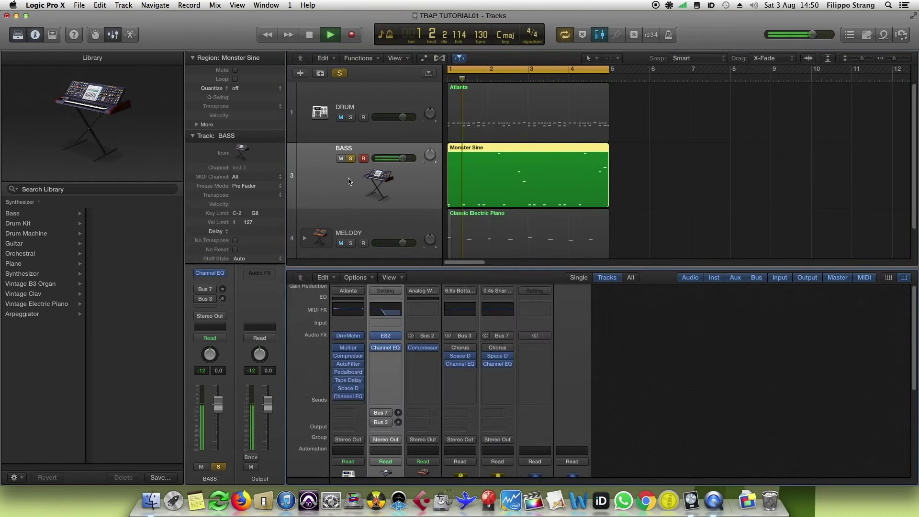
left_click(386, 336)
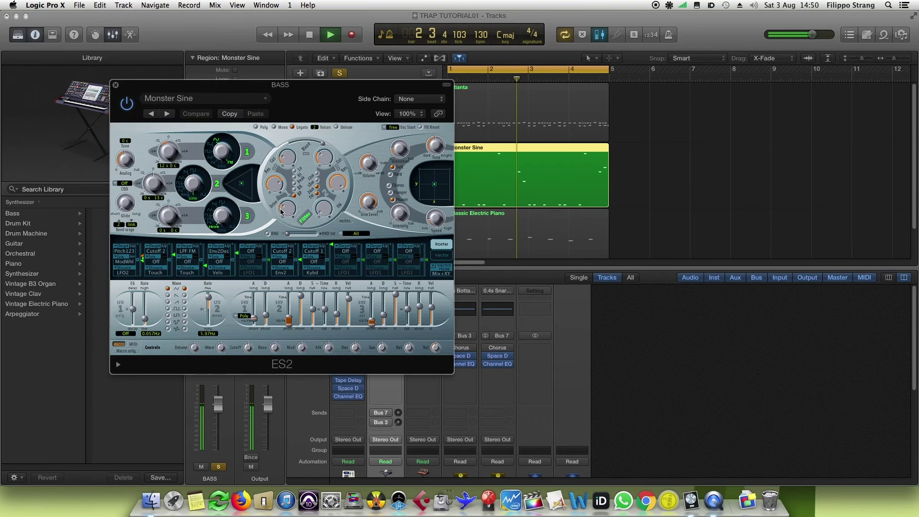
Adjust a lower filter knob in the BASS track's ES2 synth, close it and unsolo the track.
left_click_drag(281, 212, 300, 205)
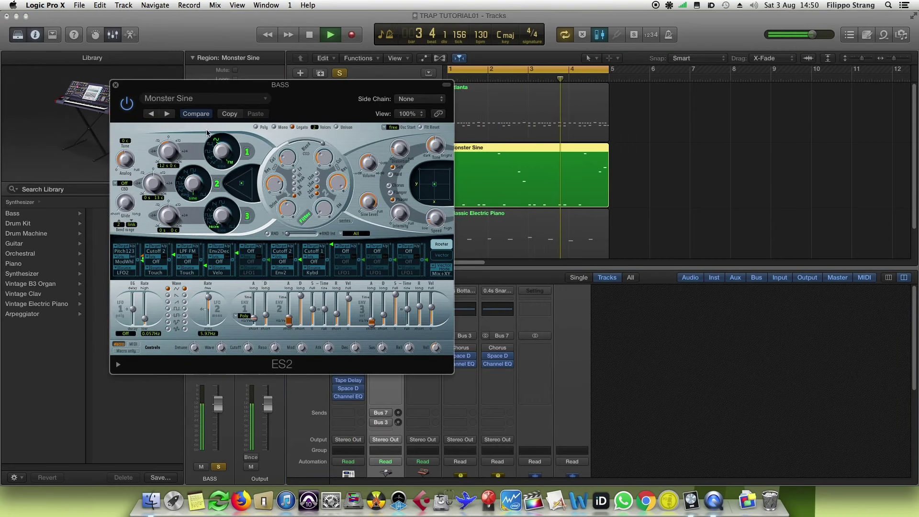
key("super+w")
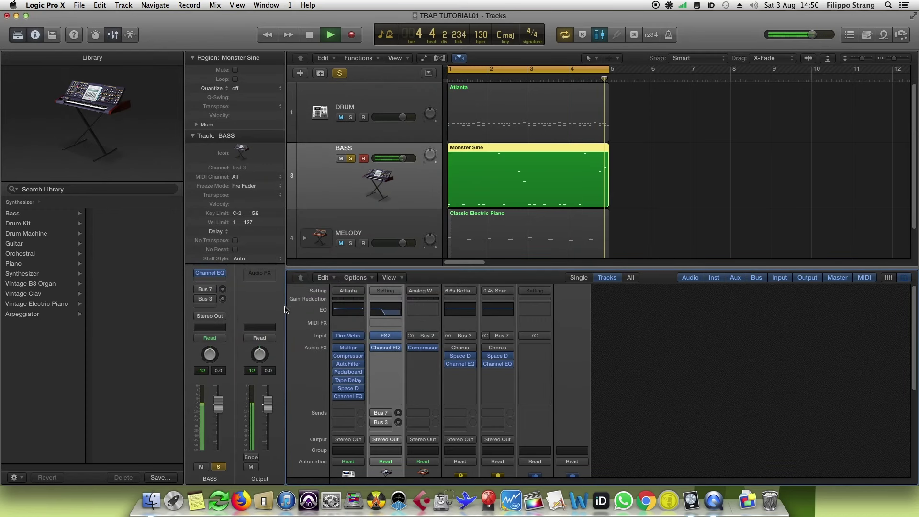
scroll(383, 383, "down", 5)
left_click(393, 452)
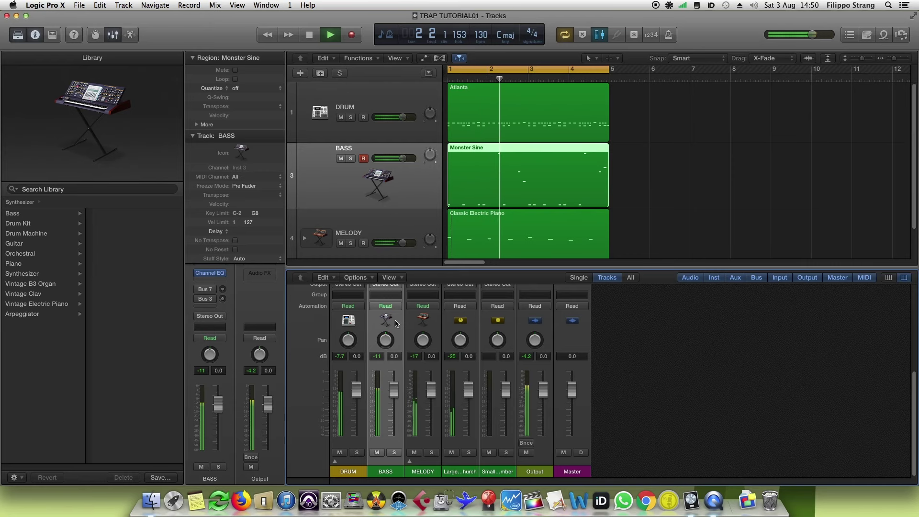
Set envelope 3's release in the BASS track's ES2 to 500 ms, close the synth and stop playback.
scroll(396, 324, "up", 10)
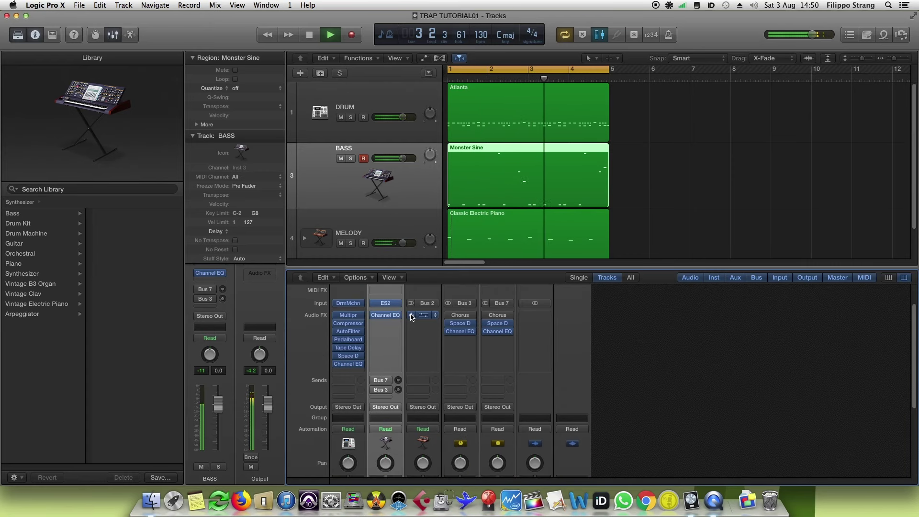
left_click(385, 303)
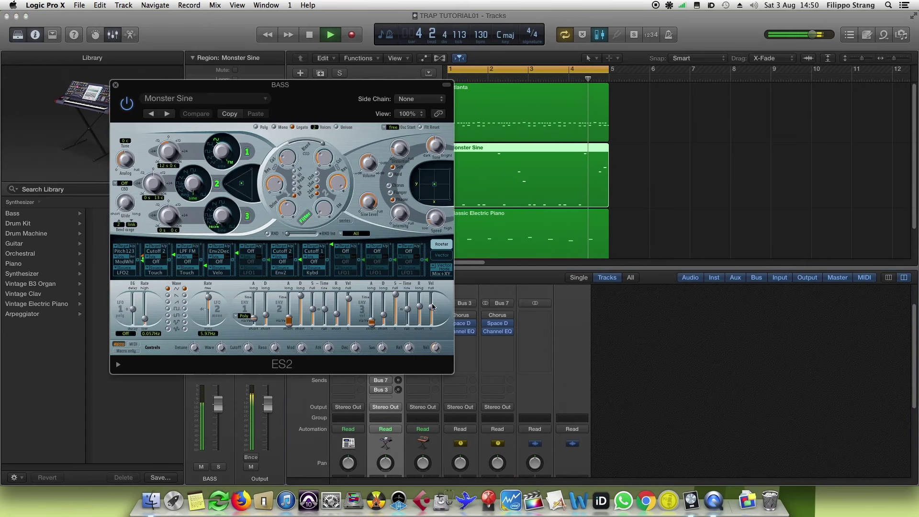
left_click_drag(419, 305, 419, 304)
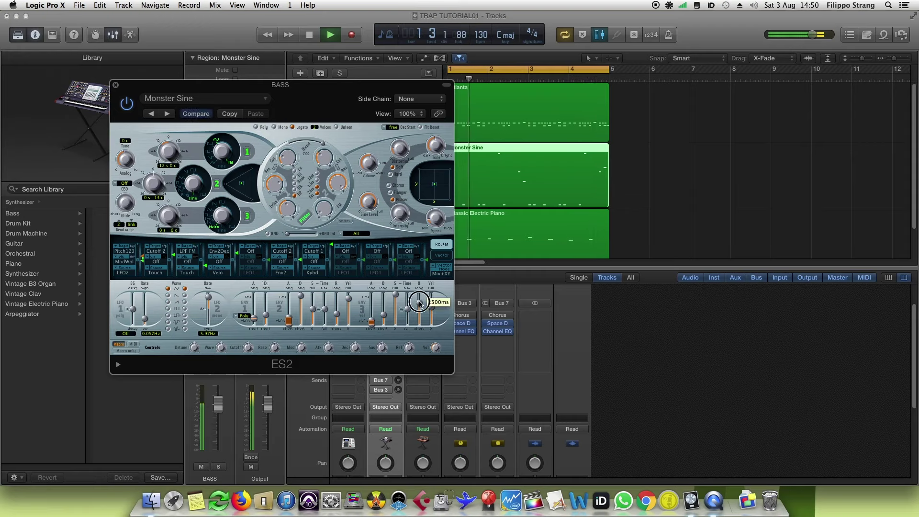
key("super+w")
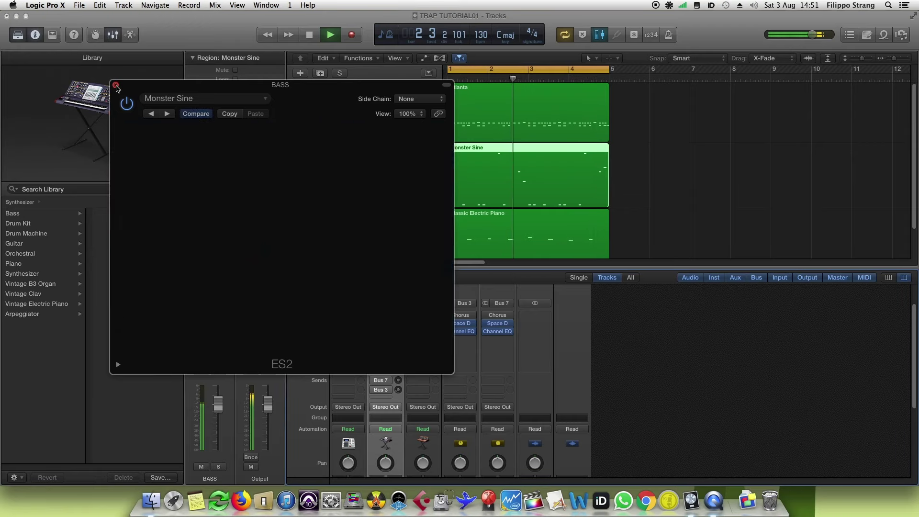
key("space")
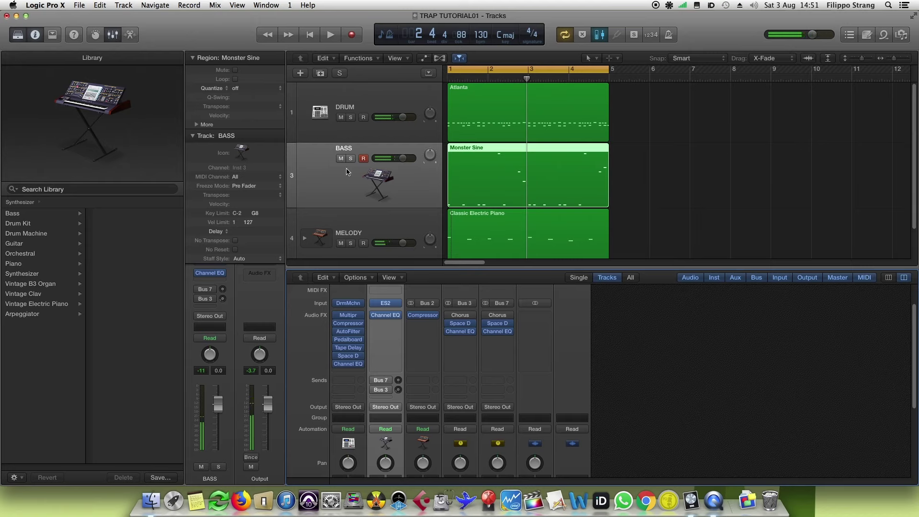
Solo the MELODY track and insert a stereo Channel EQ after its Compressor.
scroll(346, 171, "down", 2)
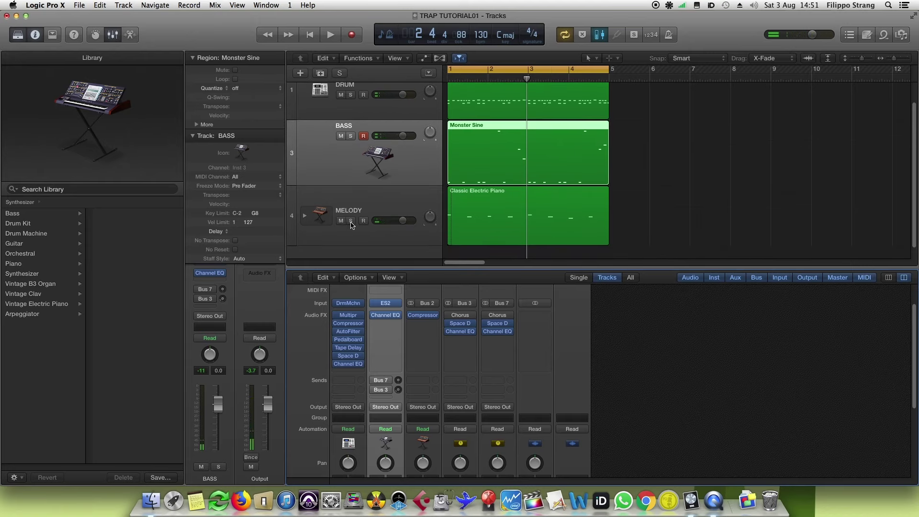
left_click(351, 221)
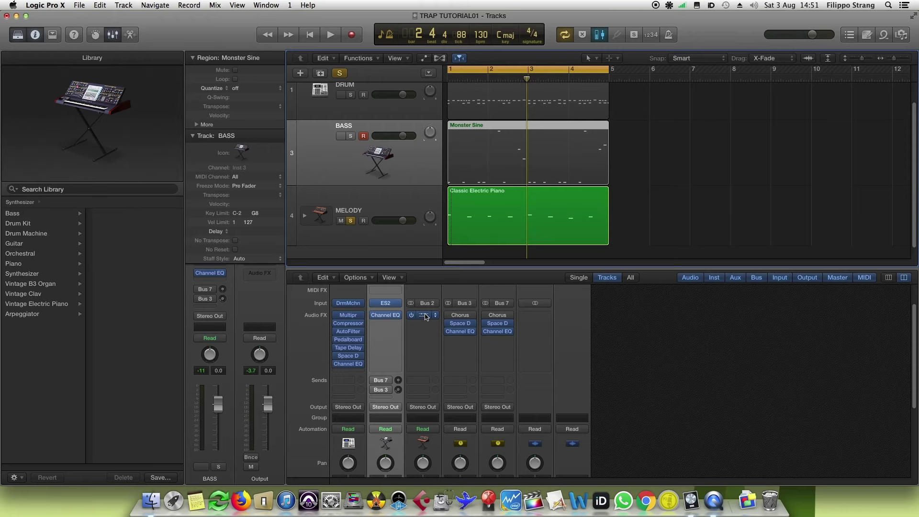
scroll(426, 317, "down", 5)
scroll(389, 342, "up", 6)
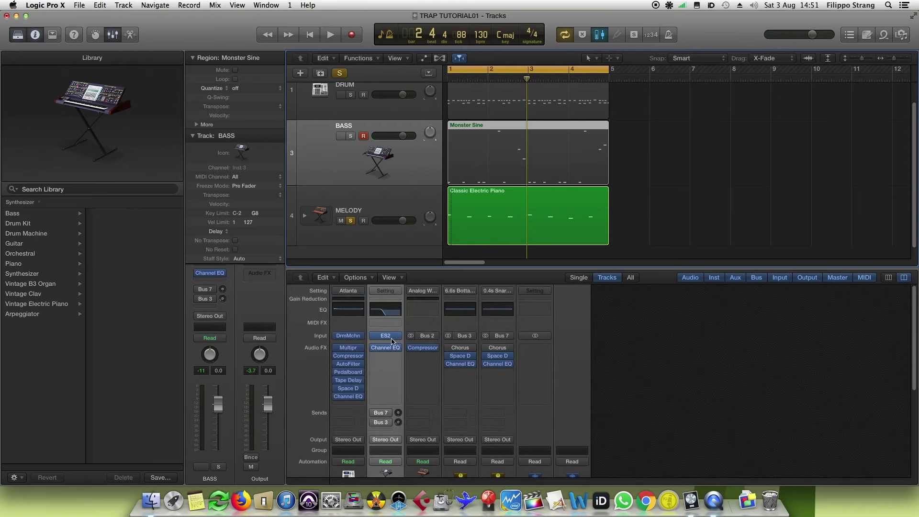
left_click(423, 365)
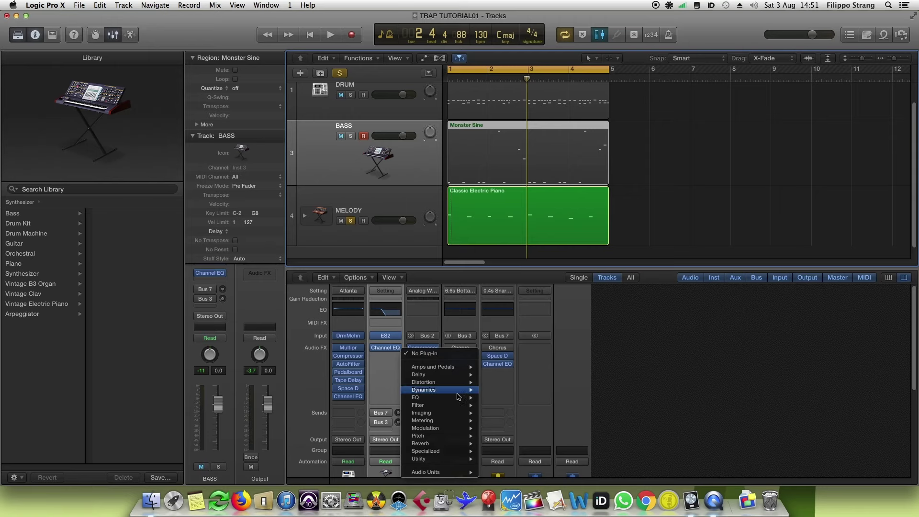
mouse_move(445, 398)
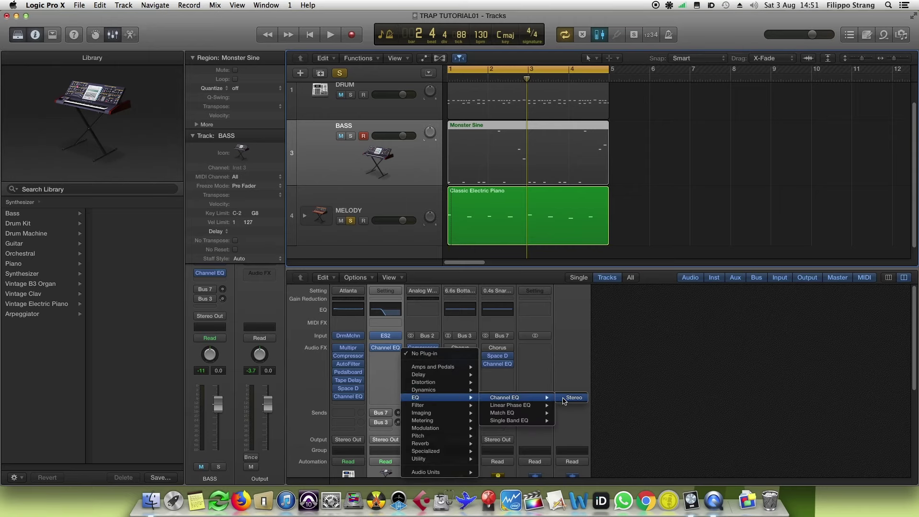
left_click(574, 397)
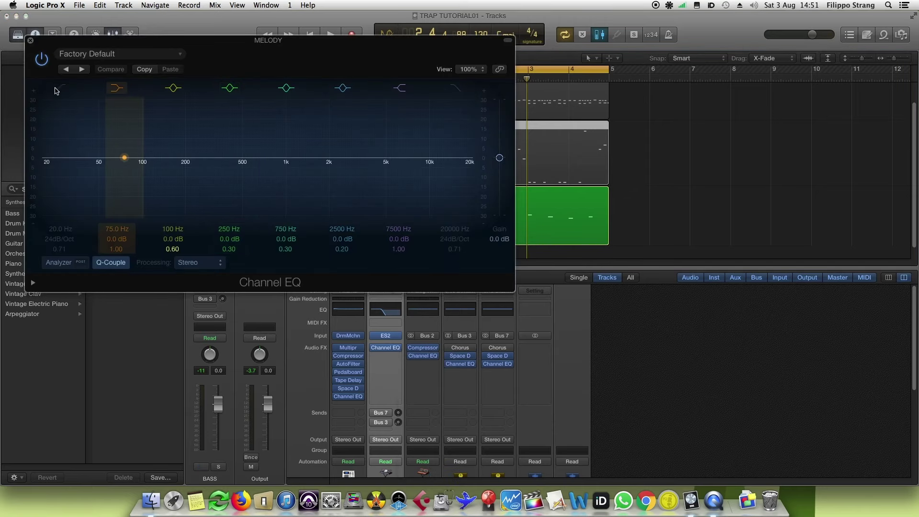
Enable the low cut in MELODY's Channel EQ at 290 Hz with a 48 dB/Oct slope.
left_click(55, 157)
left_click_drag(56, 167, 191, 173)
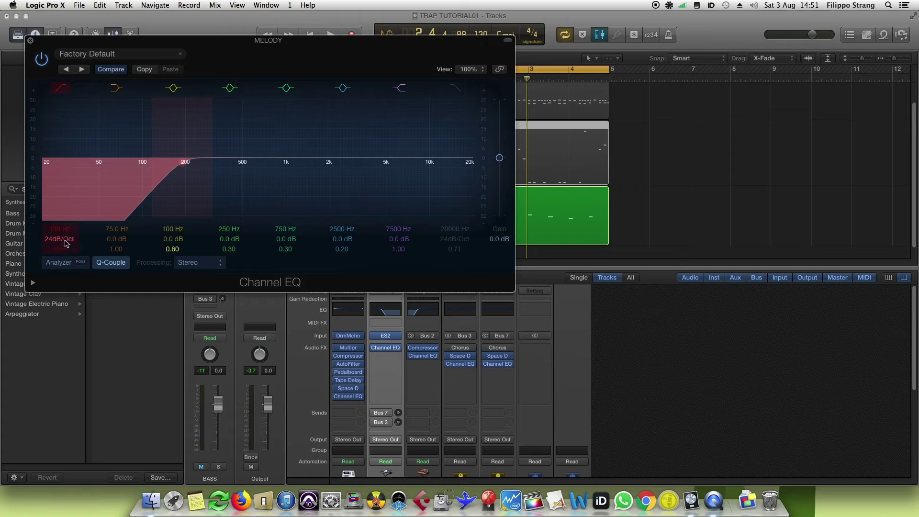
left_click_drag(66, 243, 66, 230)
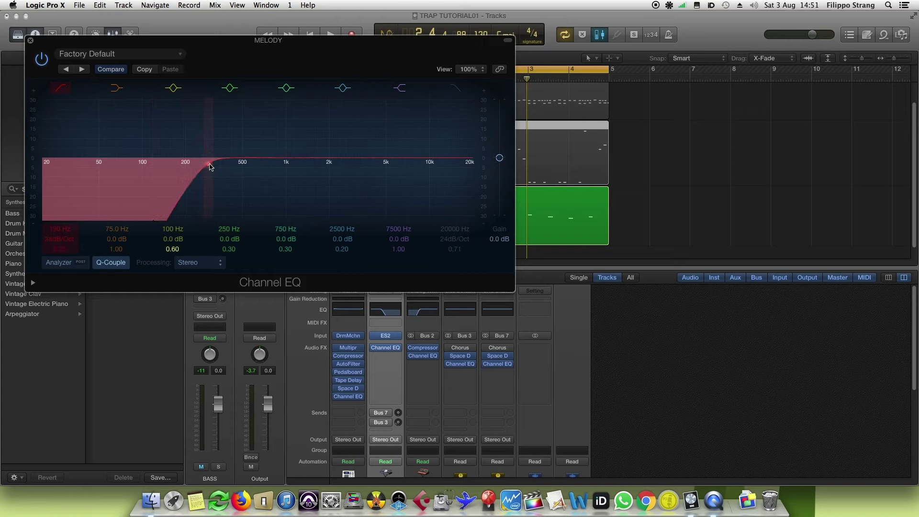
During playback, set MELODY's EQ high shelf to +4.5 dB at 3600 Hz, lower the 750 Hz band and close the EQ.
key("space")
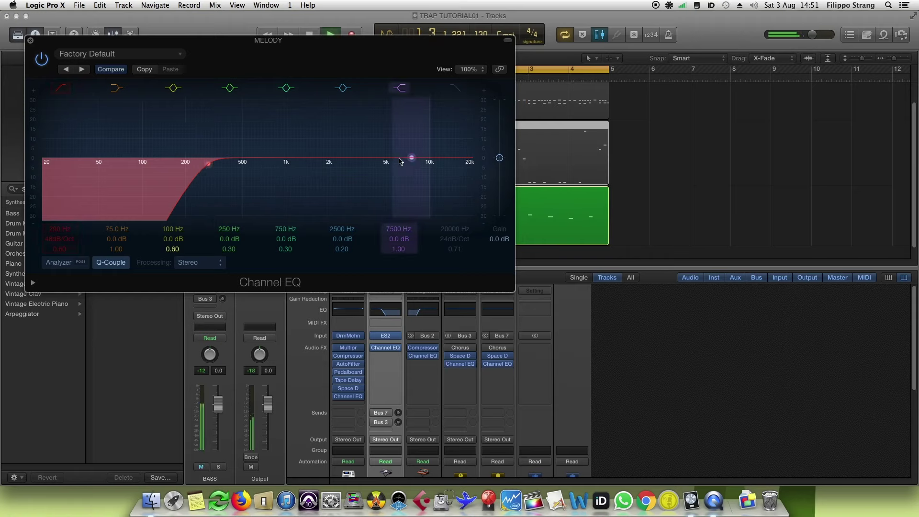
left_click_drag(407, 158, 337, 144)
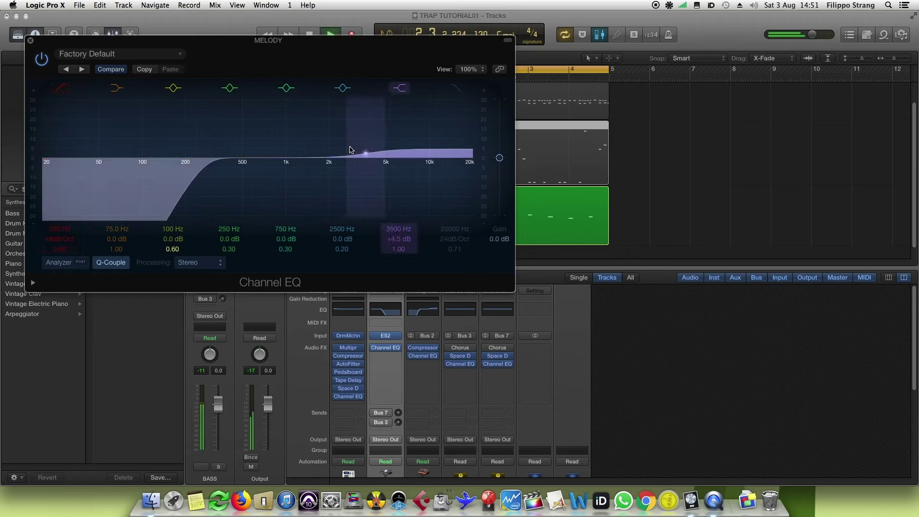
left_click_drag(285, 154, 259, 164)
left_click(30, 42)
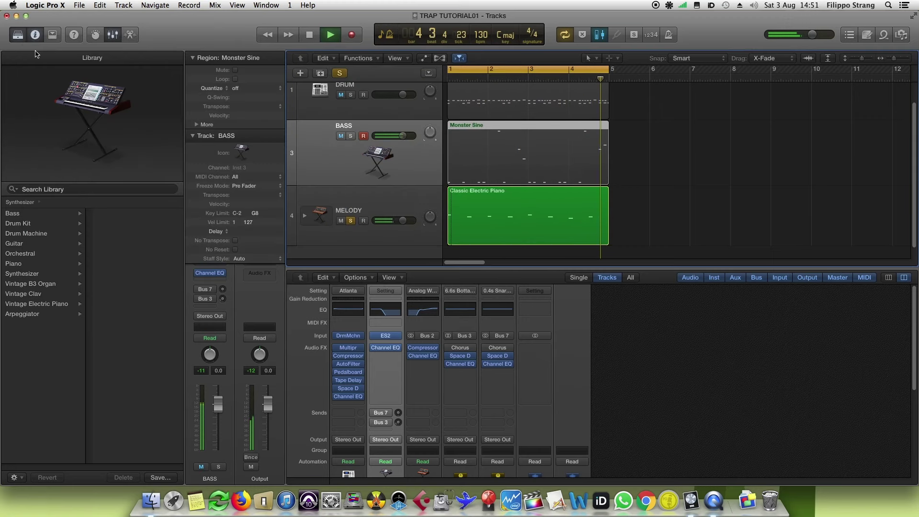
key("space")
Insert a stereo Distortion II plug-in after the Channel EQ on the MELODY track.
scroll(414, 375, "down", 3)
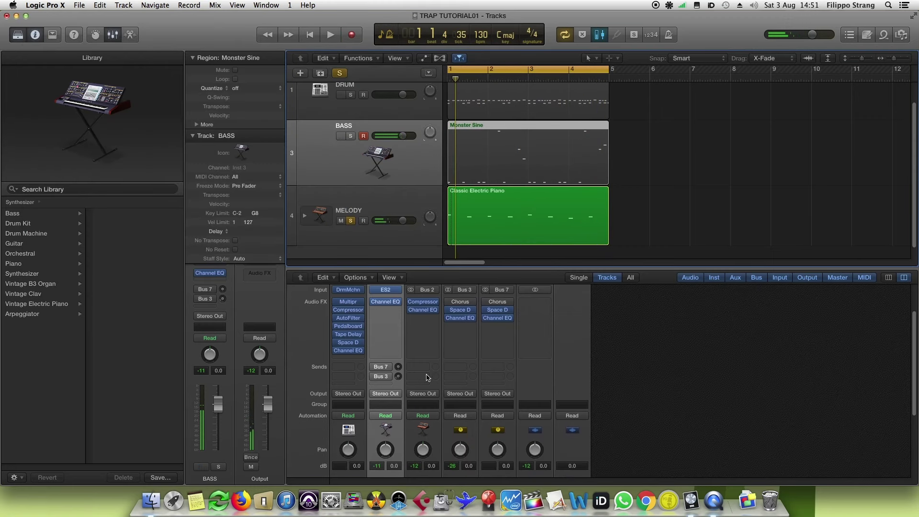
left_click(426, 319)
left_click(410, 310)
left_click(429, 321)
mouse_move(441, 344)
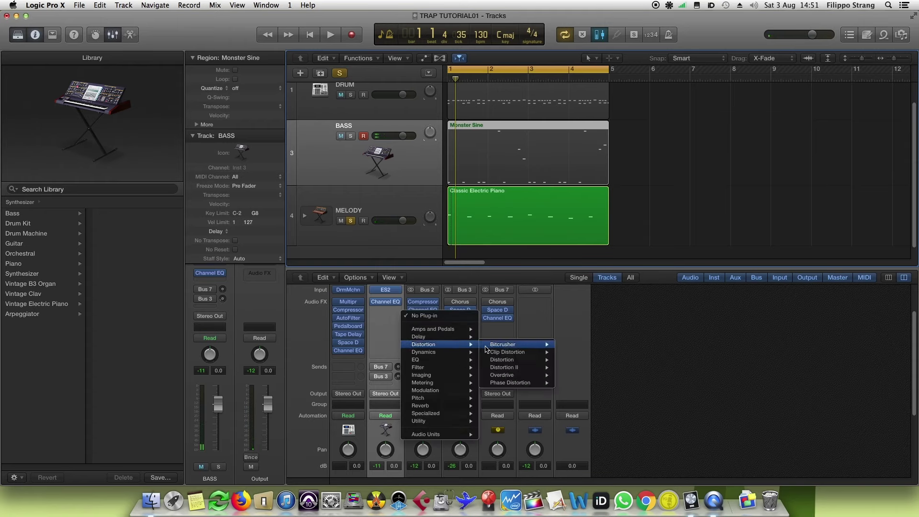
mouse_move(540, 369)
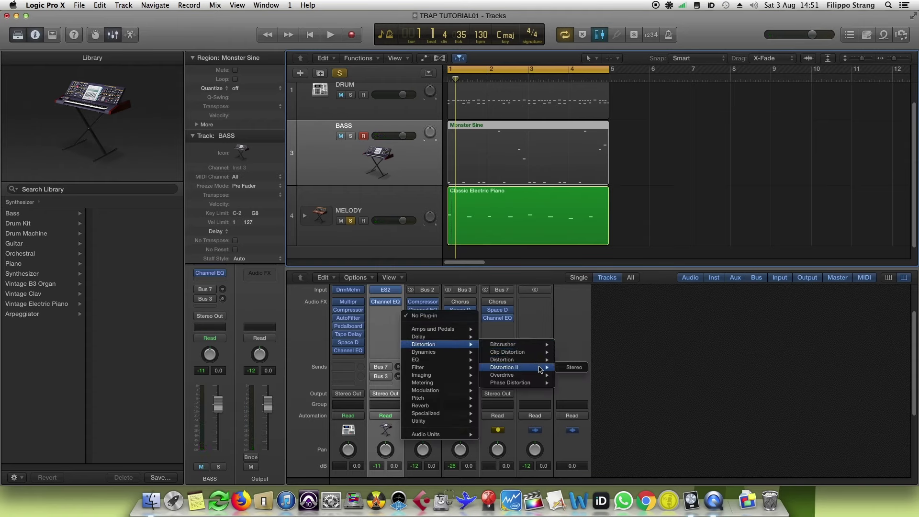
left_click(573, 367)
During playback, raise Distortion II's tone and slightly lower its pre gain, bypassing and re-enabling the effect to compare.
key("space")
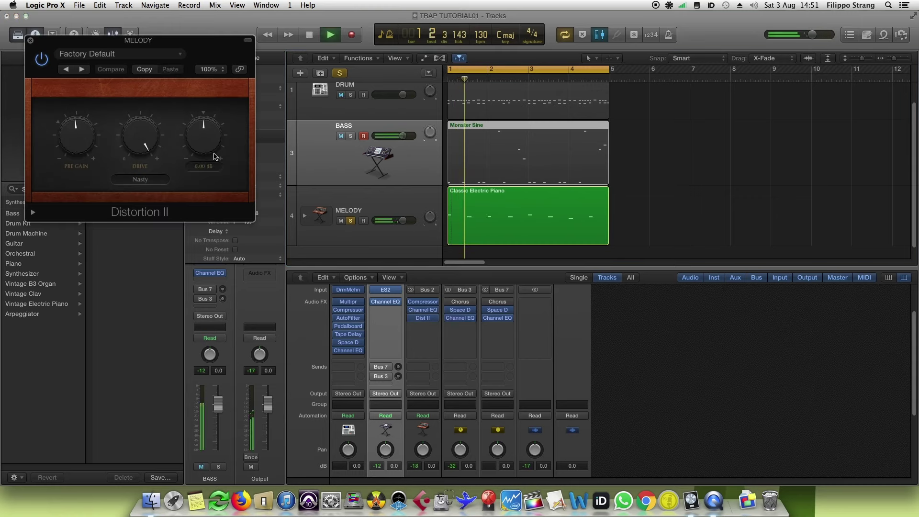
left_click_drag(214, 156, 208, 135)
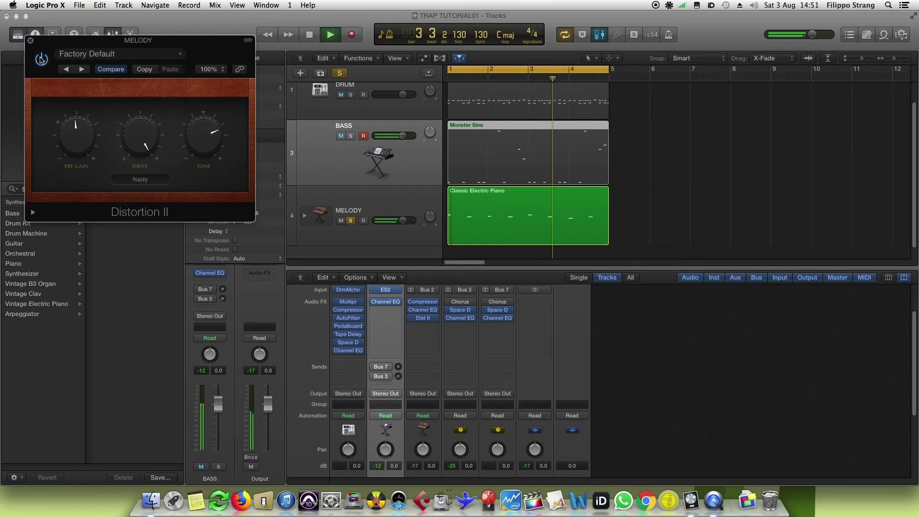
scroll(535, 410, "down", 2)
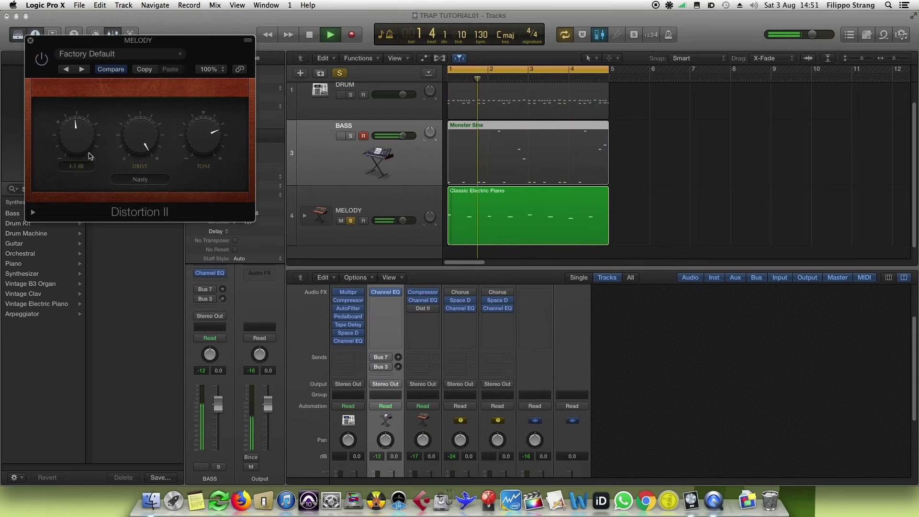
left_click_drag(89, 156, 47, 61)
left_click_drag(76, 133, 73, 160)
left_click_drag(215, 129, 217, 122)
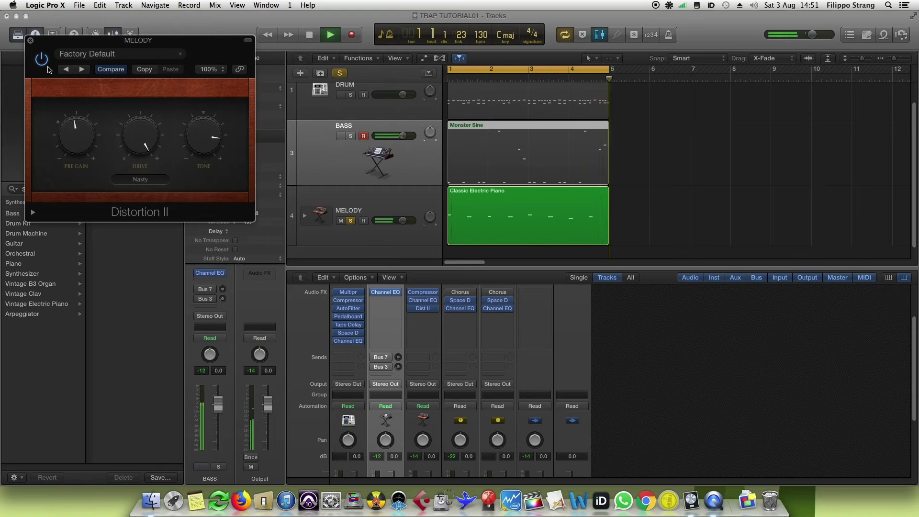
left_click(42, 59)
left_click(42, 59)
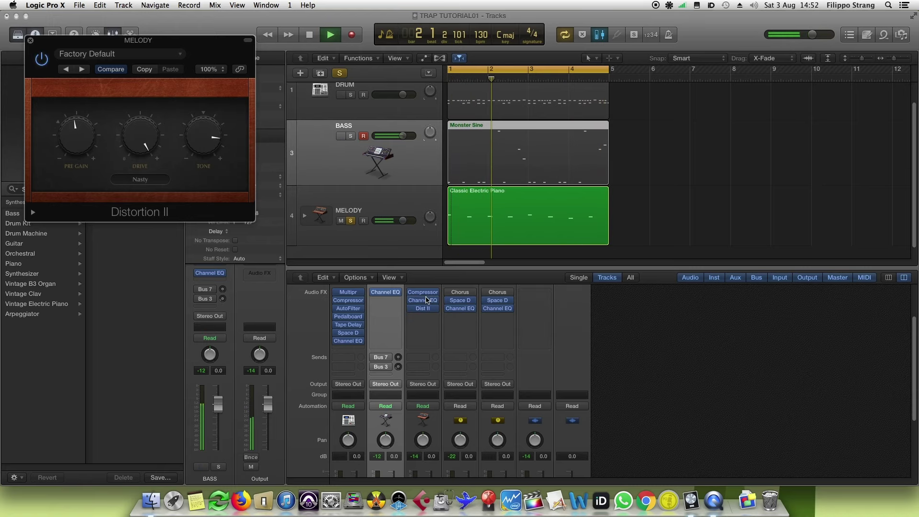
In MELODY's Channel EQ, set the fifth band to -14.5 dB at 280 Hz and raise the low cut to 710 Hz.
left_click(426, 300)
left_click_drag(240, 164, 178, 200)
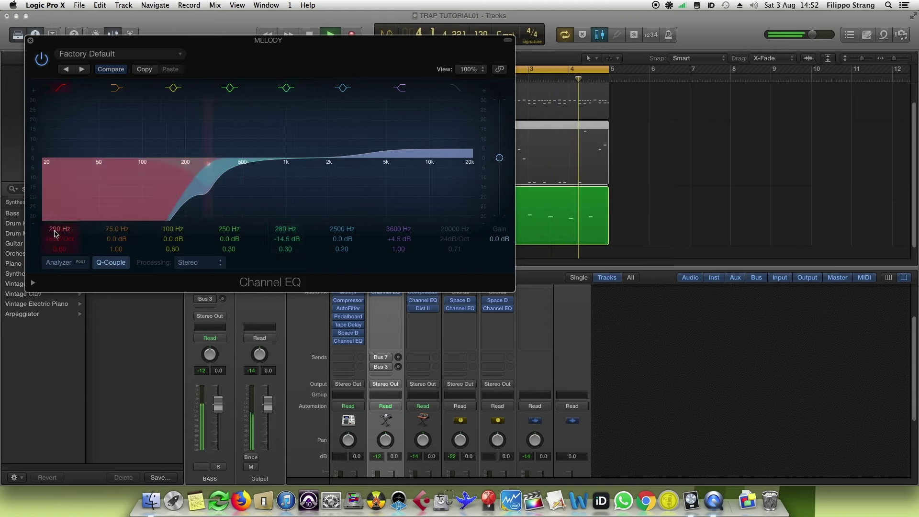
left_click_drag(55, 234, 55, 217)
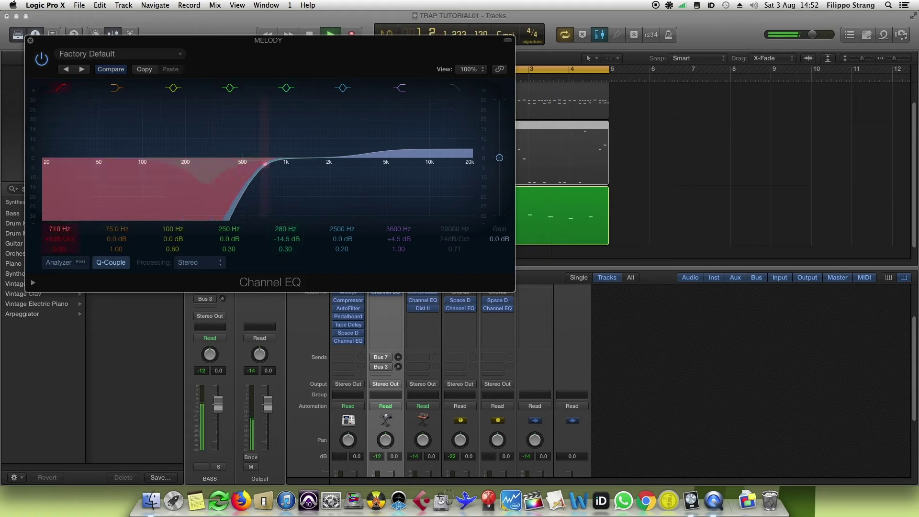
Unsolo the MELODY track to hear the full mix and close its Channel EQ and Distortion II windows.
scroll(431, 407, "down", 5)
left_click(431, 452)
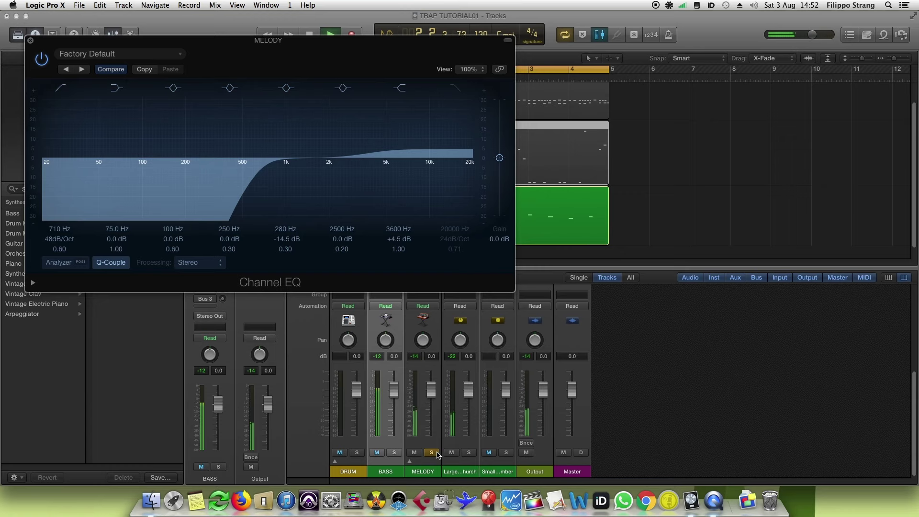
left_click(433, 453)
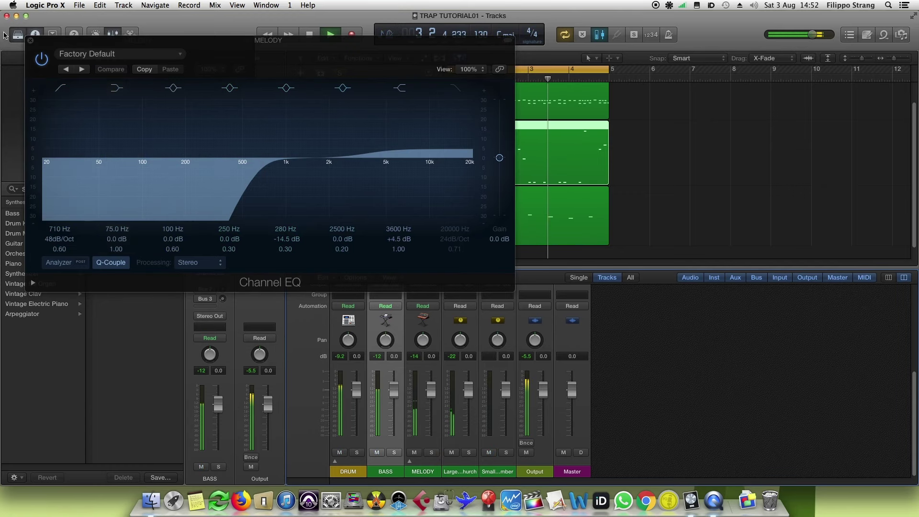
left_click(30, 41)
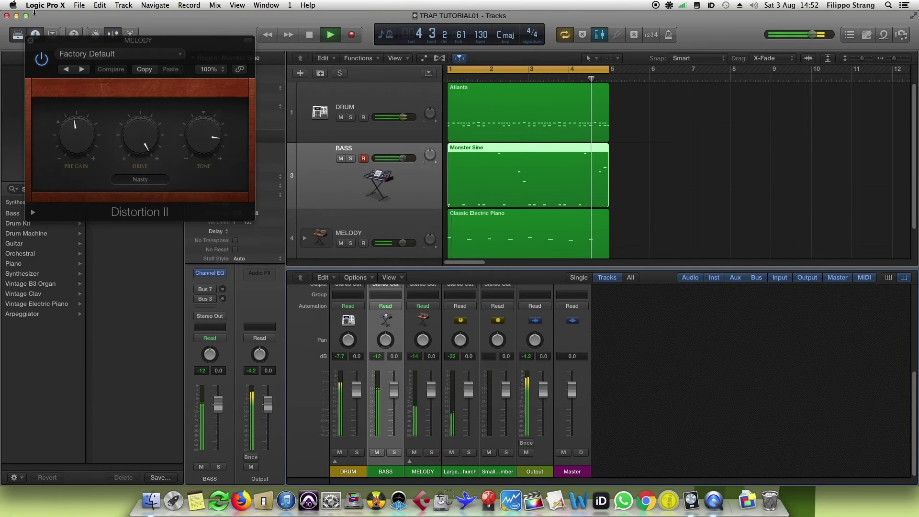
left_click(29, 41)
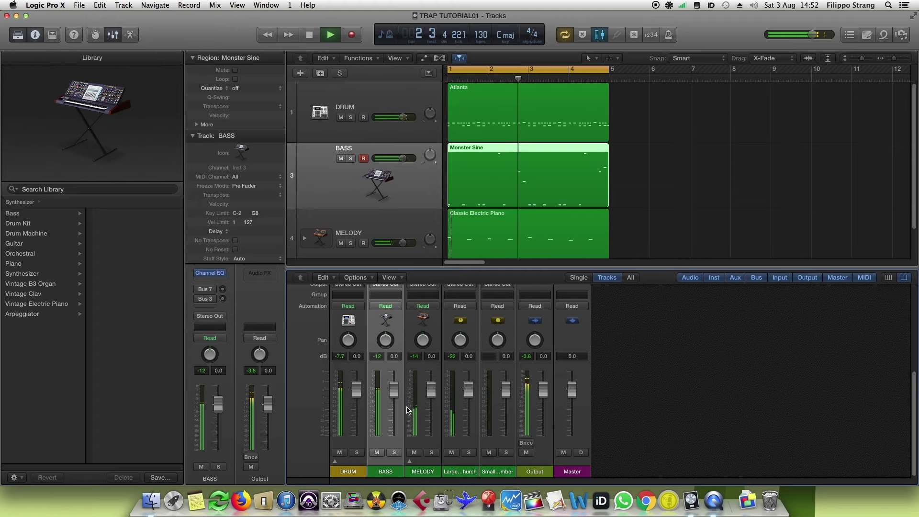
Raise the MELODY channel's volume to +0.5 dB and fine-tune its Distortion II pre gain while the beat plays.
left_click_drag(431, 390, 428, 390)
scroll(426, 364, "up", 5)
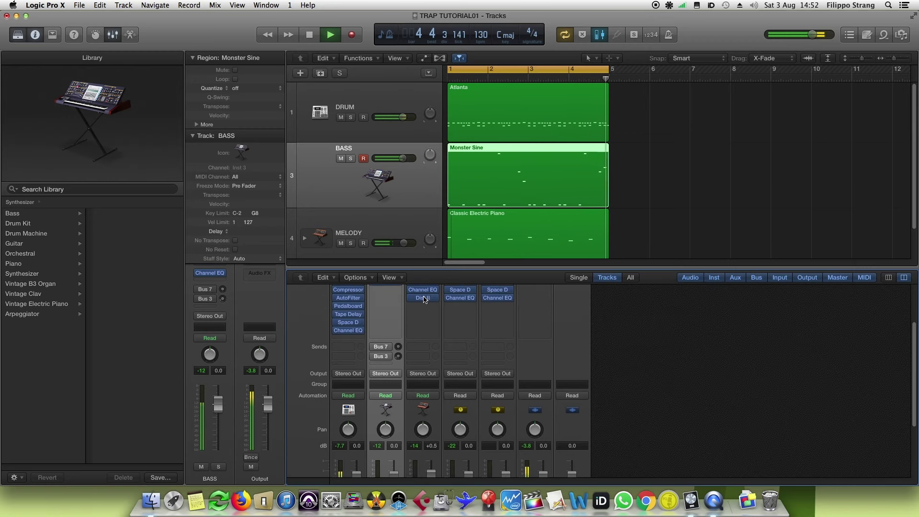
left_click(423, 298)
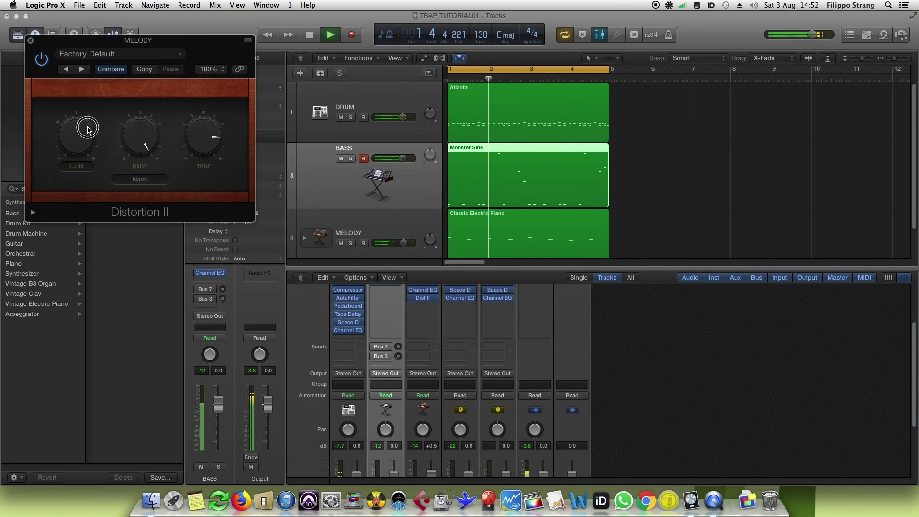
left_click(30, 40)
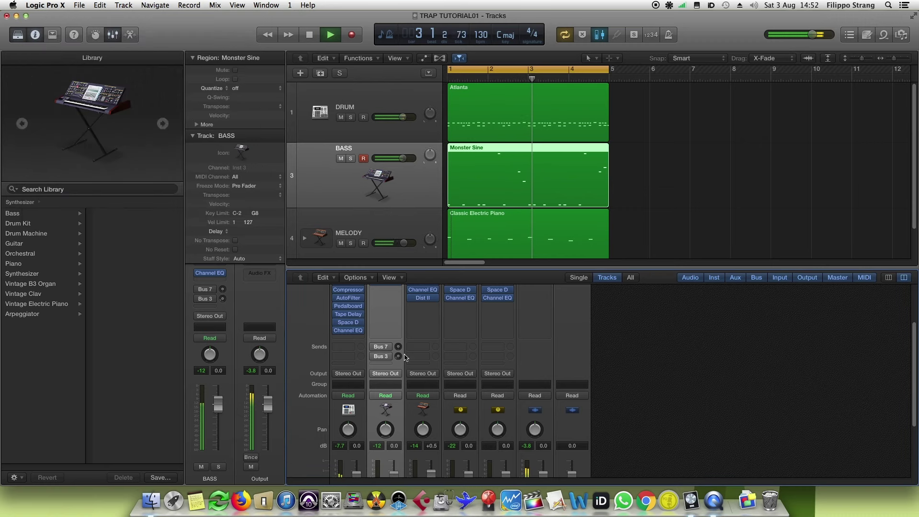
scroll(447, 350, "down", 3)
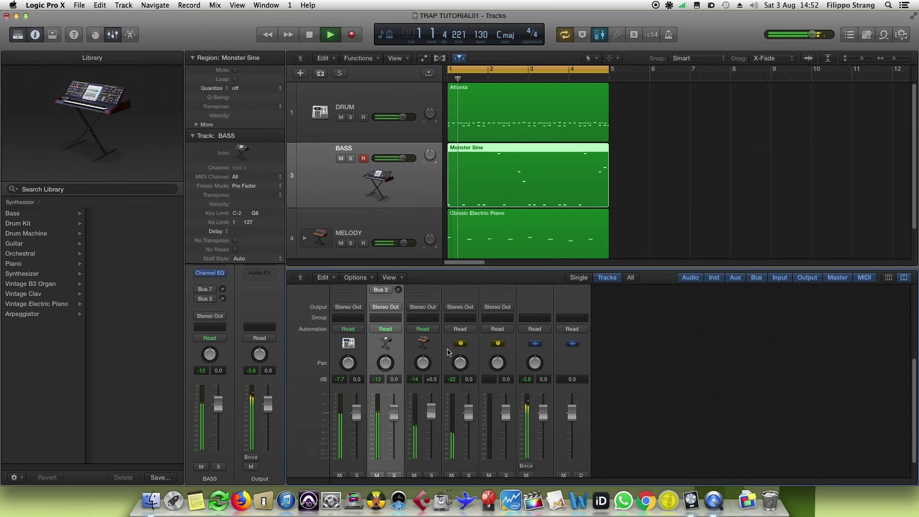
scroll(422, 417, "down", 2)
key("space")
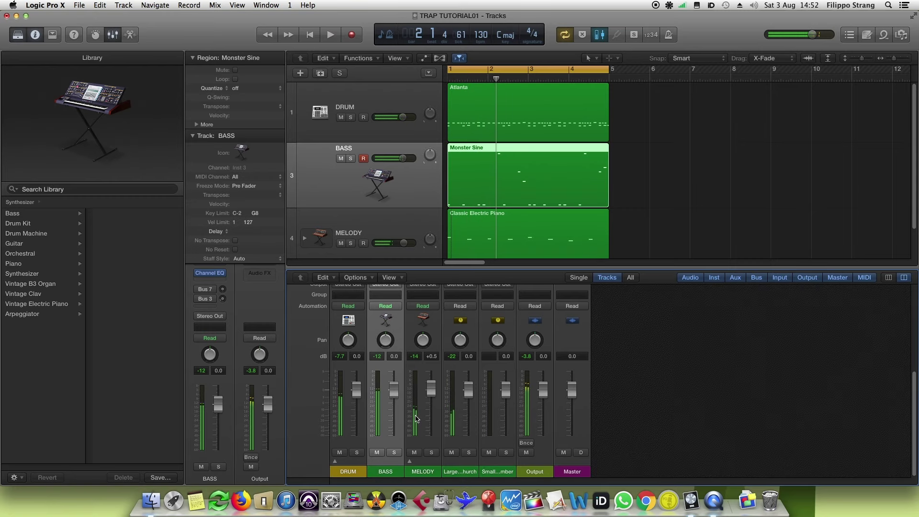
Solo DRUM and shape its Channel EQ with +6.5 dB at 99 Hz, -5.5 dB at 510 Hz and about +2.5 dB at 4550 Hz.
left_click(351, 117)
scroll(360, 295, "up", 5)
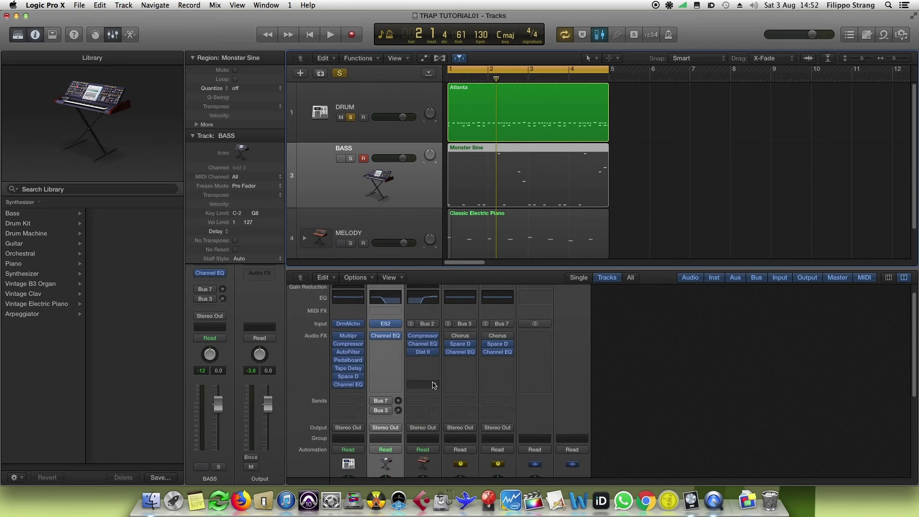
key("space")
left_click(348, 385)
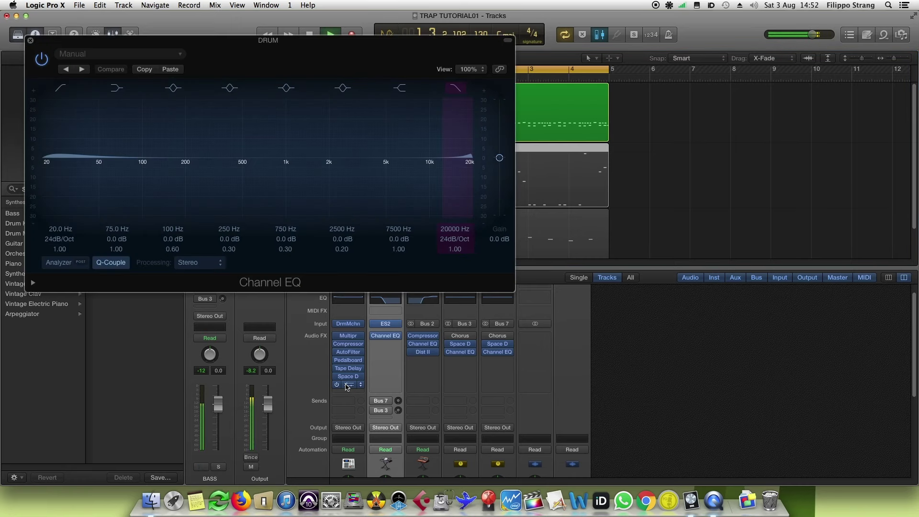
left_click_drag(121, 157, 149, 148)
left_click(66, 89)
left_click_drag(233, 162, 278, 174)
left_click_drag(411, 158, 355, 151)
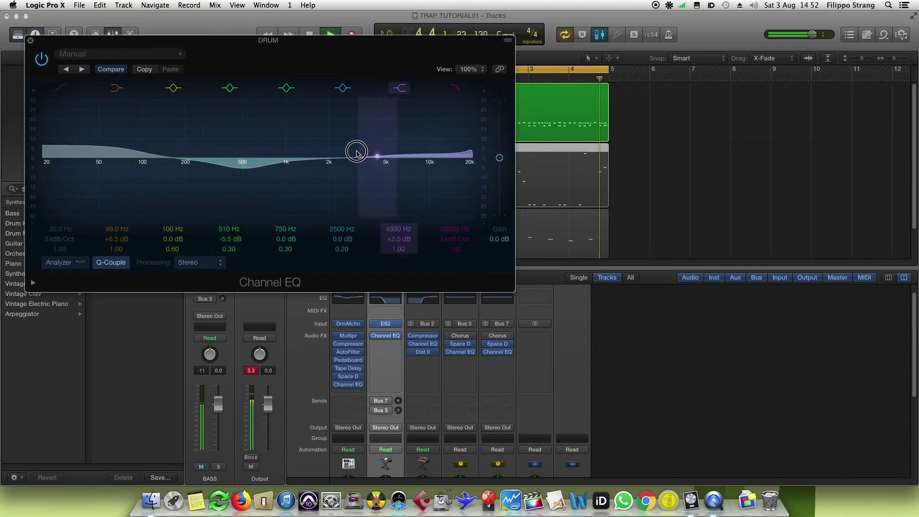
left_click(30, 41)
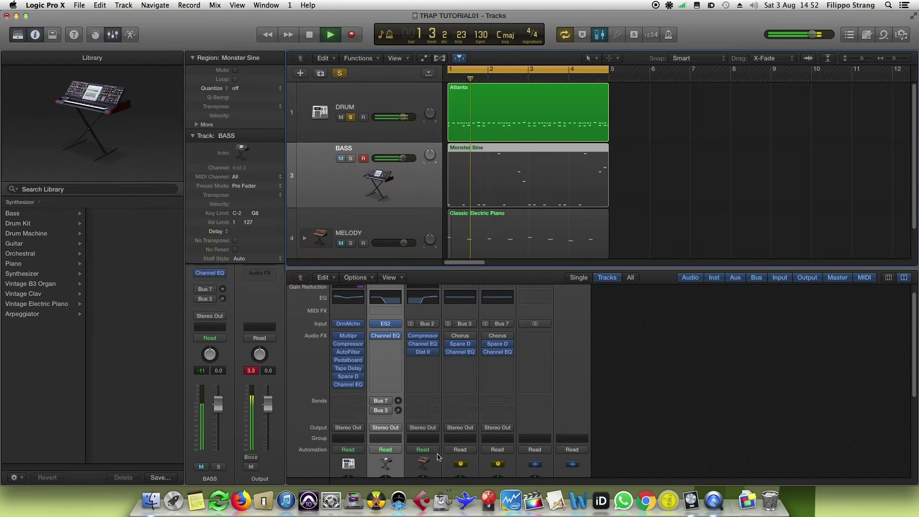
Remove the Tape Delay and Space Designer plug-ins from the DRUM channel.
left_click(337, 377)
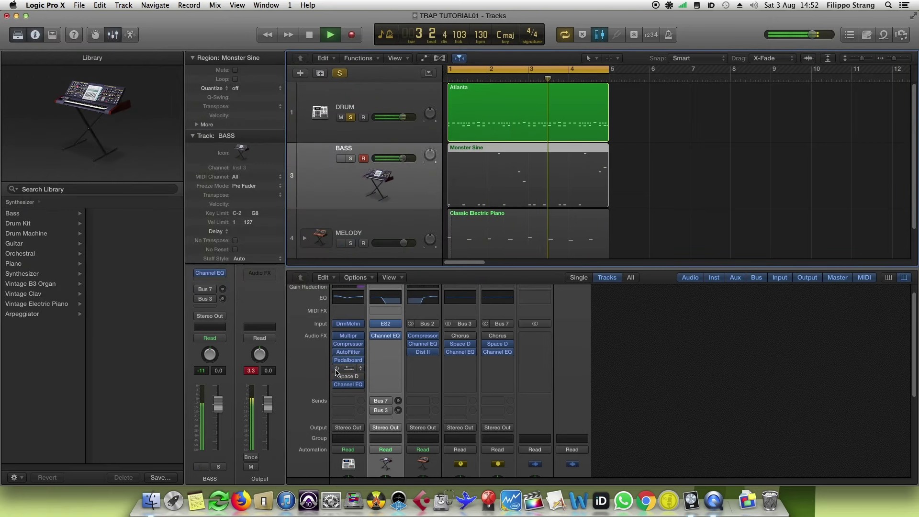
left_click(360, 368)
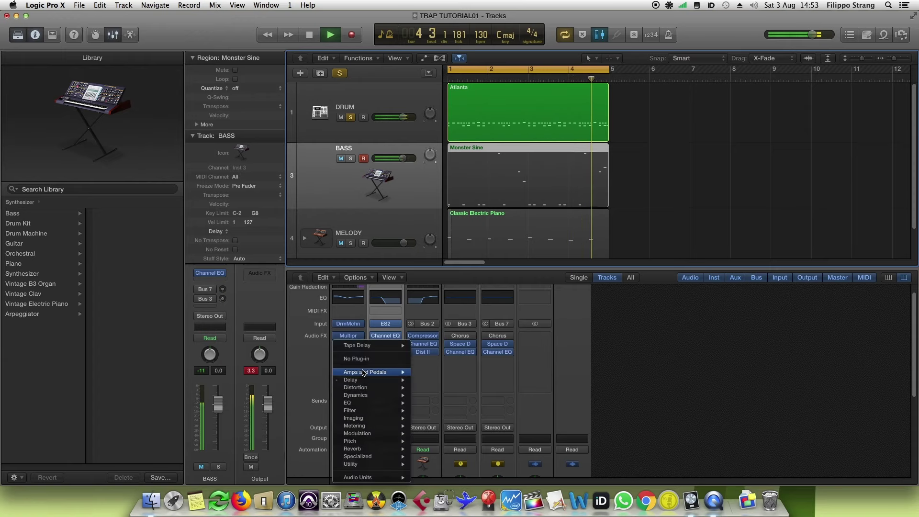
left_click(364, 359)
left_click(348, 344)
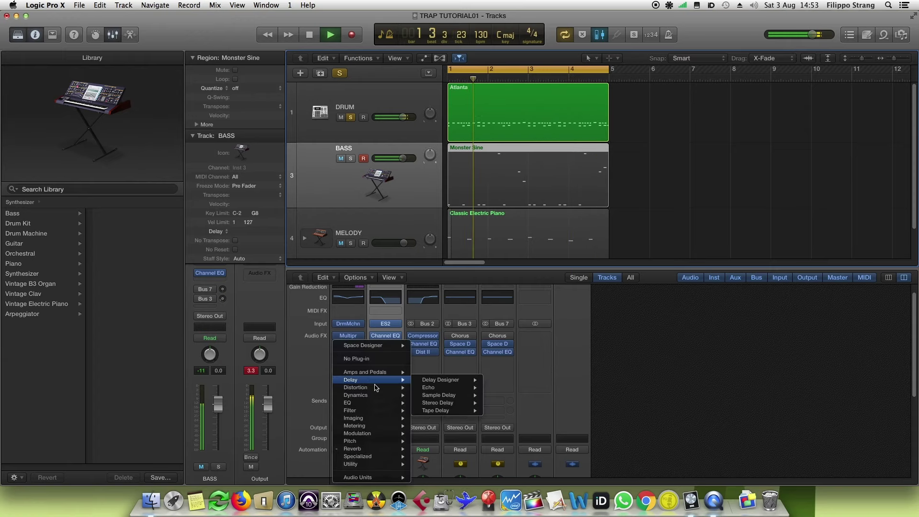
left_click(367, 360)
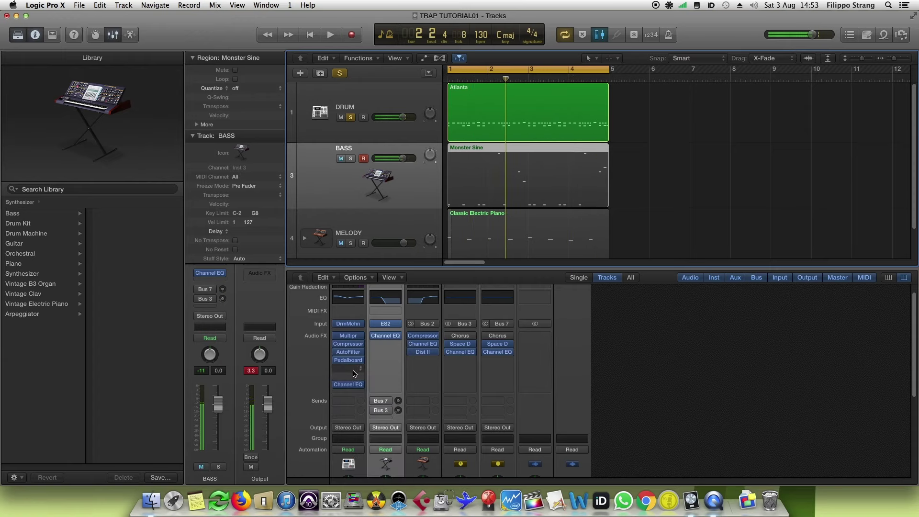
Insert a SilverVerb reverb on the DRUM channel with its mix at about 10%, and unsolo the track.
left_click(355, 370)
mouse_move(374, 459)
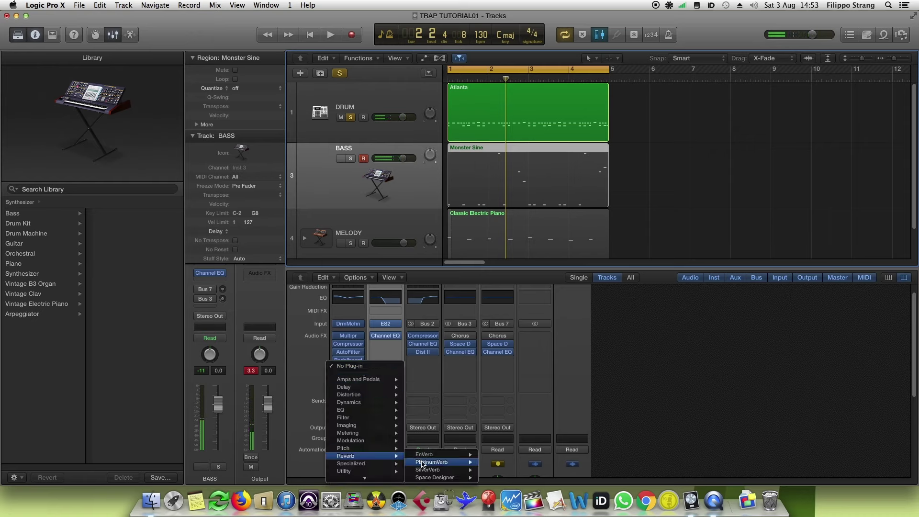
left_click(493, 470)
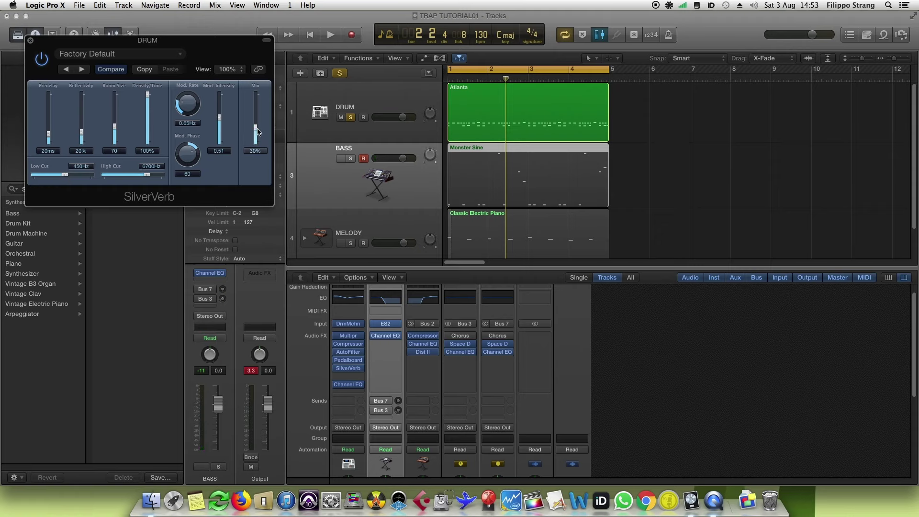
key("space")
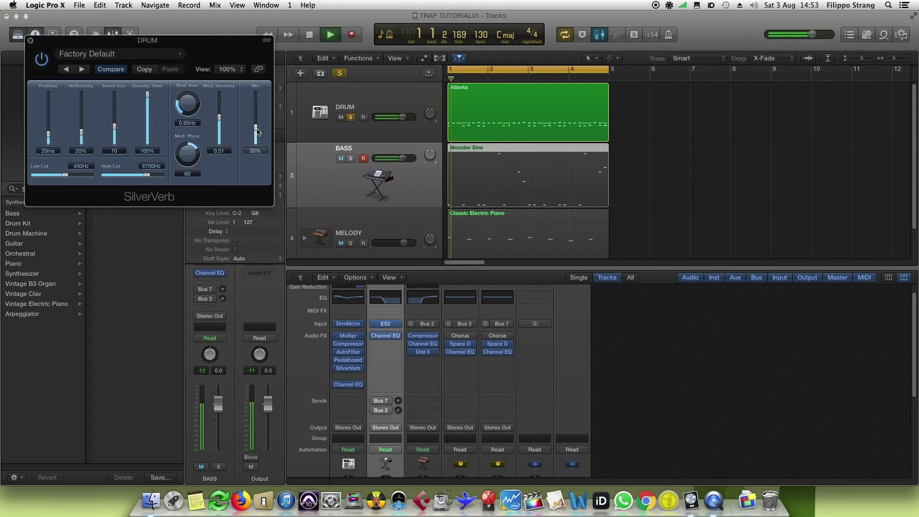
left_click_drag(257, 132, 258, 141)
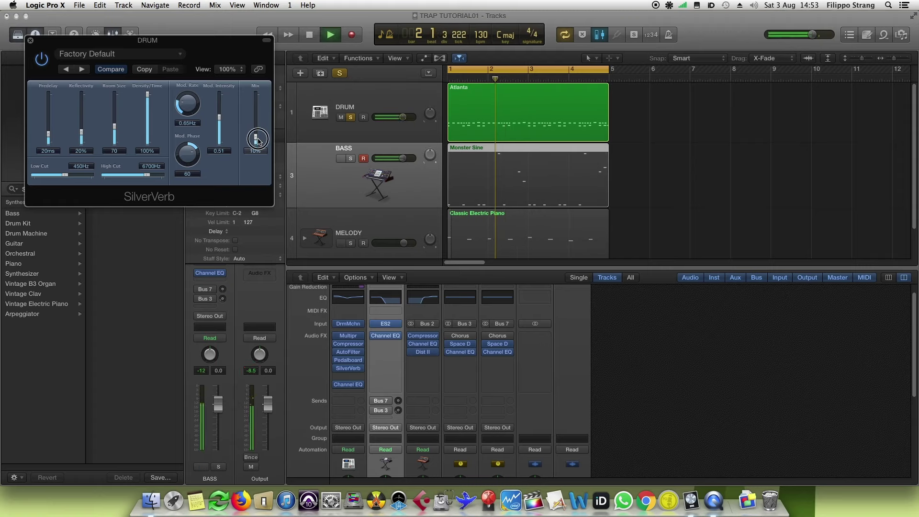
left_click(30, 40)
left_click(351, 117)
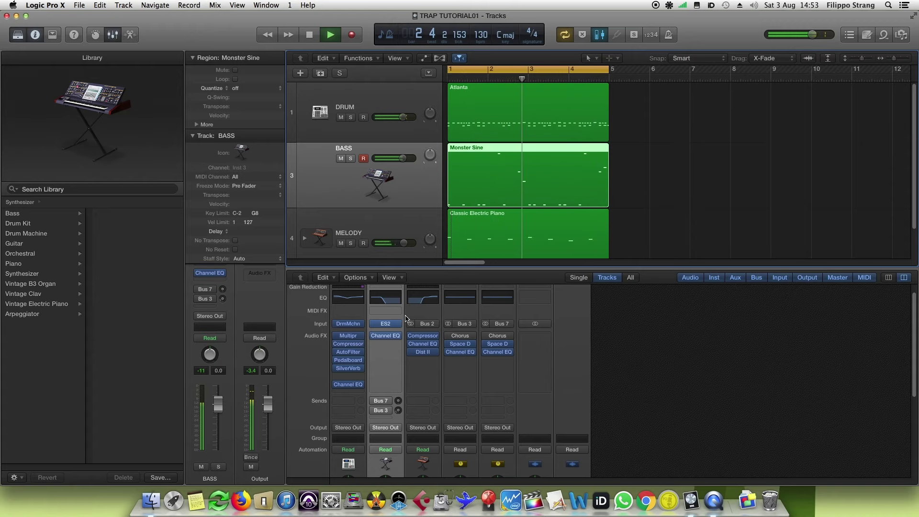
Open DRUM's Drum Machine Designer, raise the Sub amount of Kick 1, and solo the DRUM track.
scroll(357, 328, "up", 1)
left_click(357, 329)
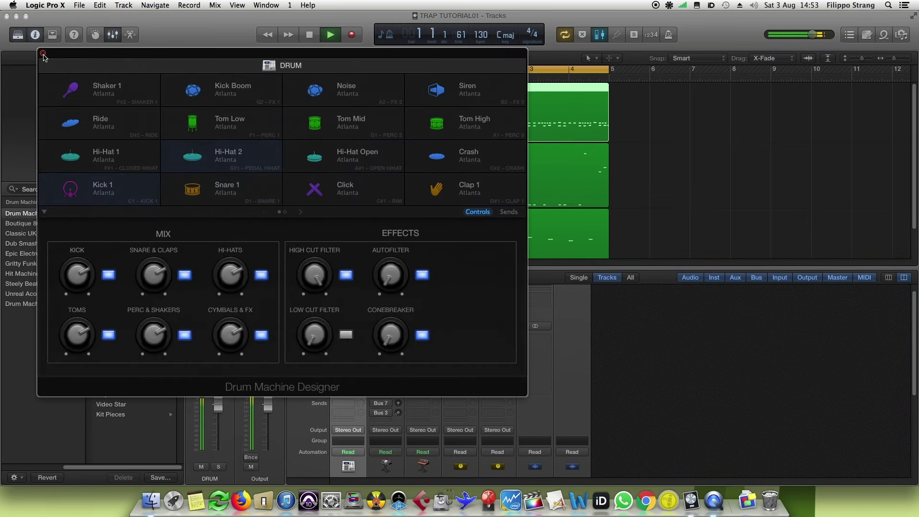
left_click(113, 189)
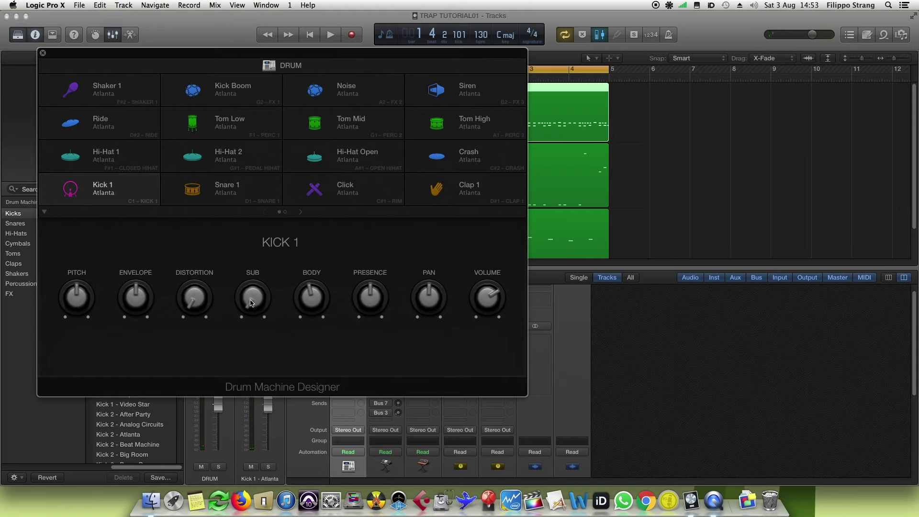
key("space")
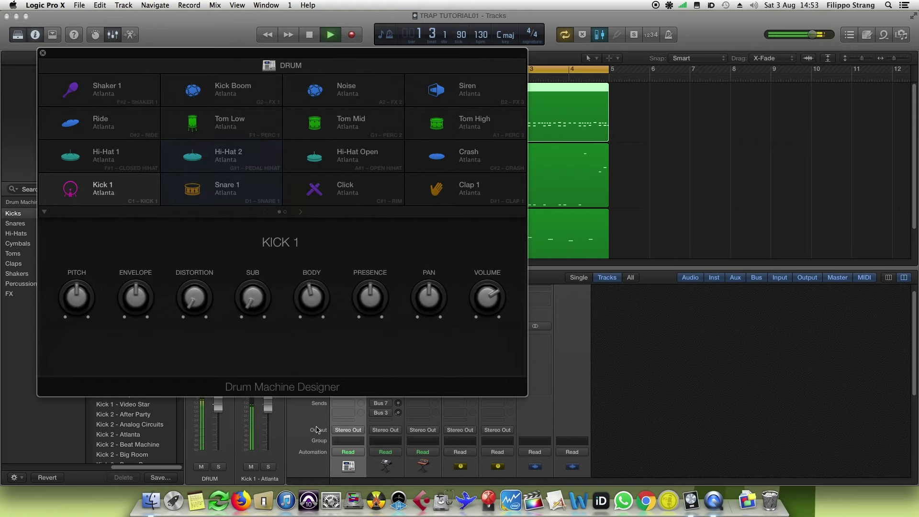
left_click_drag(248, 301, 244, 232)
left_click_drag(198, 56, 673, 116)
key("s")
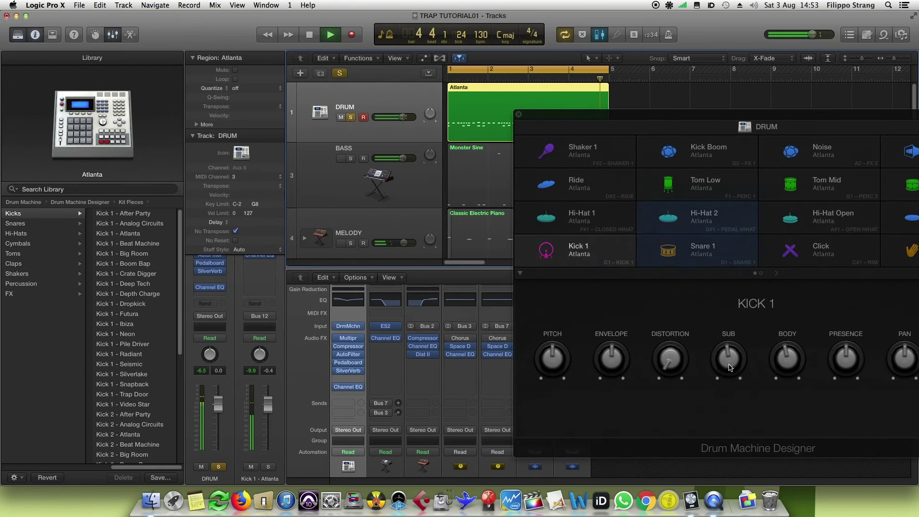
Set Kick 1's distortion to 15%, reduce its sub and raise its body, finishing with DRUM unsoloed and the drum machine closed.
left_click_drag(729, 368, 737, 303)
mouse_move(670, 359)
left_mouse_down()
mouse_move(692, 265)
mouse_move(672, 342)
left_mouse_up()
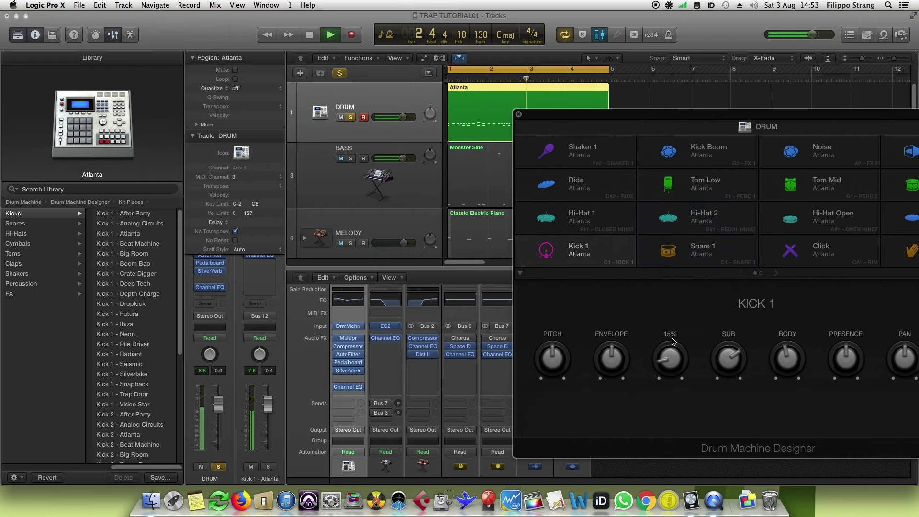
left_click_drag(730, 355, 729, 408)
mouse_move(787, 358)
left_mouse_down()
mouse_move(786, 342)
mouse_move(782, 364)
left_mouse_up()
key("ctrl+s")
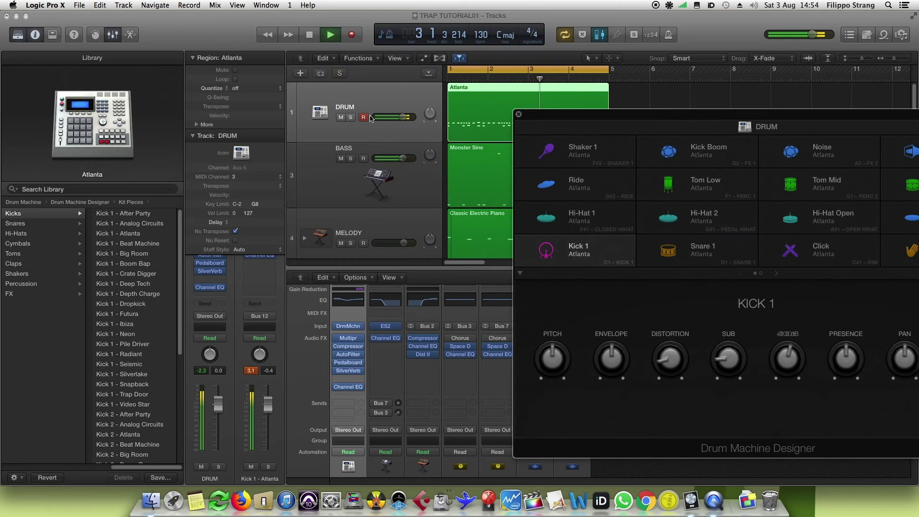
left_click(513, 117)
left_click(518, 115)
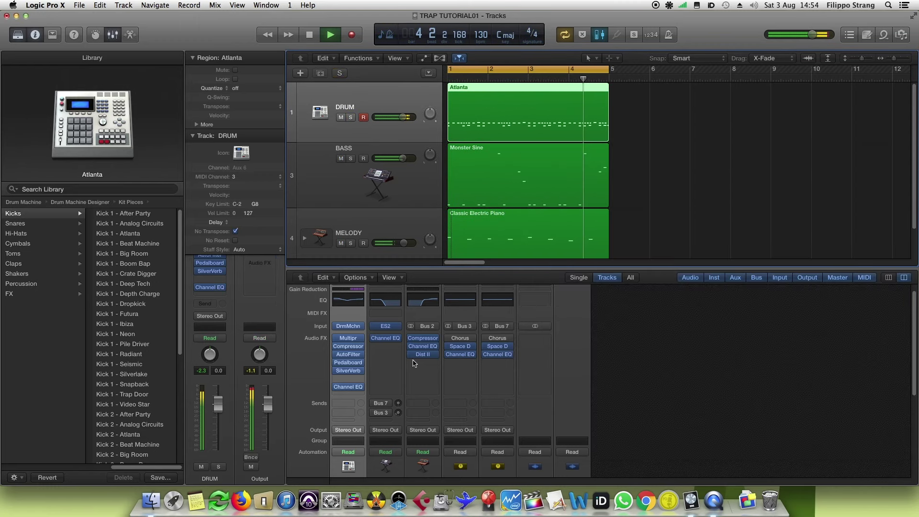
Lower the channel volumes to -3.1 dB on DRUM, -3.0 dB on BASS and -2.9 dB on MELODY, and play the mix.
scroll(423, 395, "down", 3)
scroll(423, 396, "down", 2)
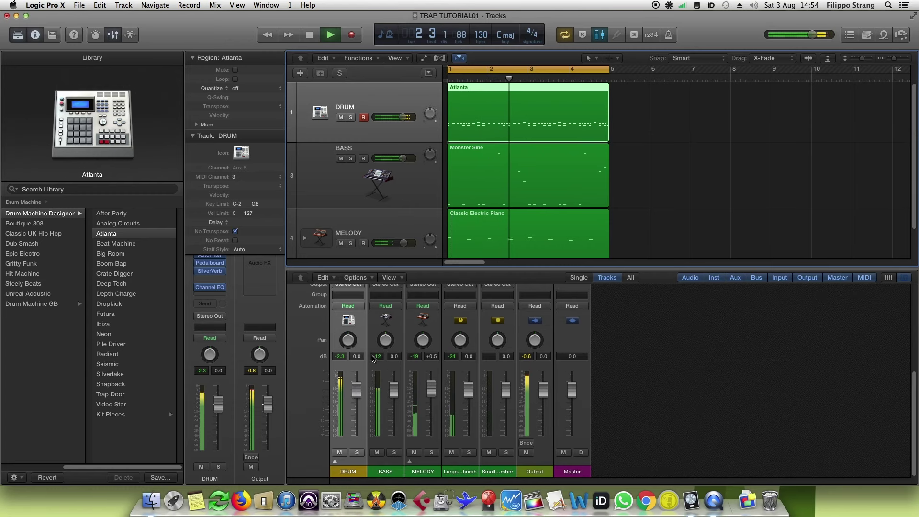
key("space")
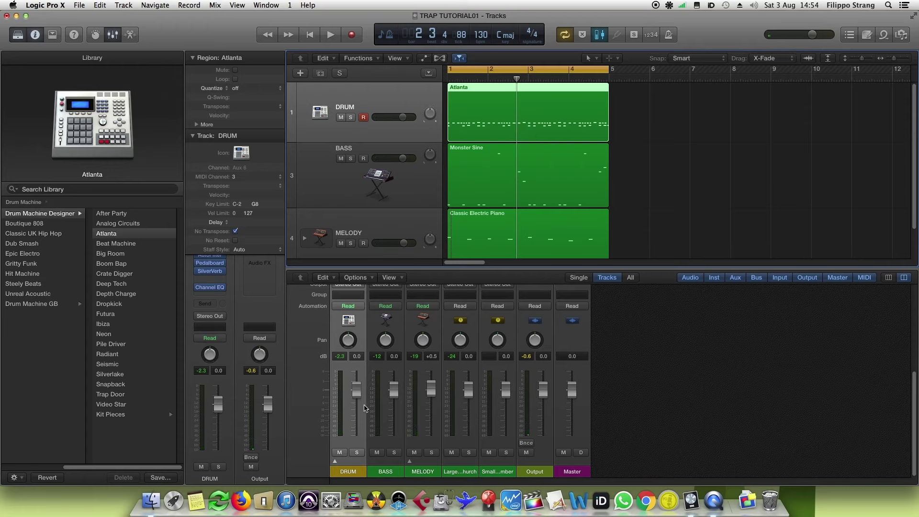
left_click_drag(356, 393, 356, 405)
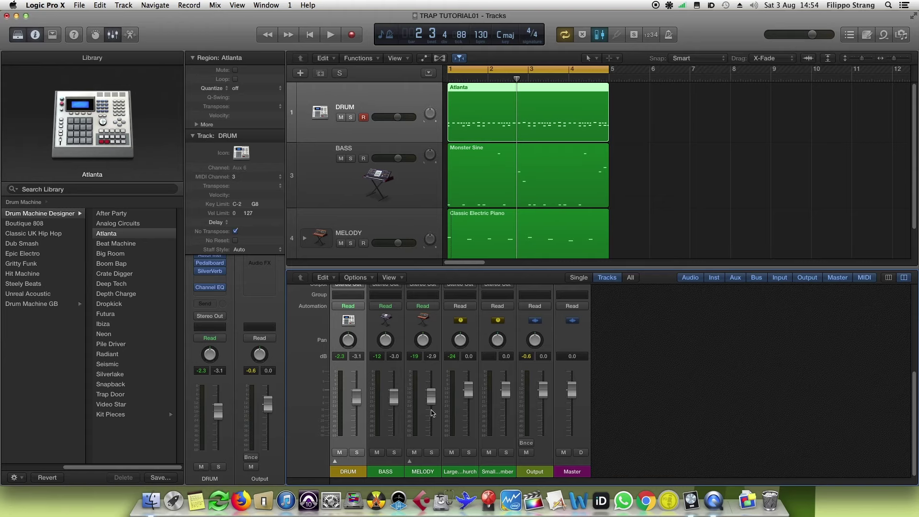
key("space")
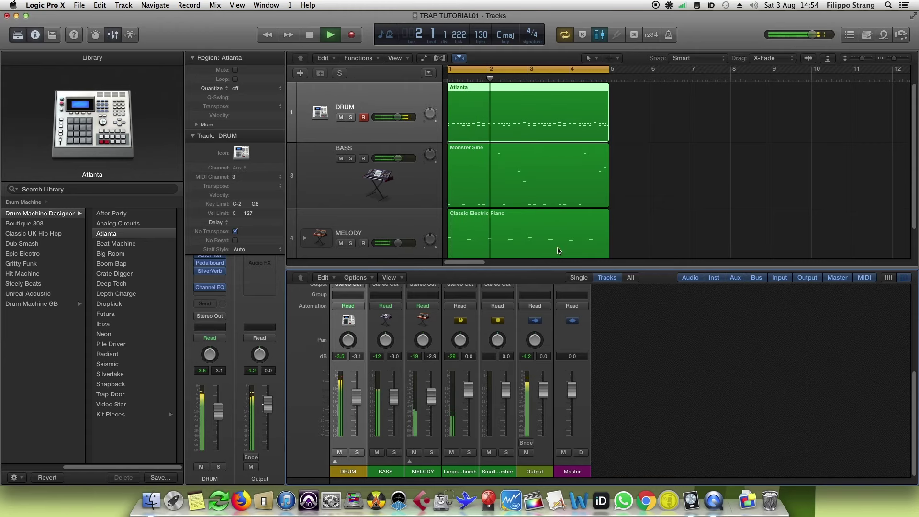
In DRUM's Drum Machine Designer, adjust Kick 1's body and presence during playback and set its envelope to -22%.
scroll(314, 373, "up", 2)
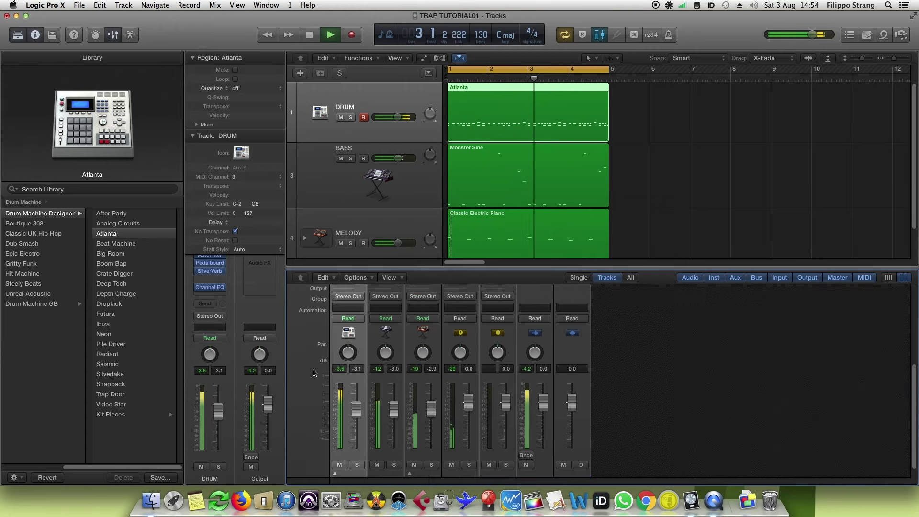
scroll(313, 373, "up", 8)
left_click(359, 294)
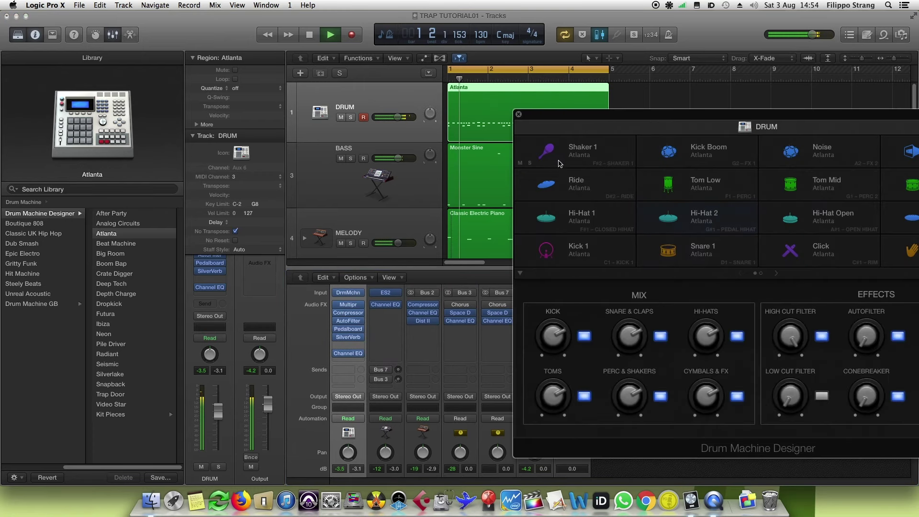
left_click(579, 249)
mouse_move(790, 360)
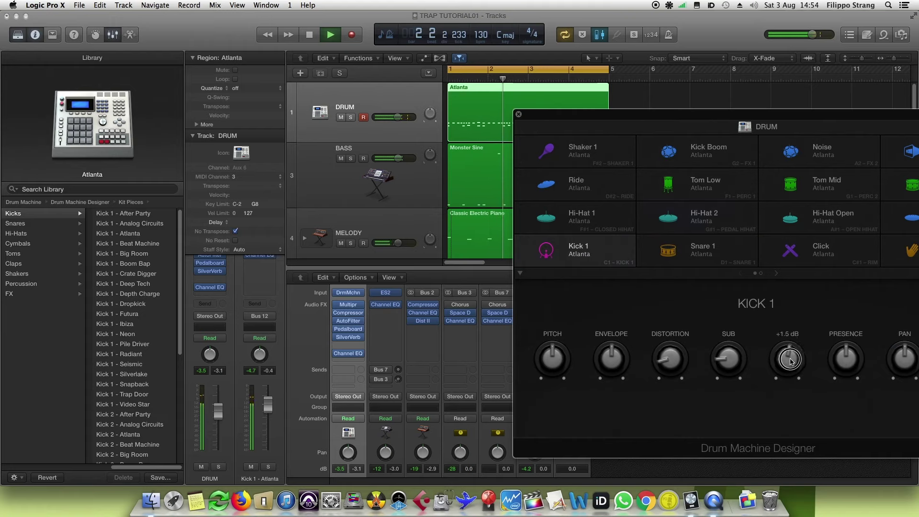
mouse_move(790, 362)
left_mouse_down()
mouse_move(791, 374)
mouse_move(791, 361)
left_mouse_up()
mouse_move(861, 347)
left_mouse_down()
mouse_move(858, 331)
mouse_move(853, 354)
left_mouse_up()
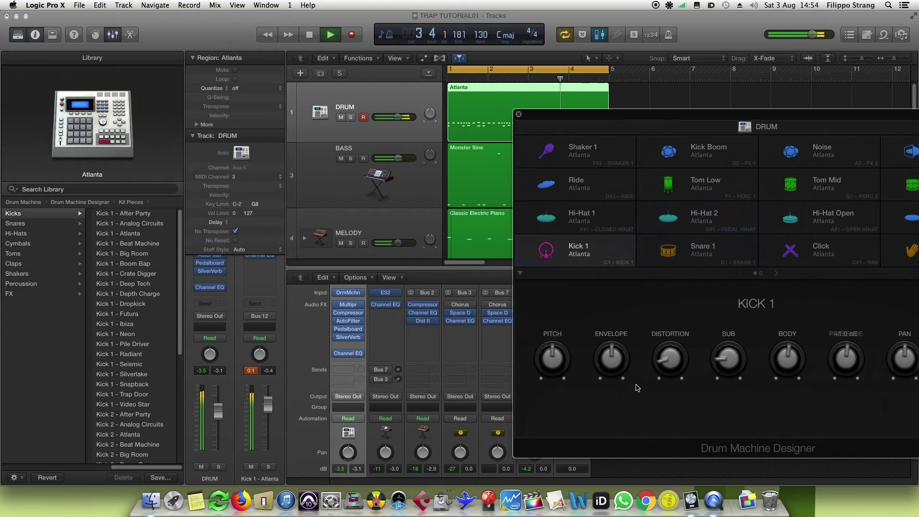
left_click_drag(636, 386, 616, 377)
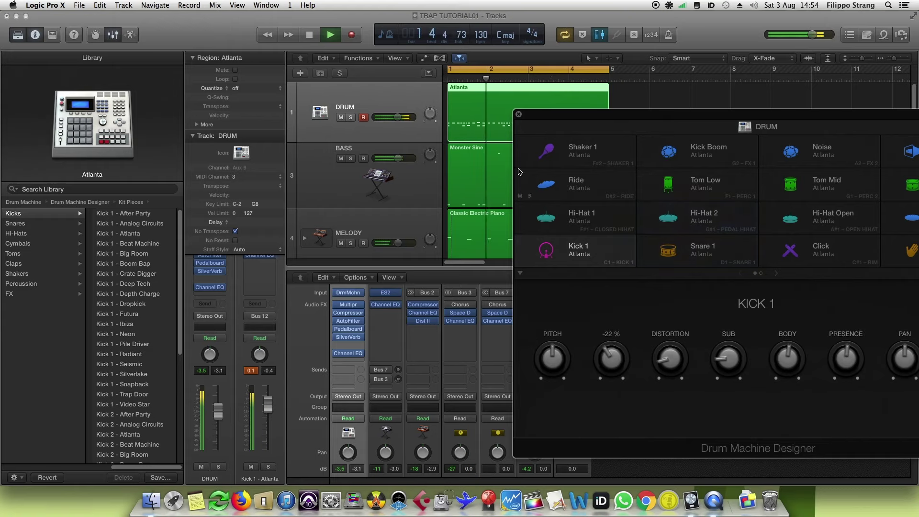
left_click(519, 116)
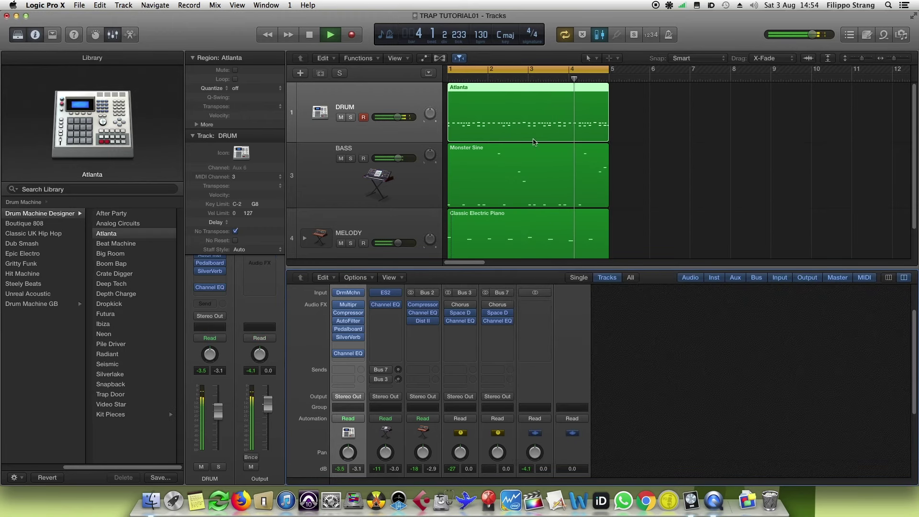
Stop playback and insert a stereo Channel EQ on the Output channel.
scroll(602, 395, "down", 5)
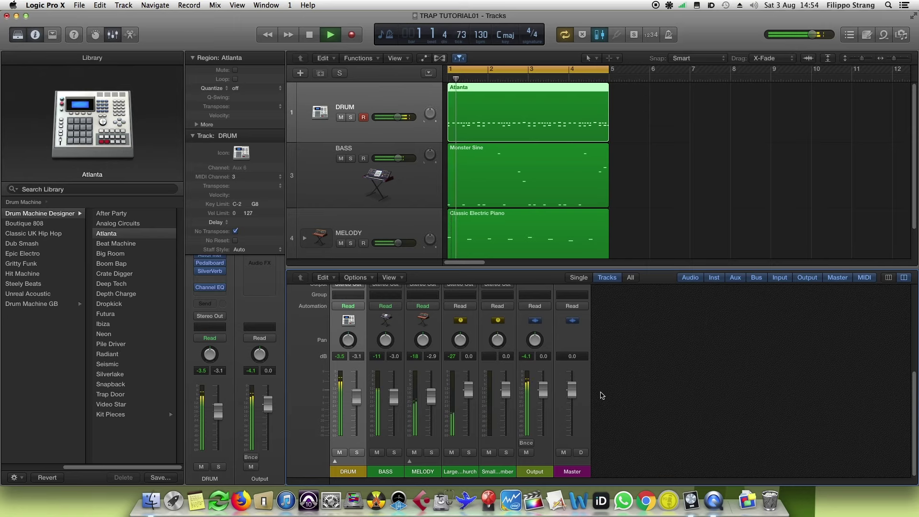
scroll(602, 395, "up", 5)
key("space")
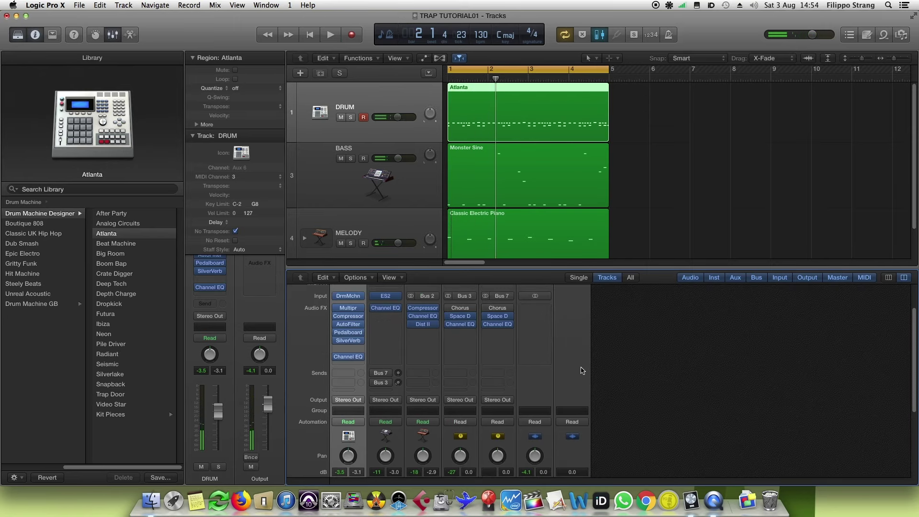
left_click(539, 308)
mouse_move(551, 350)
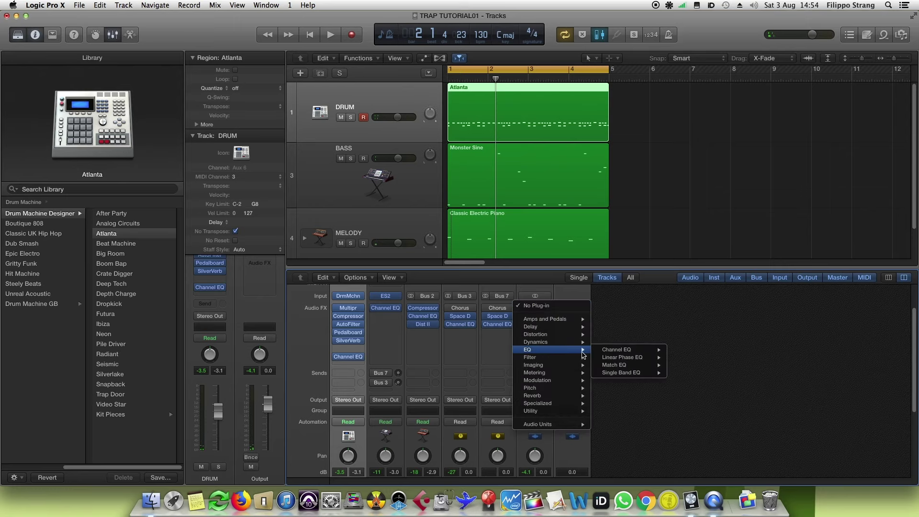
mouse_move(611, 352)
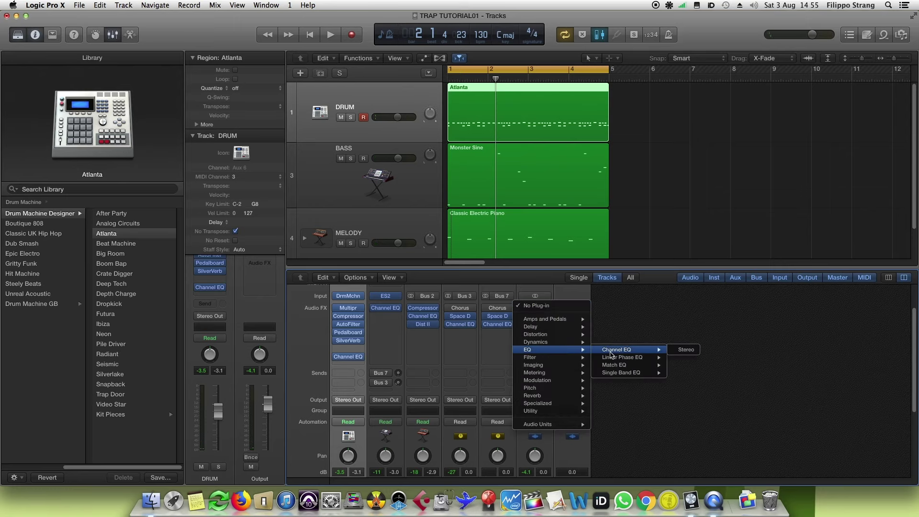
left_click(686, 350)
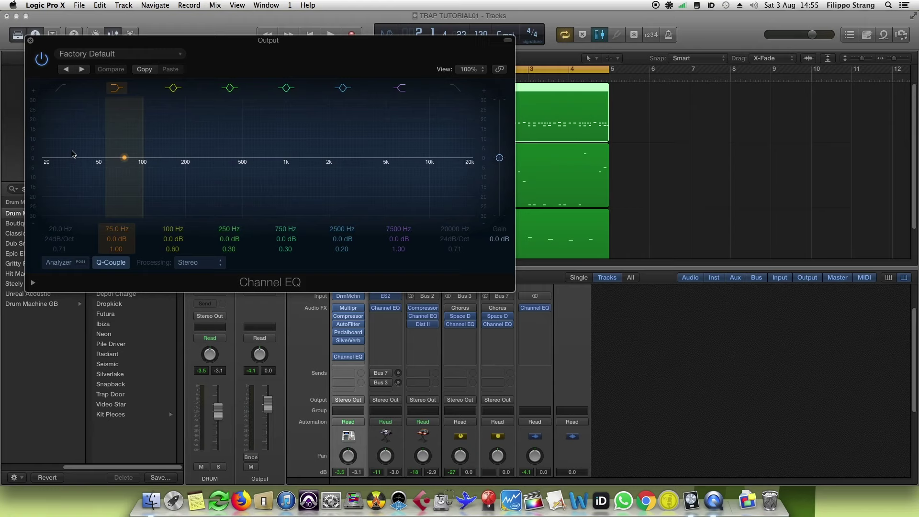
Enable the Output EQ's low cut at 30 Hz, 48 dB/Oct with a Q of 0.12, and its high cut at 20000 Hz.
left_click(58, 90)
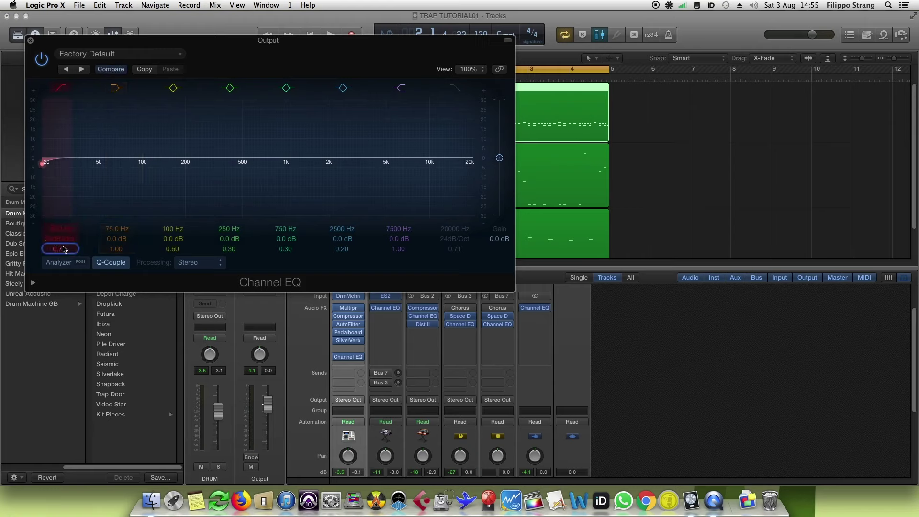
left_click_drag(59, 249, 60, 268)
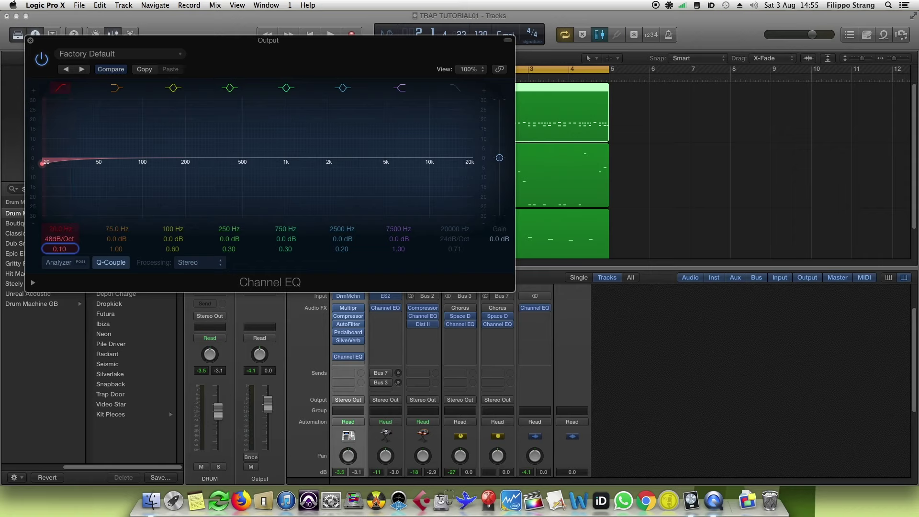
left_click_drag(45, 165, 96, 163)
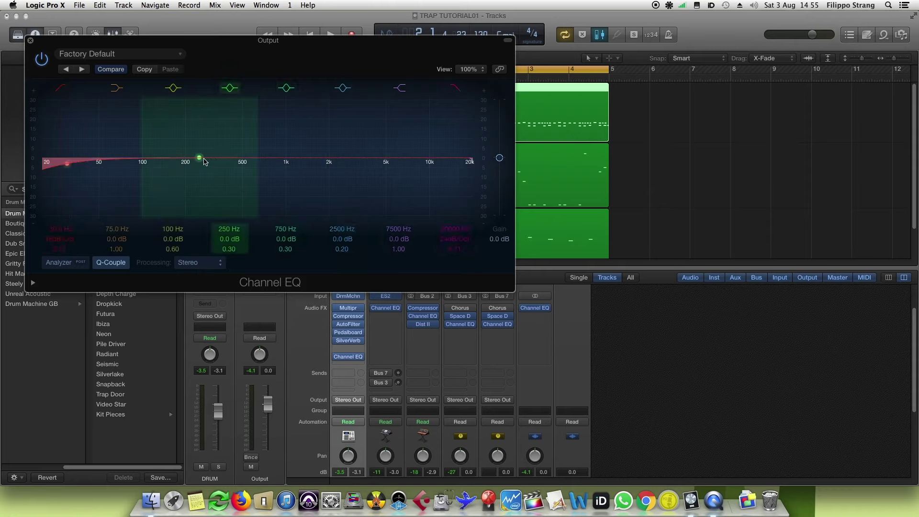
During playback, cut 290 Hz by 3.0 dB and boost the 6200 Hz high shelf by 1.5 dB, then compare with bypass and close the EQ.
key("space")
mouse_move(199, 160)
left_mouse_down()
mouse_move(214, 134)
mouse_move(217, 166)
mouse_move(209, 165)
left_mouse_up()
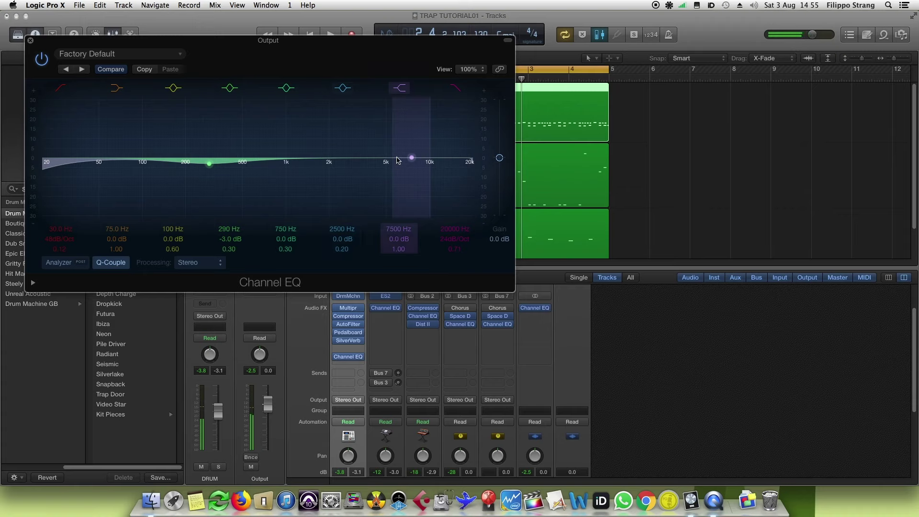
left_click_drag(411, 160, 400, 157)
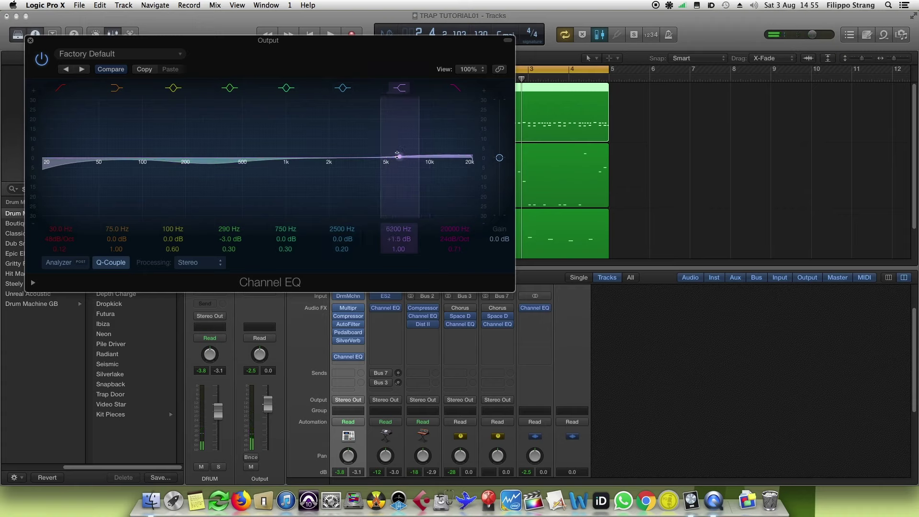
left_click(44, 61)
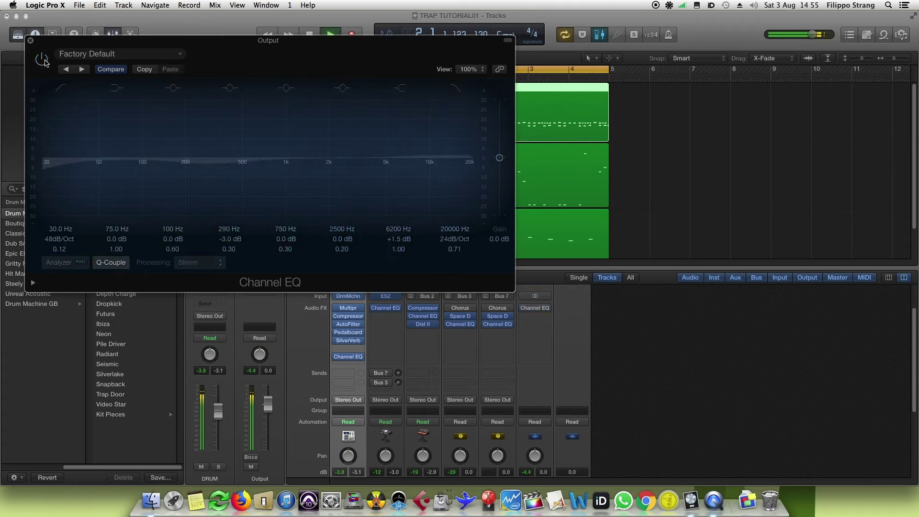
left_click(43, 60)
left_click(30, 42)
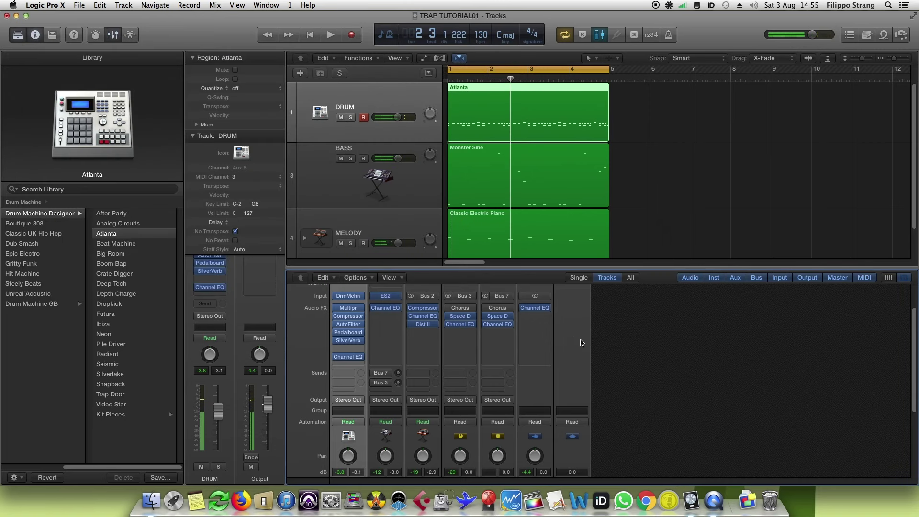
Insert a Compressor below the Channel EQ on the Output channel.
left_click(535, 324)
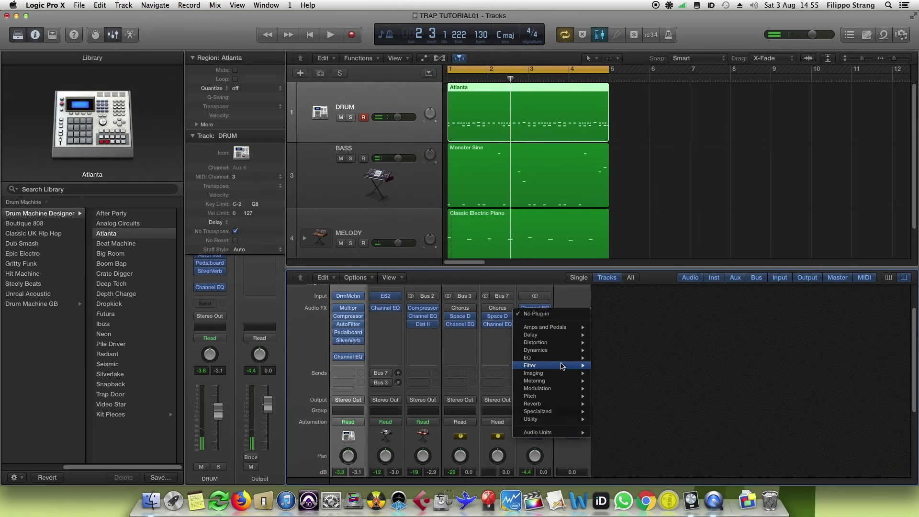
mouse_move(562, 366)
mouse_move(550, 349)
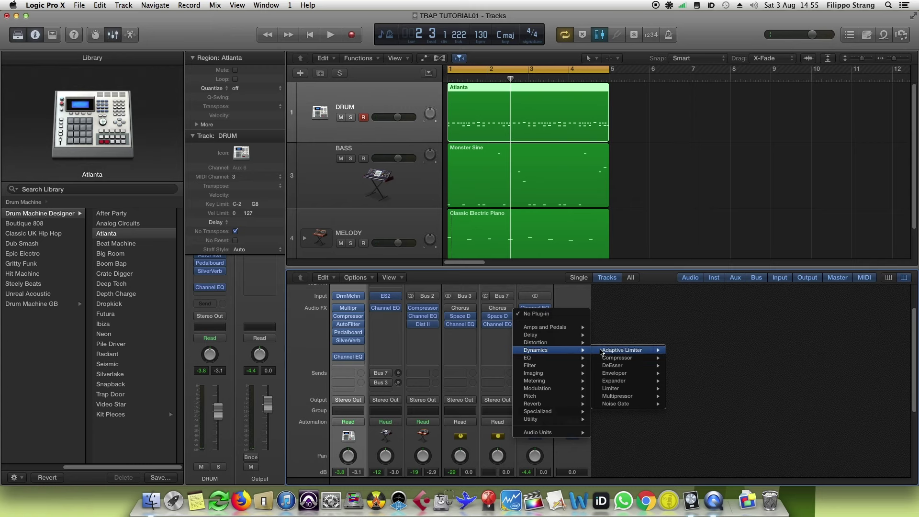
mouse_move(629, 361)
left_click(676, 359)
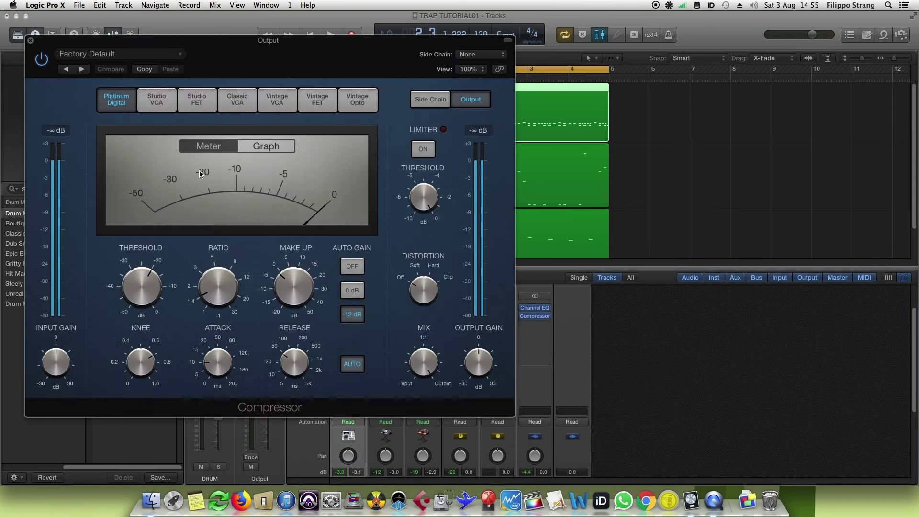
Switch the Output Compressor to the Studio VCA model and adjust its attack and release times.
left_click(161, 102)
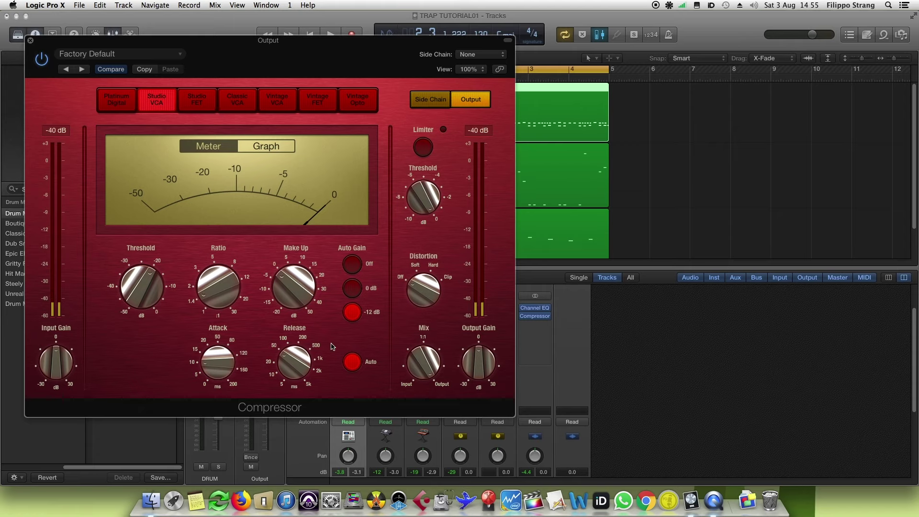
left_click_drag(220, 362, 215, 357)
left_click_drag(294, 363, 305, 336)
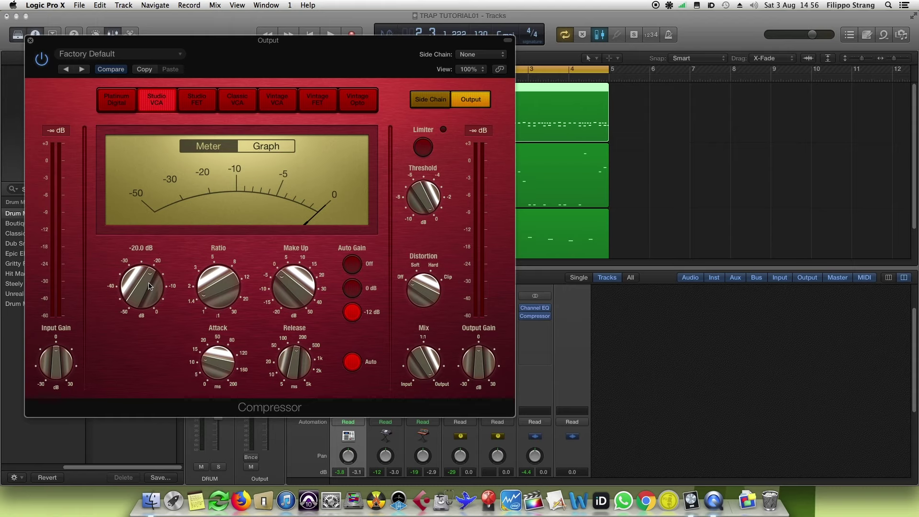
Raise the Compressor's threshold and fine-tune its output gain during playback, finishing with the plug-in closed and playback stopped.
key("space")
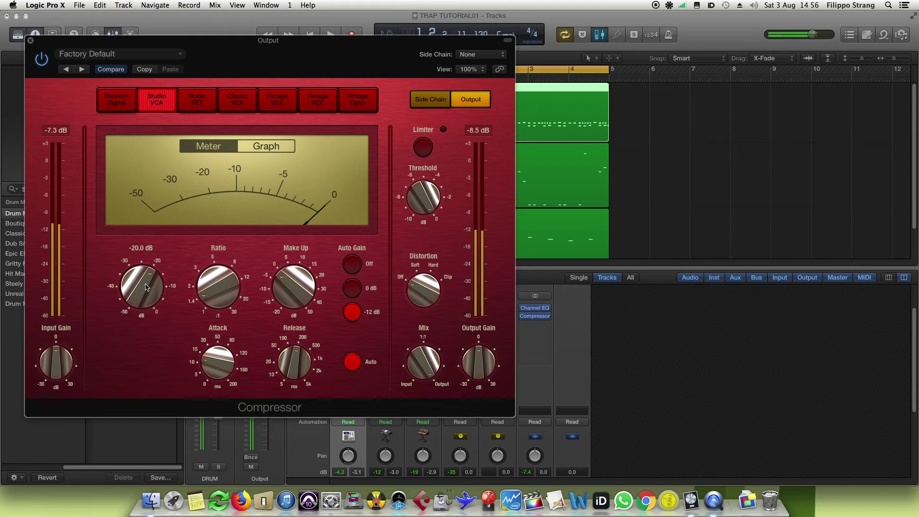
left_click_drag(146, 287, 152, 258)
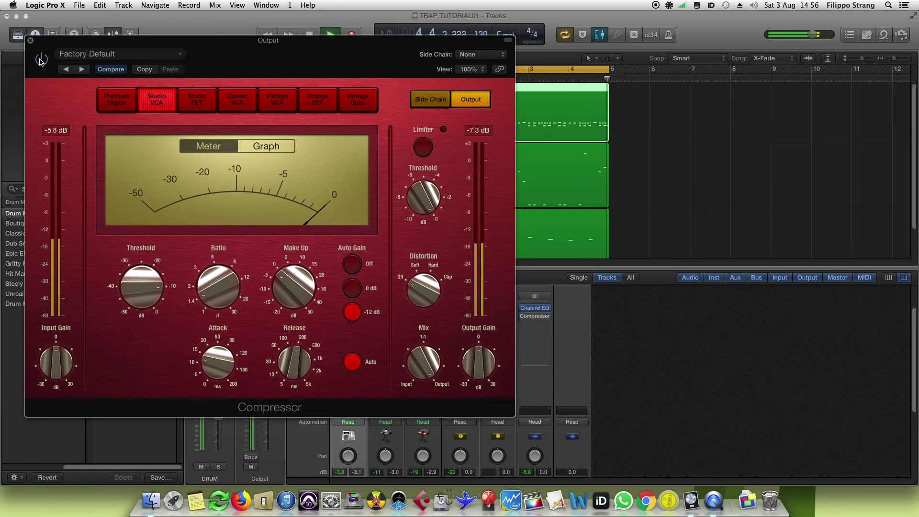
left_click_drag(489, 364, 490, 367)
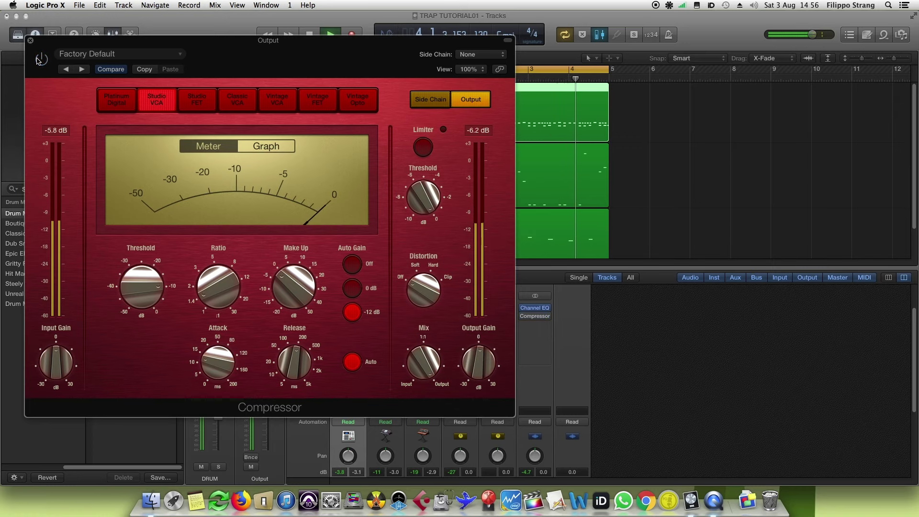
left_click(31, 40)
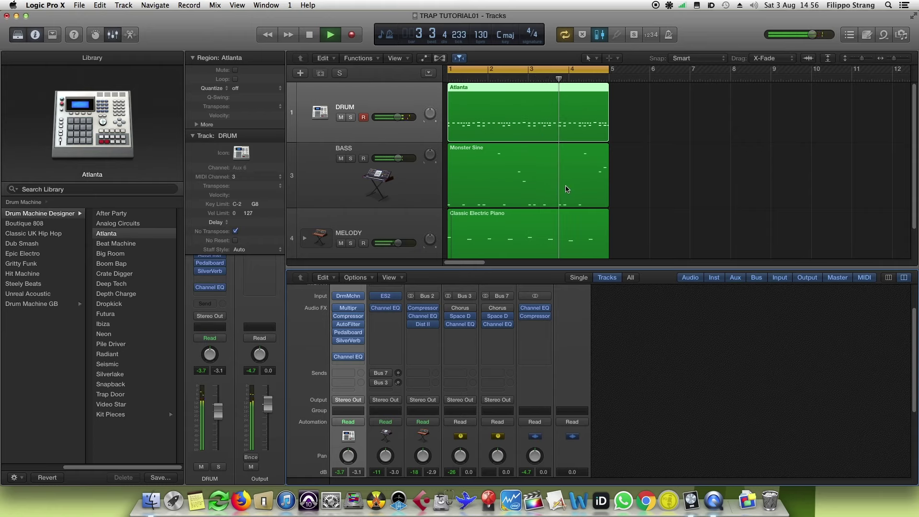
key("space")
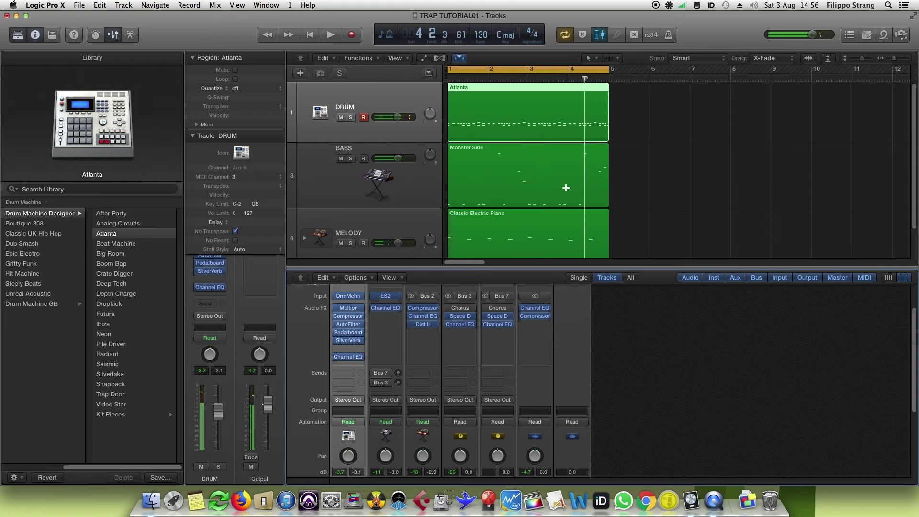